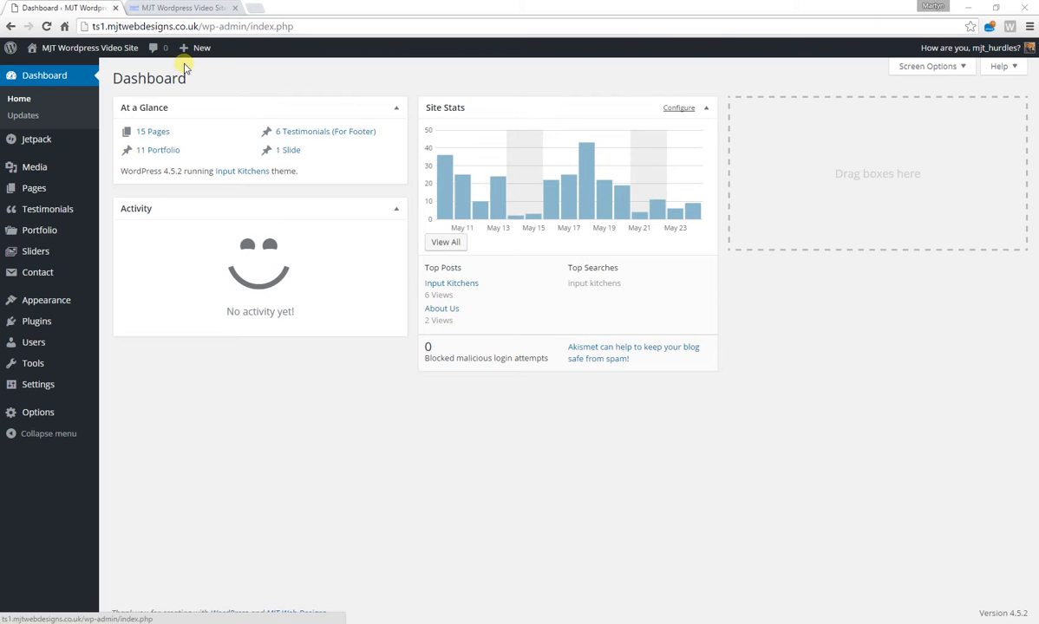
{"action": "left_click_drag", "start_coordinate": [196, 26], "coordinate": [91, 27]}
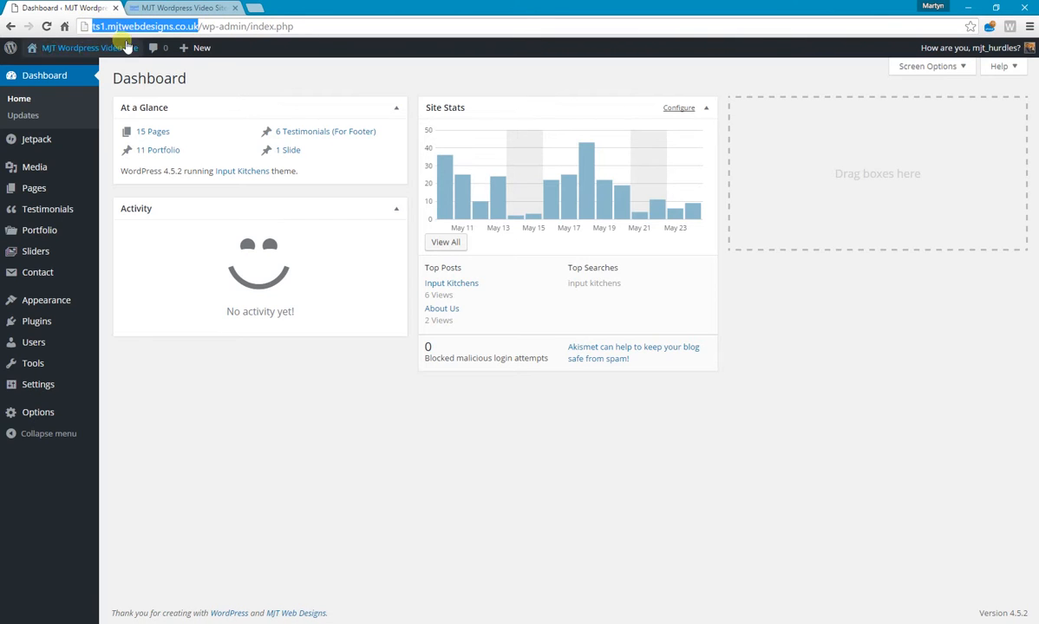
{"action": "double_click", "coordinate": [283, 27]}
{"action": "left_click_drag", "start_coordinate": [284, 26], "coordinate": [208, 28]}
{"action": "key", "text": "BackSpace"}
{"action": "key", "text": "Return"}
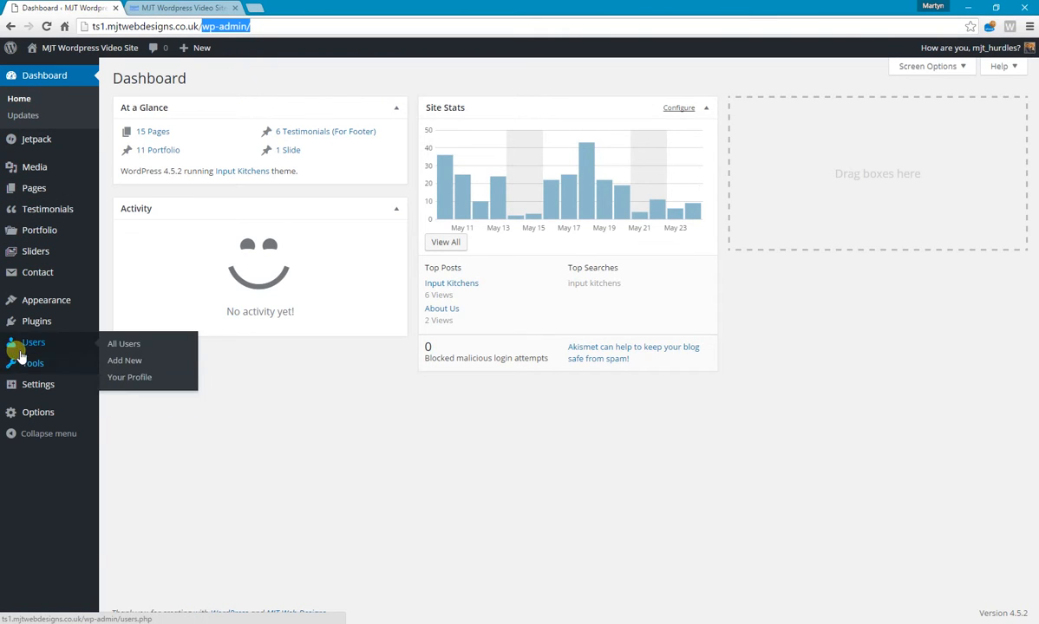
Open the custom theme's options page from the WordPress dashboard.
{"action": "mouse_move", "coordinate": [31, 416]}
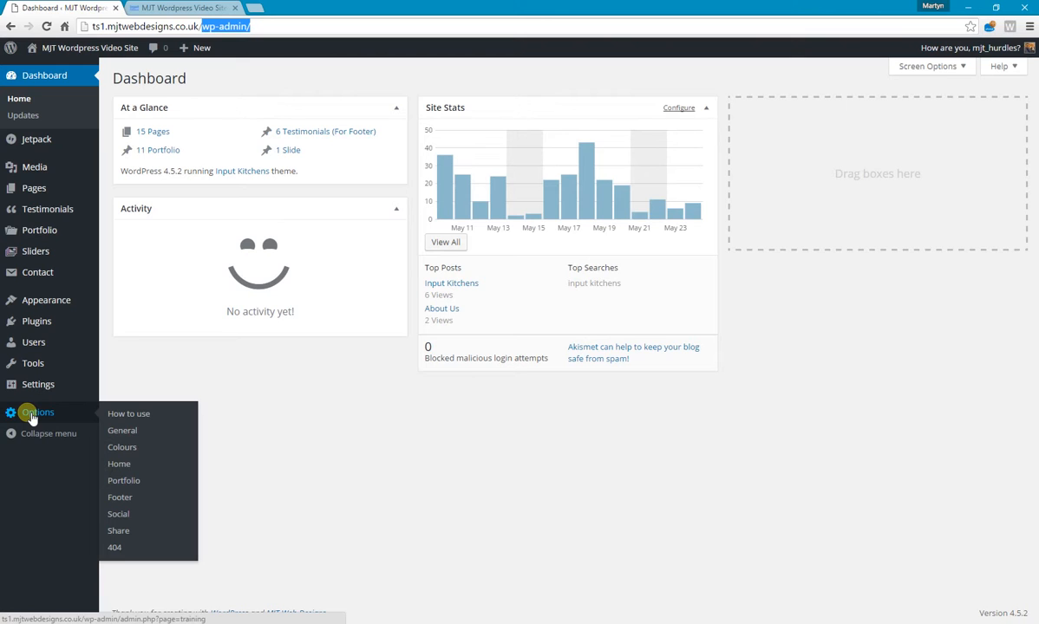
{"action": "left_click", "coordinate": [38, 415]}
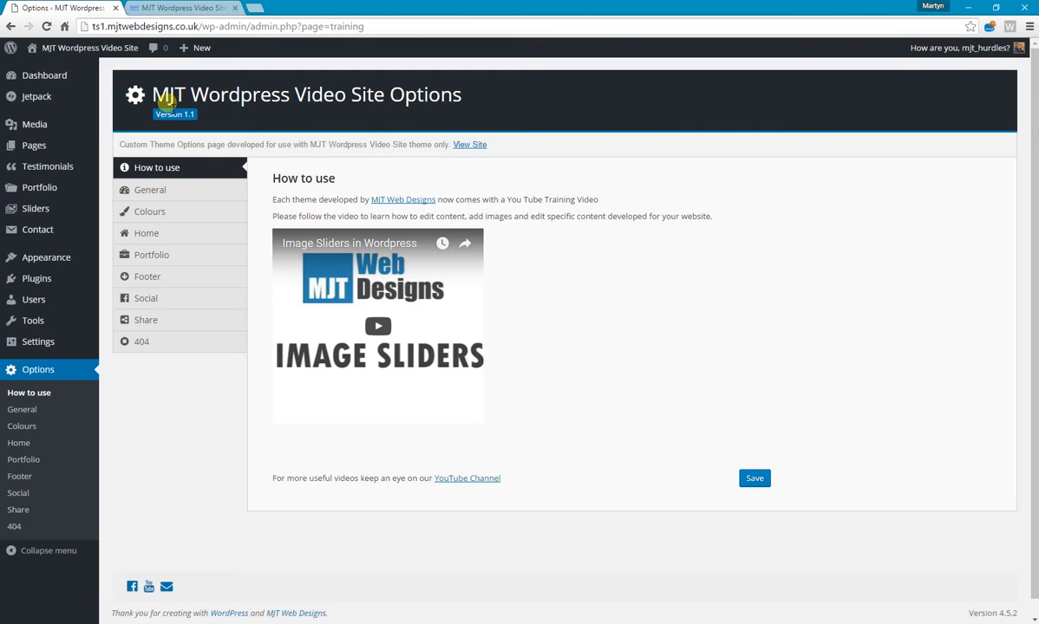
{"action": "left_click_drag", "start_coordinate": [190, 94], "coordinate": [288, 101]}
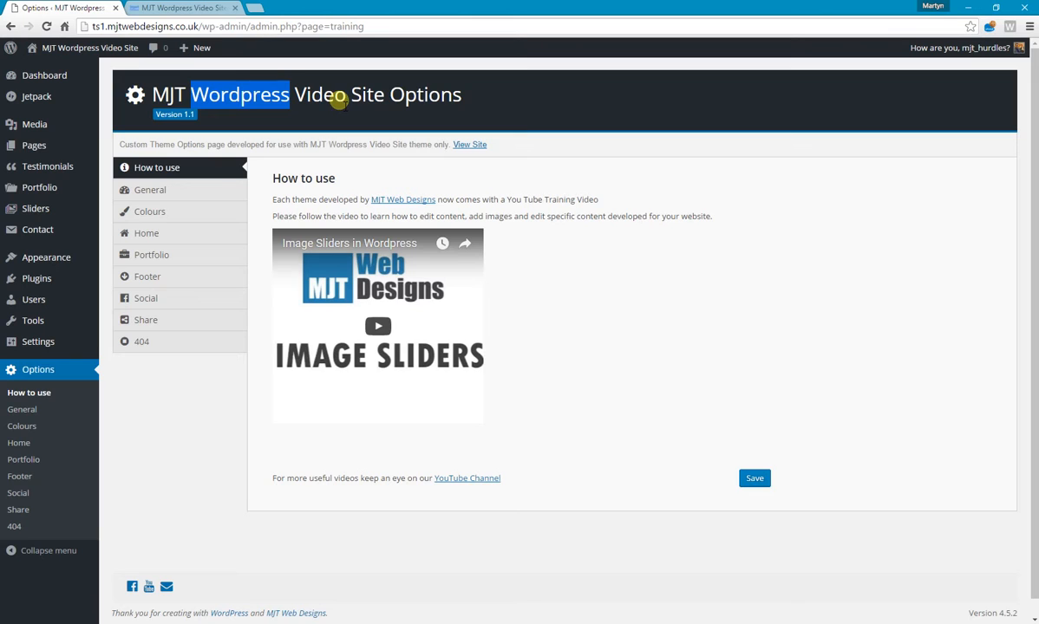
{"action": "left_click", "coordinate": [492, 95]}
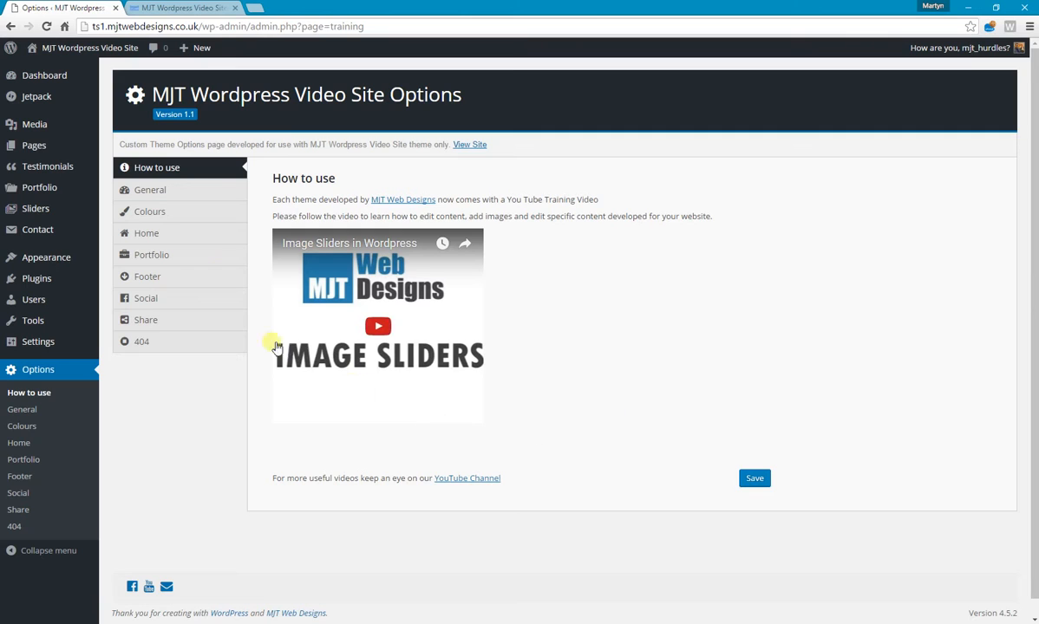
Open the General theme options and review the logo, background, login, Google Analytics and SEO settings.
{"action": "left_click", "coordinate": [166, 196]}
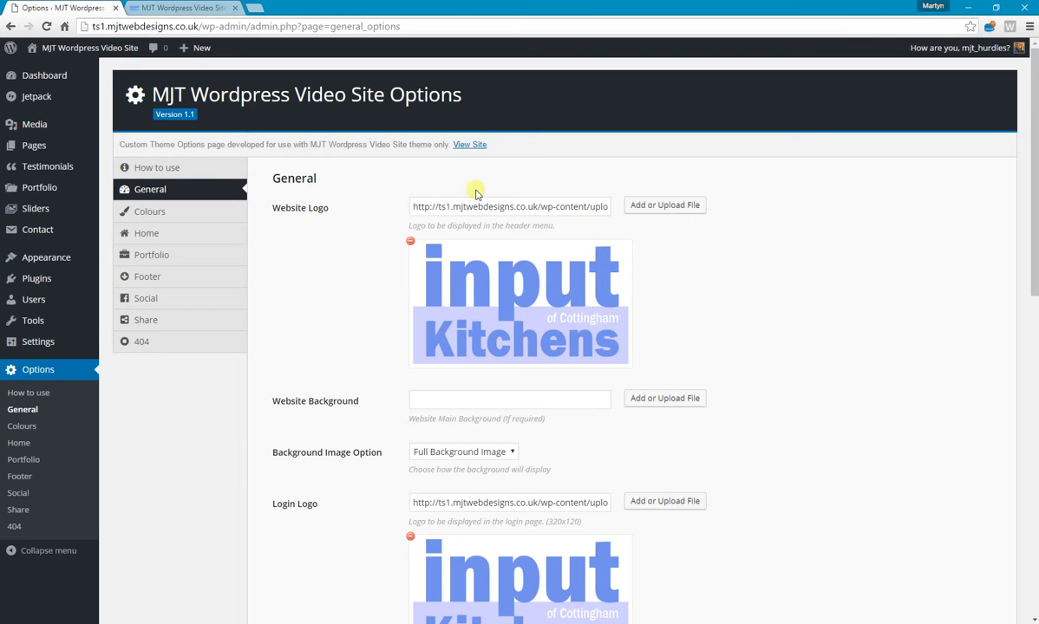
{"action": "scroll", "coordinate": [552, 217], "scroll_direction": "down", "scroll_amount": 1}
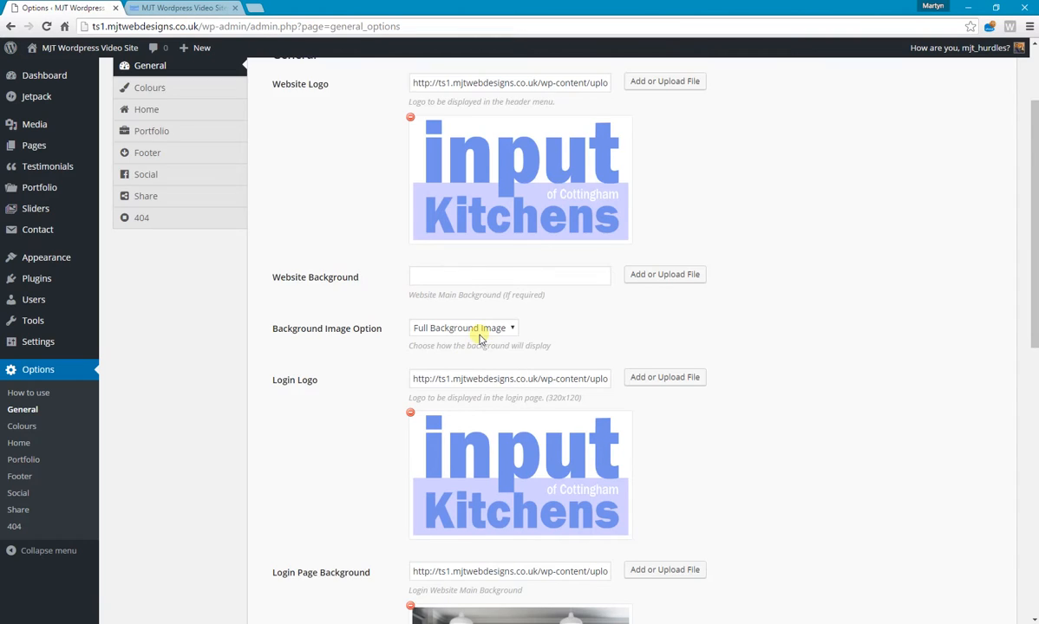
{"action": "scroll", "coordinate": [482, 331], "scroll_direction": "down", "scroll_amount": 1}
{"action": "scroll", "coordinate": [486, 260], "scroll_direction": "down", "scroll_amount": 1}
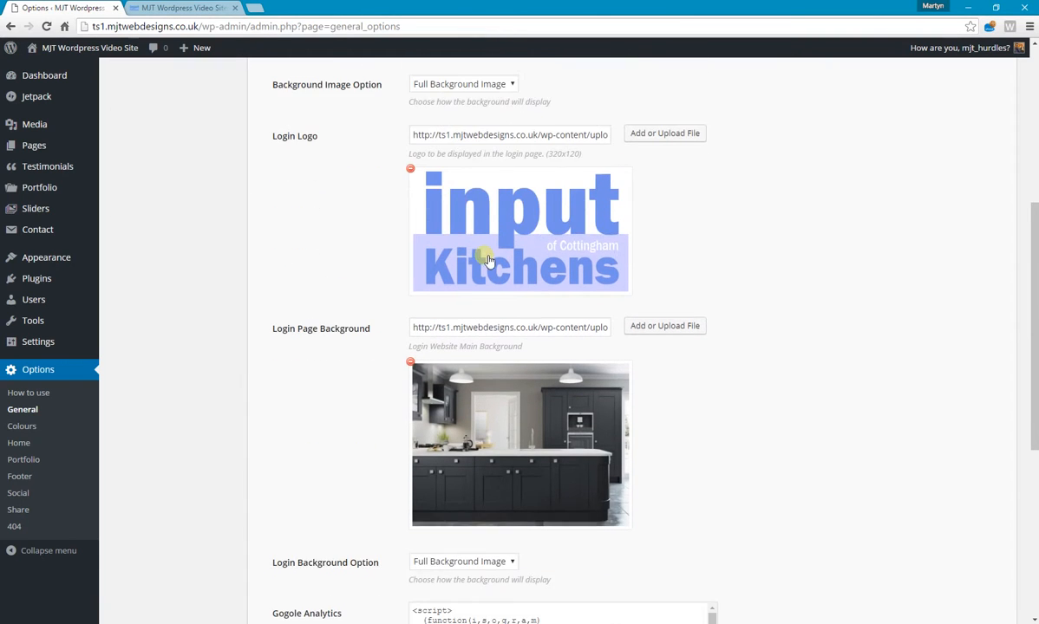
{"action": "scroll", "coordinate": [438, 243], "scroll_direction": "down", "scroll_amount": 1}
{"action": "scroll", "coordinate": [444, 249], "scroll_direction": "down", "scroll_amount": 2}
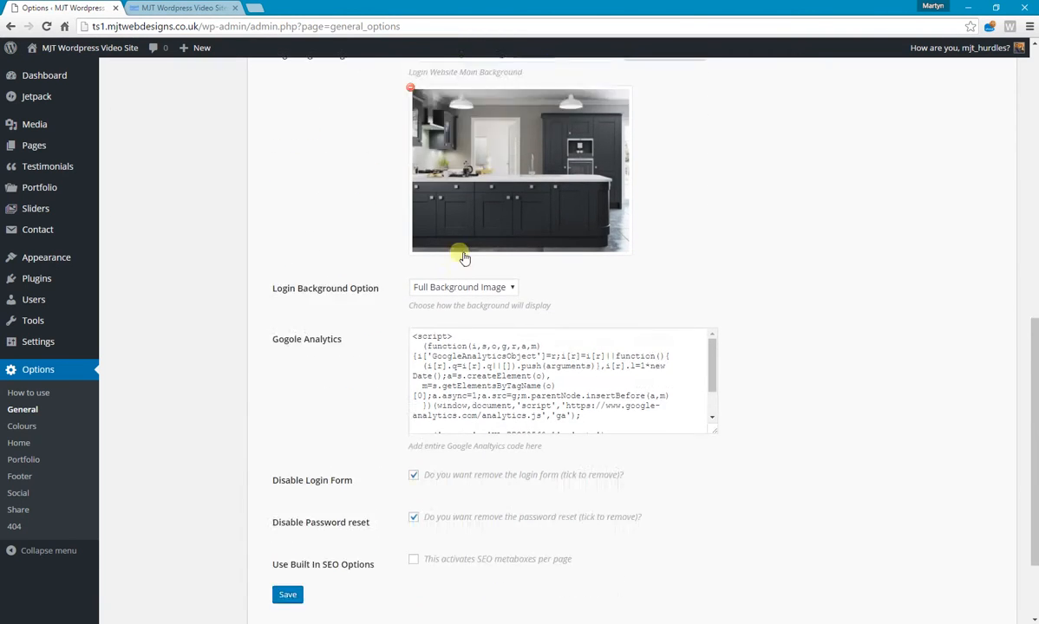
{"action": "mouse_move", "coordinate": [712, 274]}
{"action": "left_mouse_down"}
{"action": "mouse_move", "coordinate": [714, 295]}
{"action": "mouse_move", "coordinate": [710, 265]}
{"action": "left_mouse_up"}
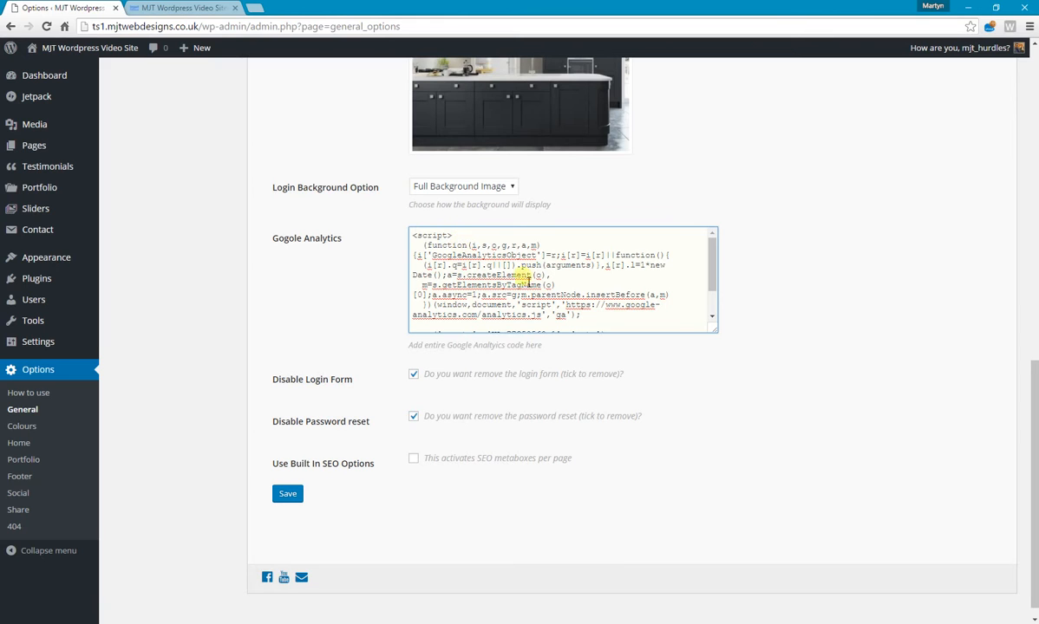
{"action": "scroll", "coordinate": [567, 277], "scroll_direction": "down", "scroll_amount": 3}
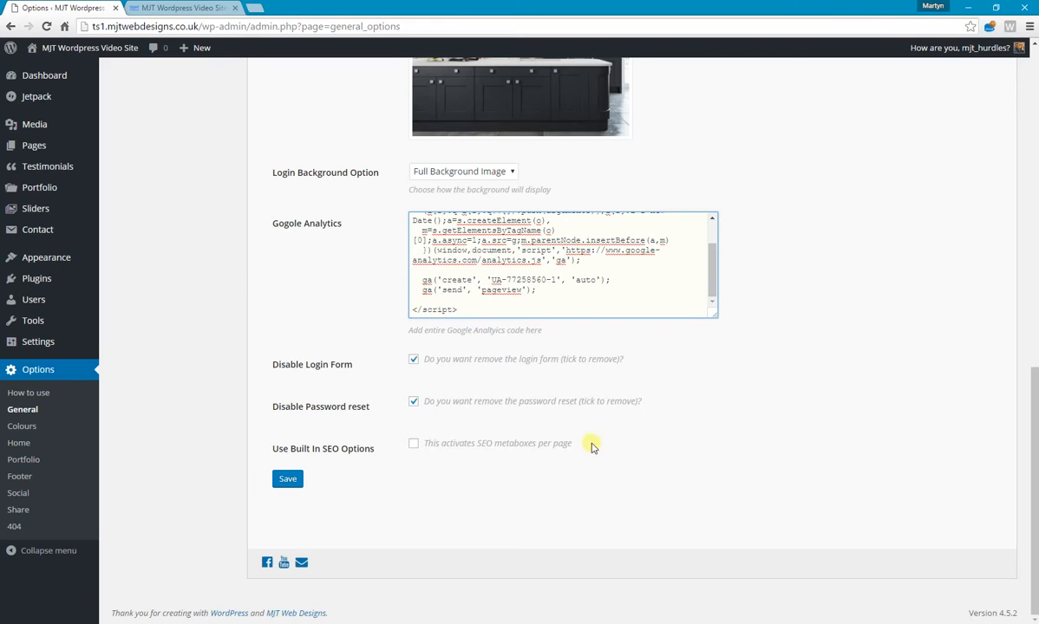
{"action": "scroll", "coordinate": [781, 326], "scroll_direction": "up", "scroll_amount": 7}
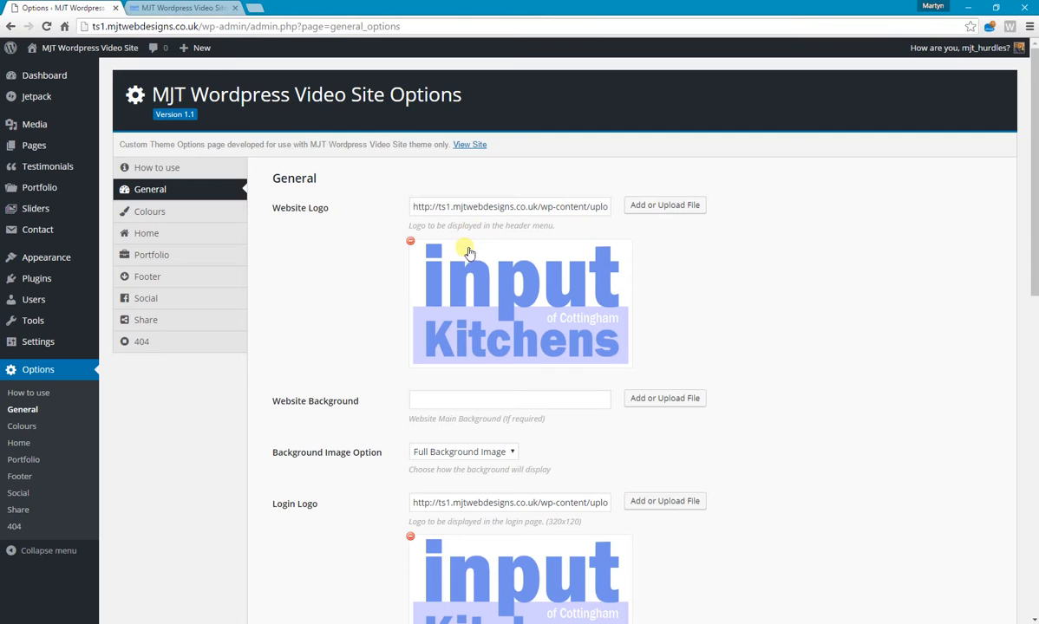
Search the media library for "logo", set input-kitchens-logop-easter.png as the website logo, and save the options.
{"action": "left_click", "coordinate": [682, 208]}
{"action": "left_click", "coordinate": [591, 123]}
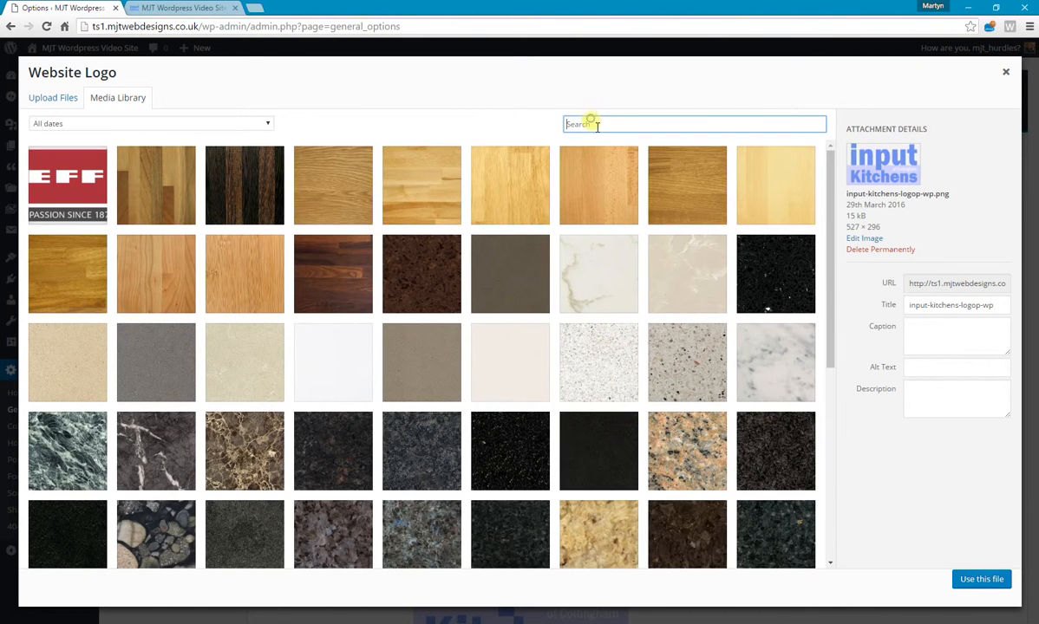
{"action": "type", "text": "log"}
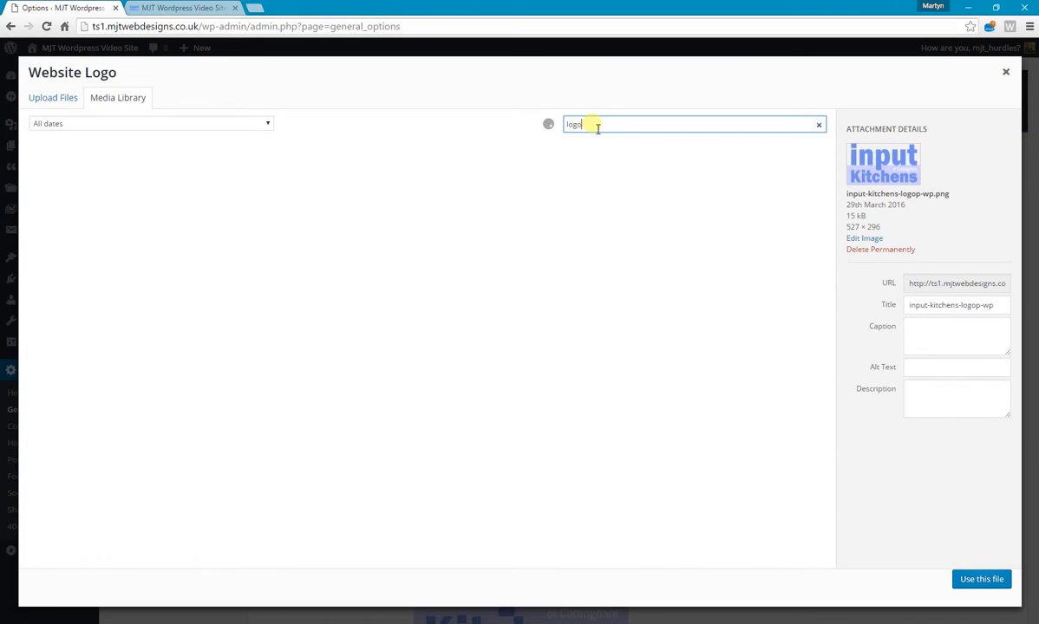
{"action": "type", "text": "o"}
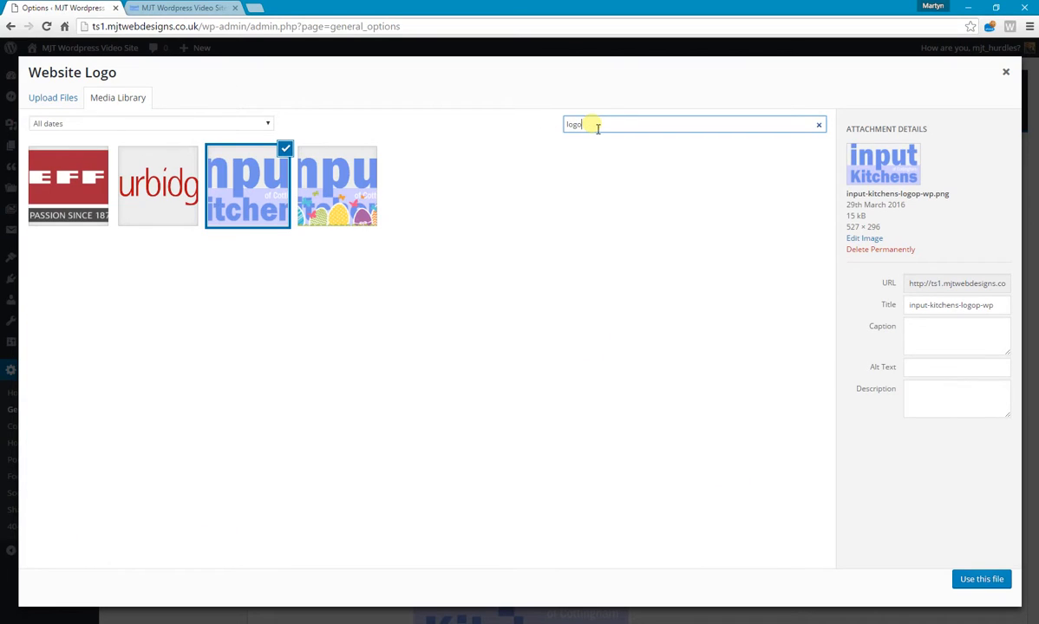
{"action": "left_click", "coordinate": [340, 192]}
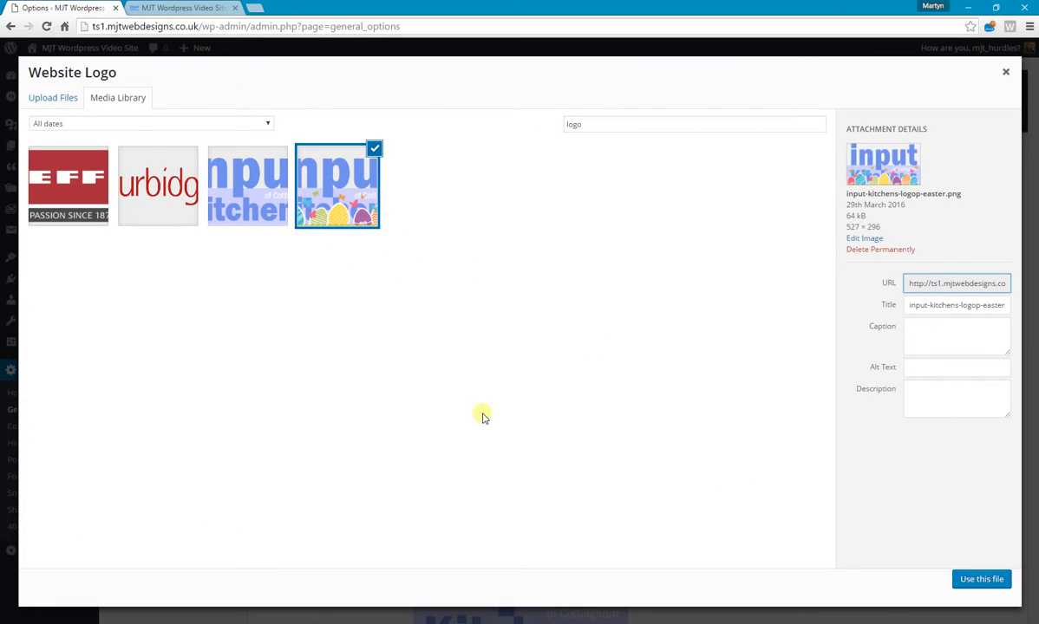
{"action": "left_click", "coordinate": [962, 576]}
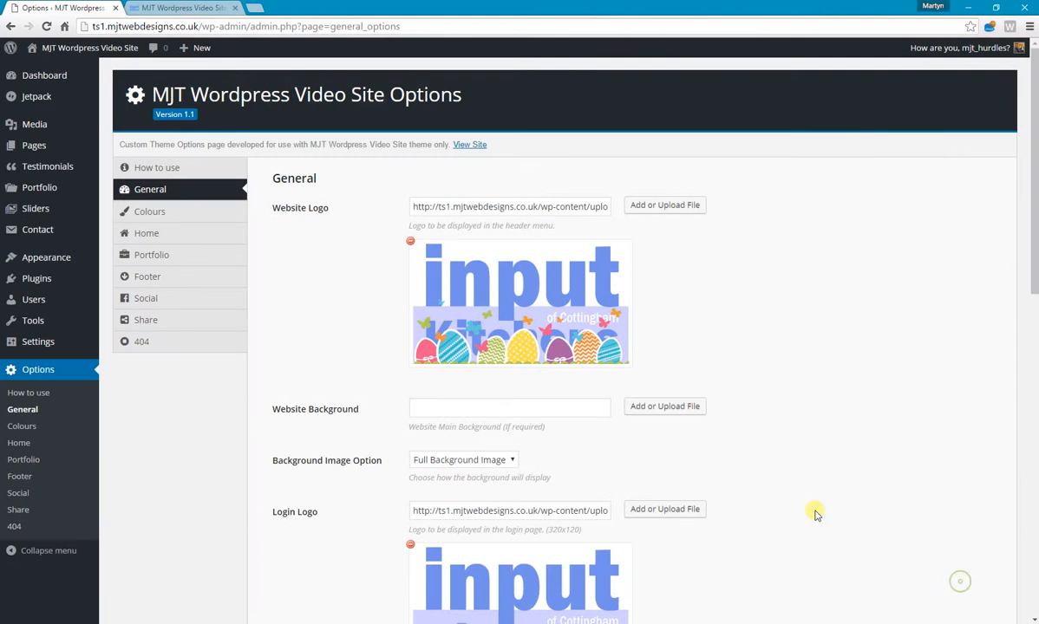
{"action": "scroll", "coordinate": [607, 324], "scroll_direction": "down", "scroll_amount": 10}
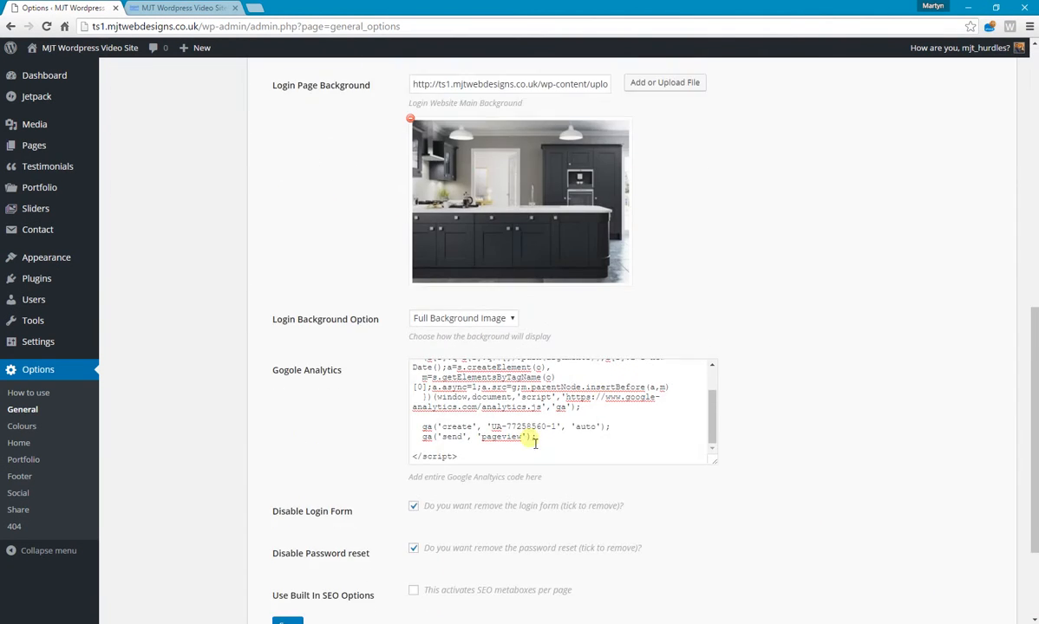
{"action": "left_click", "coordinate": [288, 480]}
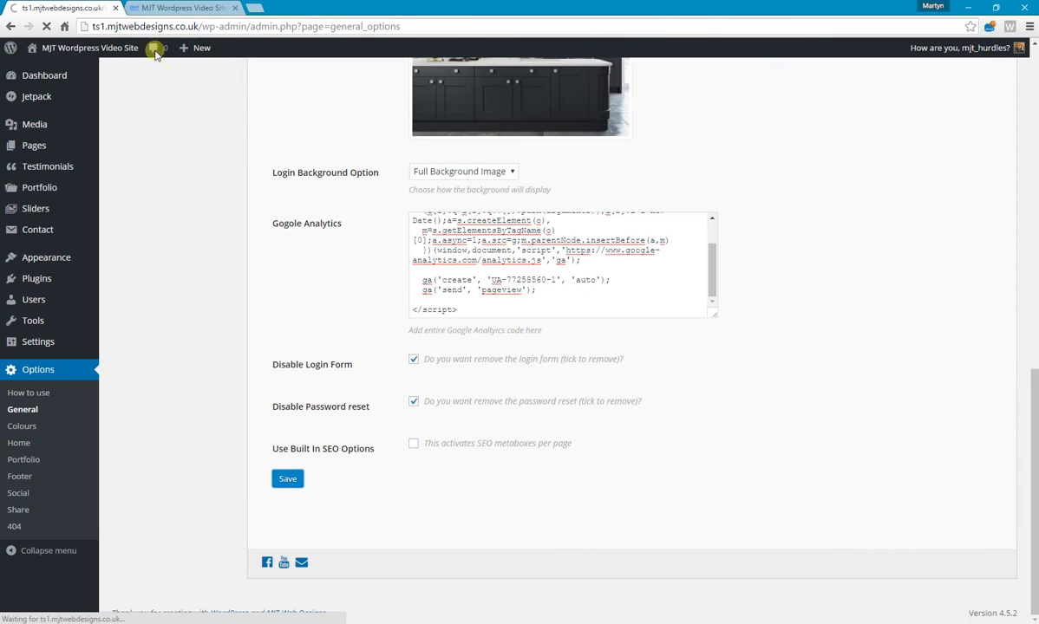
Reload the live website to check the Easter logo in the header, and return to the theme options.
{"action": "left_click", "coordinate": [167, 9]}
{"action": "left_click", "coordinate": [46, 26]}
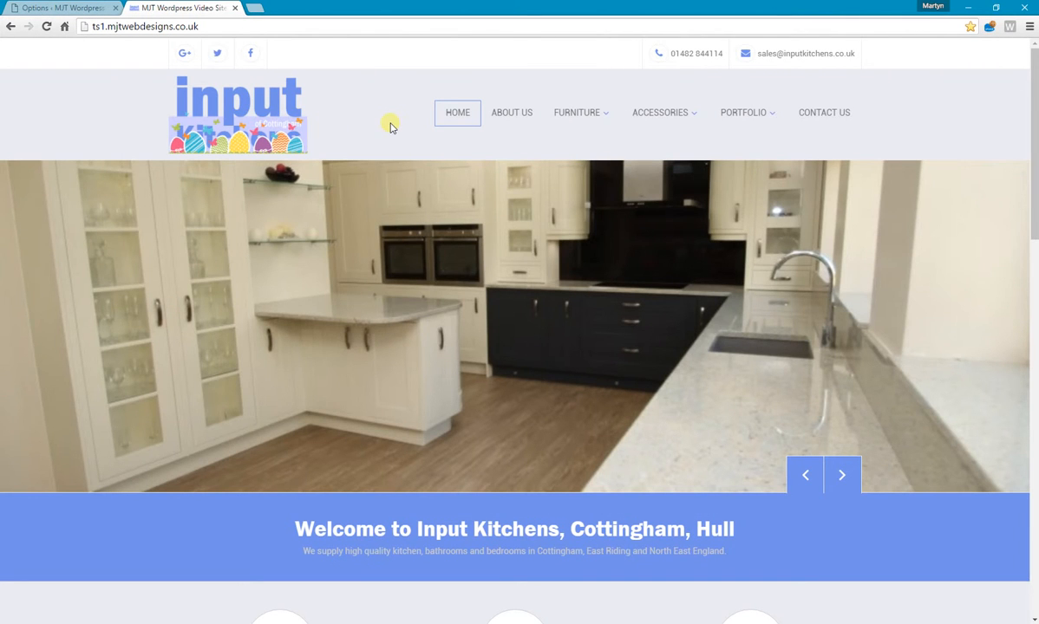
{"action": "left_click", "coordinate": [46, 10]}
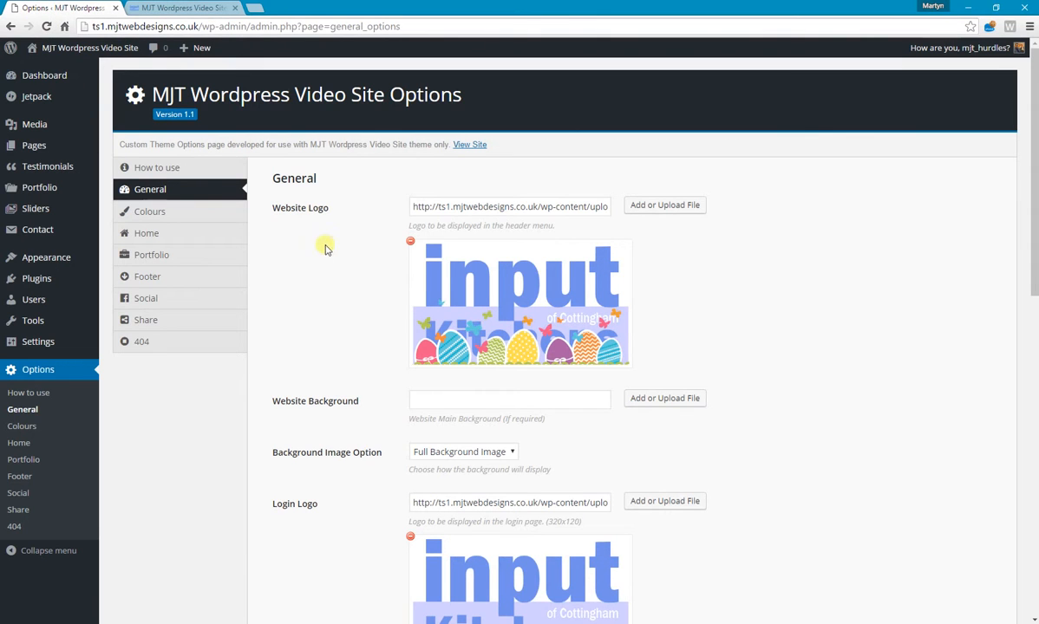
Search the media library for "logo", set the plain Input Kitchens logo as the website logo, and save the options.
{"action": "left_click", "coordinate": [641, 208]}
{"action": "left_click", "coordinate": [586, 127]}
{"action": "type", "text": "logo"}
{"action": "left_click", "coordinate": [230, 178]}
{"action": "left_click", "coordinate": [988, 579]}
{"action": "scroll", "coordinate": [590, 364], "scroll_direction": "down", "scroll_amount": 10}
{"action": "left_click", "coordinate": [288, 480]}
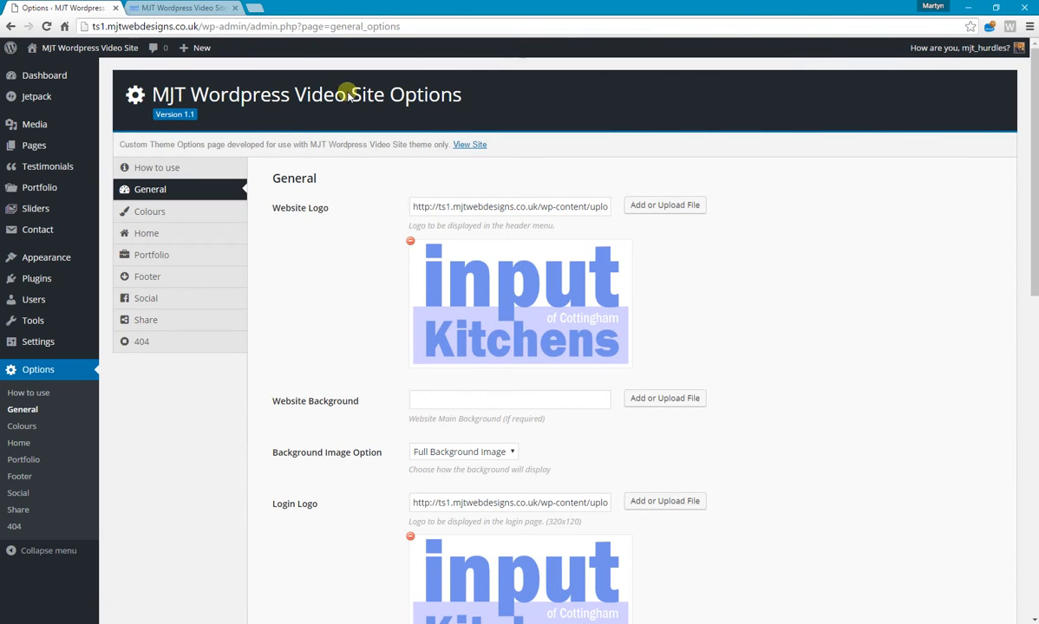
Reload the live website to check the plain logo in the header, and return to the theme options.
{"action": "left_click", "coordinate": [156, 8]}
{"action": "left_click", "coordinate": [46, 26]}
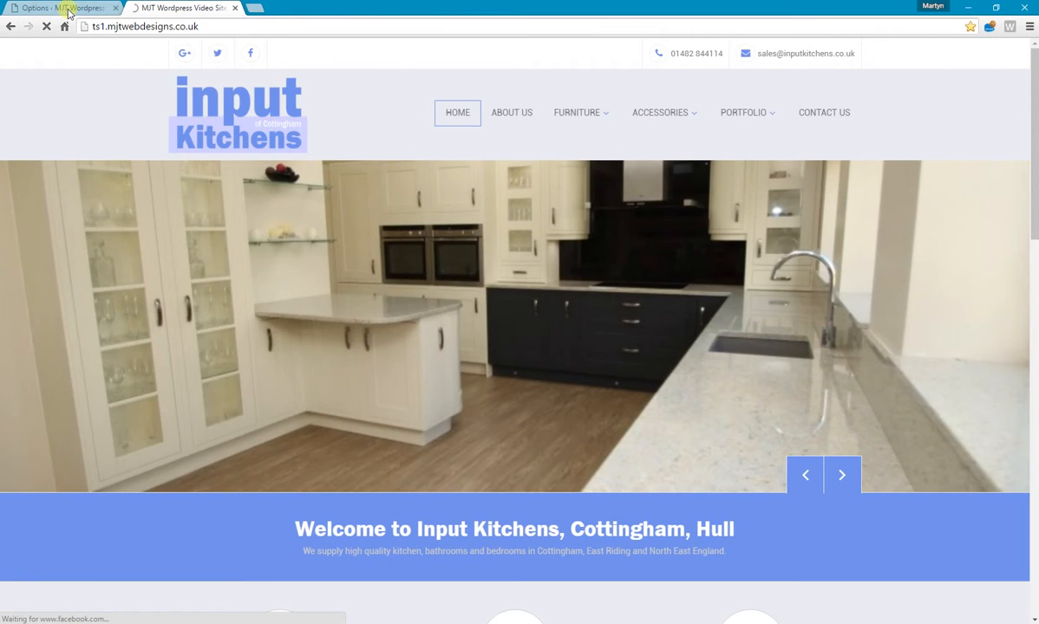
{"action": "left_click", "coordinate": [68, 12]}
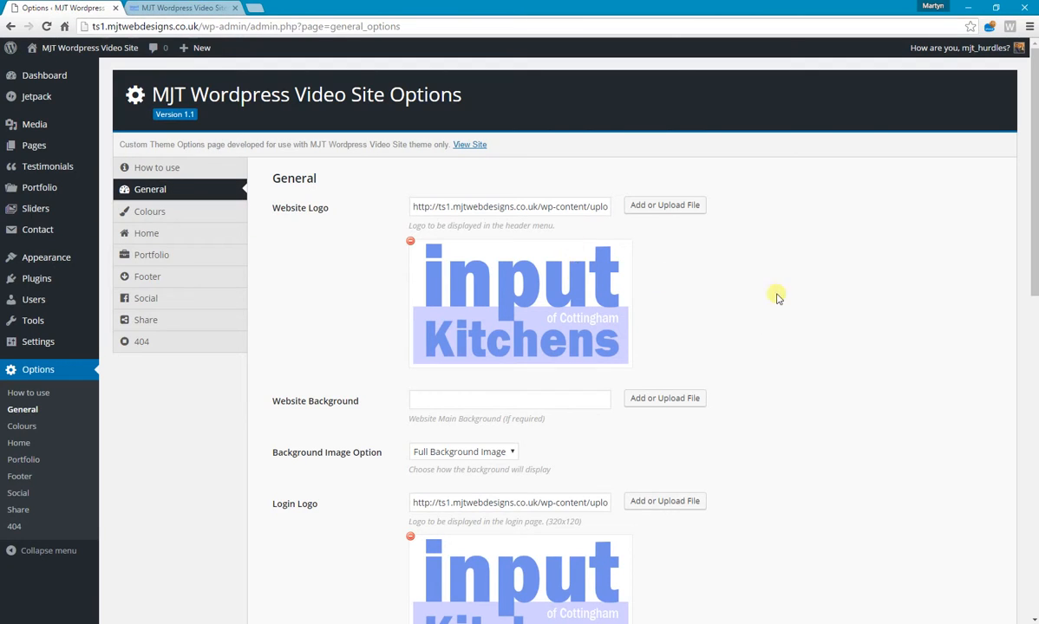
Set the website background to the Emperador Dark marble image from the media library.
{"action": "scroll", "coordinate": [772, 295], "scroll_direction": "down", "scroll_amount": 2}
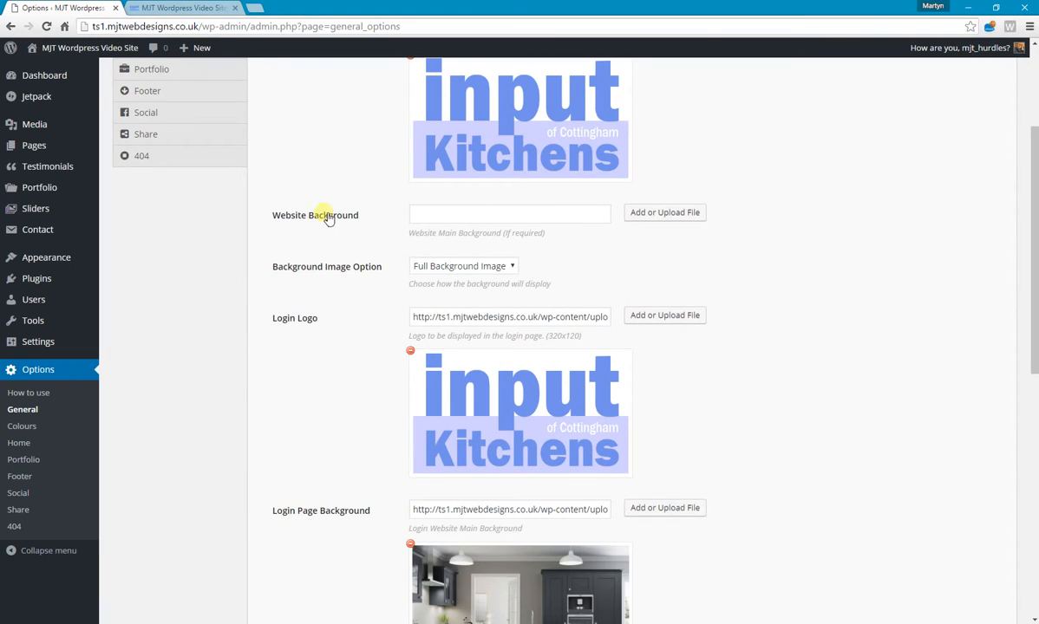
{"action": "left_click", "coordinate": [459, 219]}
{"action": "left_click", "coordinate": [668, 215]}
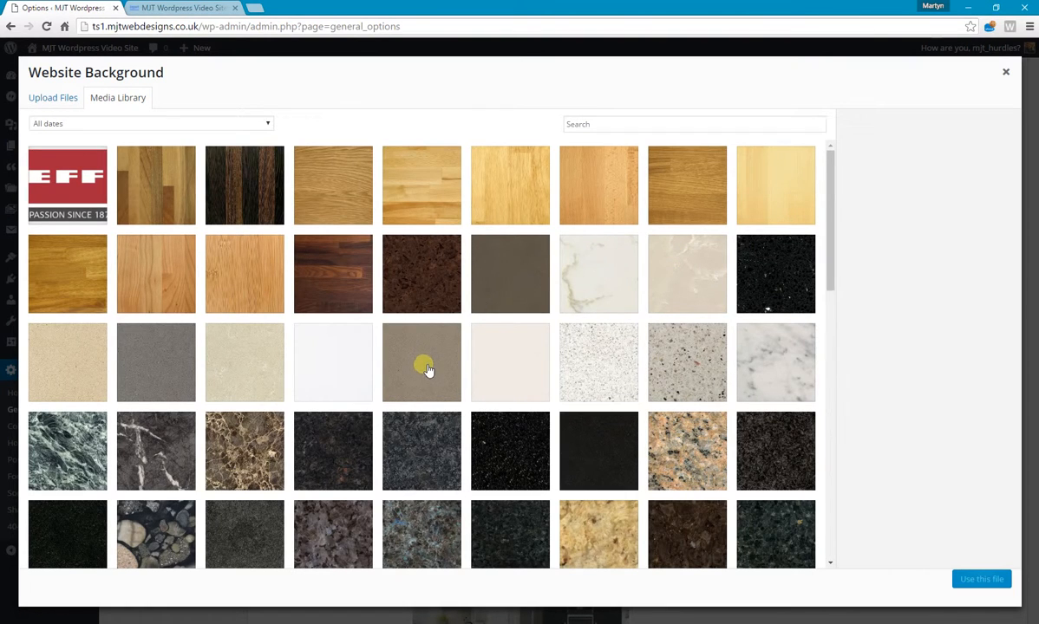
{"action": "scroll", "coordinate": [426, 370], "scroll_direction": "down", "scroll_amount": 2}
{"action": "scroll", "coordinate": [426, 370], "scroll_direction": "down", "scroll_amount": 5}
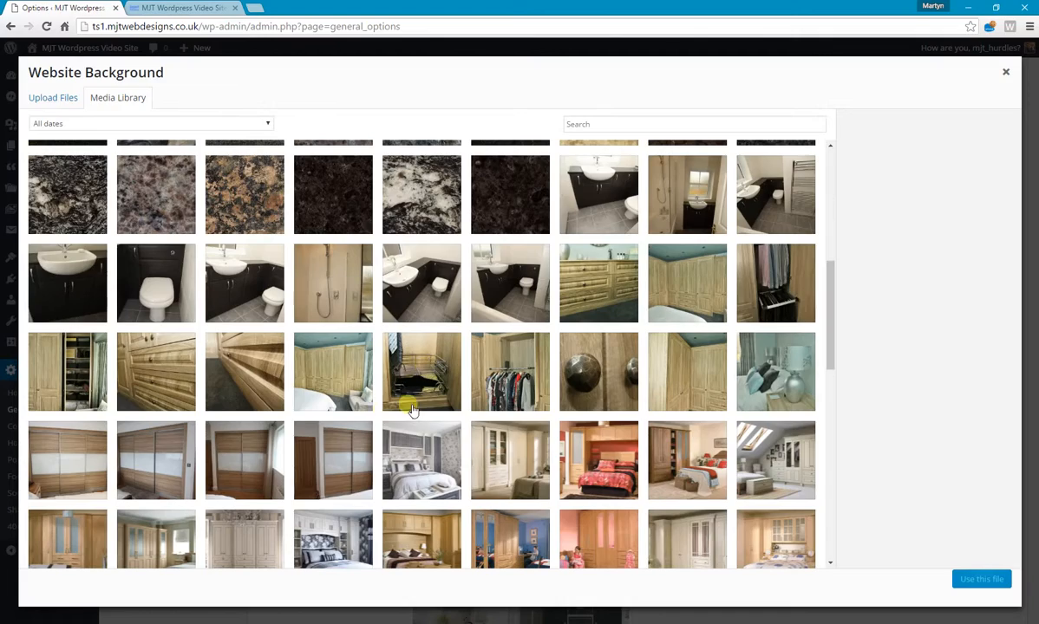
{"action": "scroll", "coordinate": [309, 279], "scroll_direction": "up", "scroll_amount": 3}
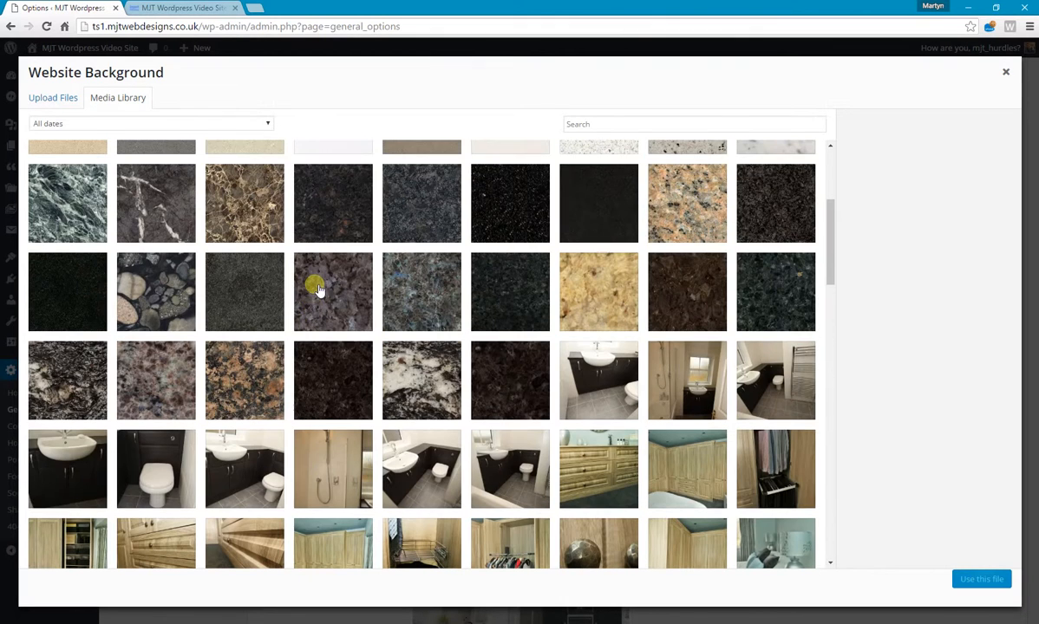
{"action": "left_click", "coordinate": [244, 202]}
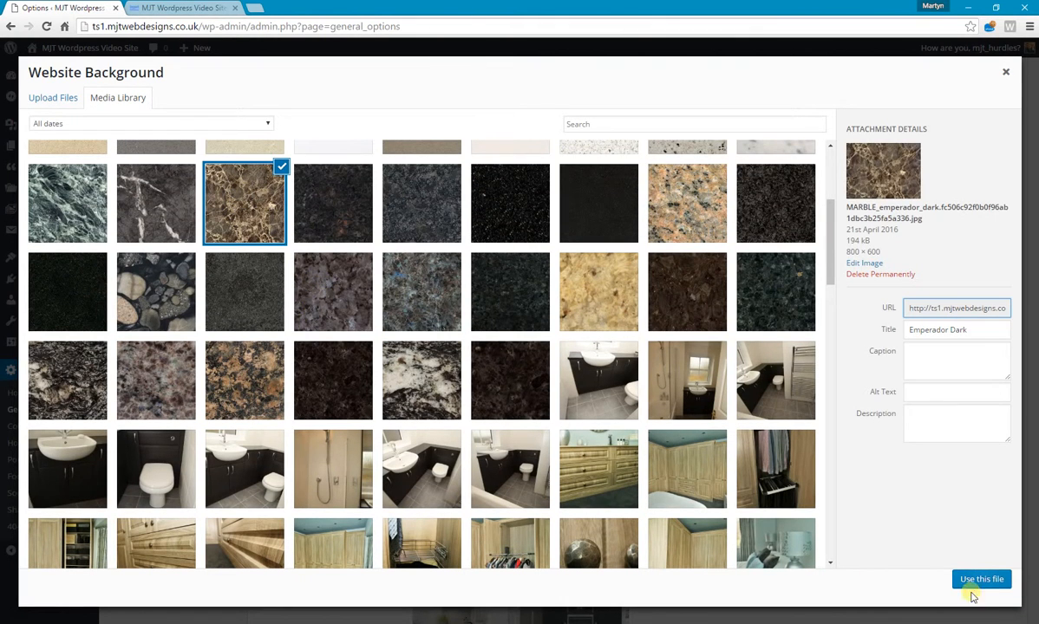
{"action": "left_click", "coordinate": [980, 579]}
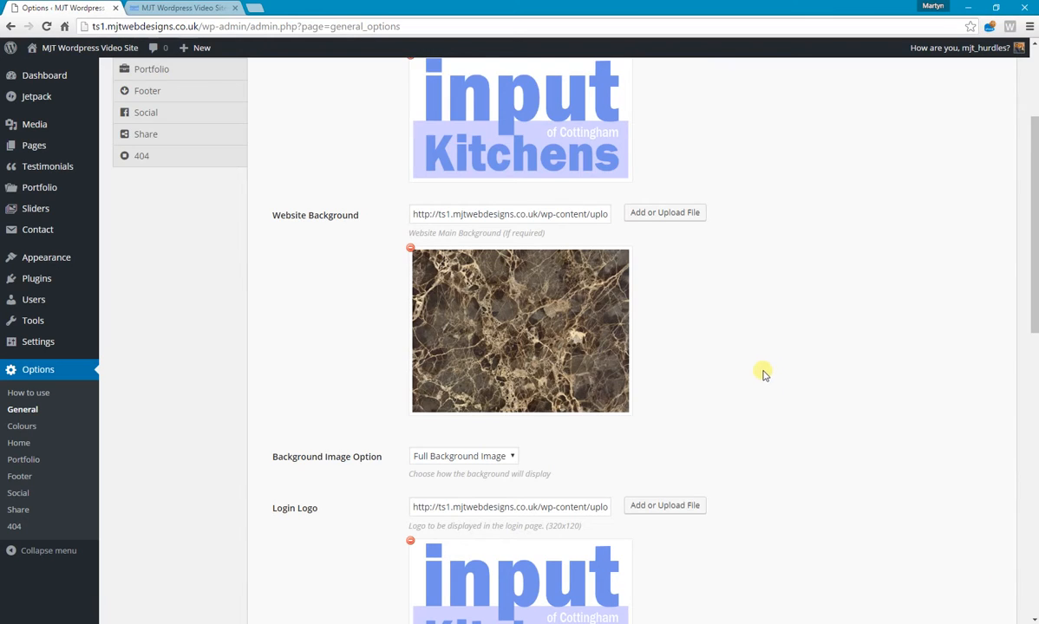
Set the Background Image Option to Not Fixed & Tiled and save the General options.
{"action": "scroll", "coordinate": [755, 359], "scroll_direction": "down", "scroll_amount": 2}
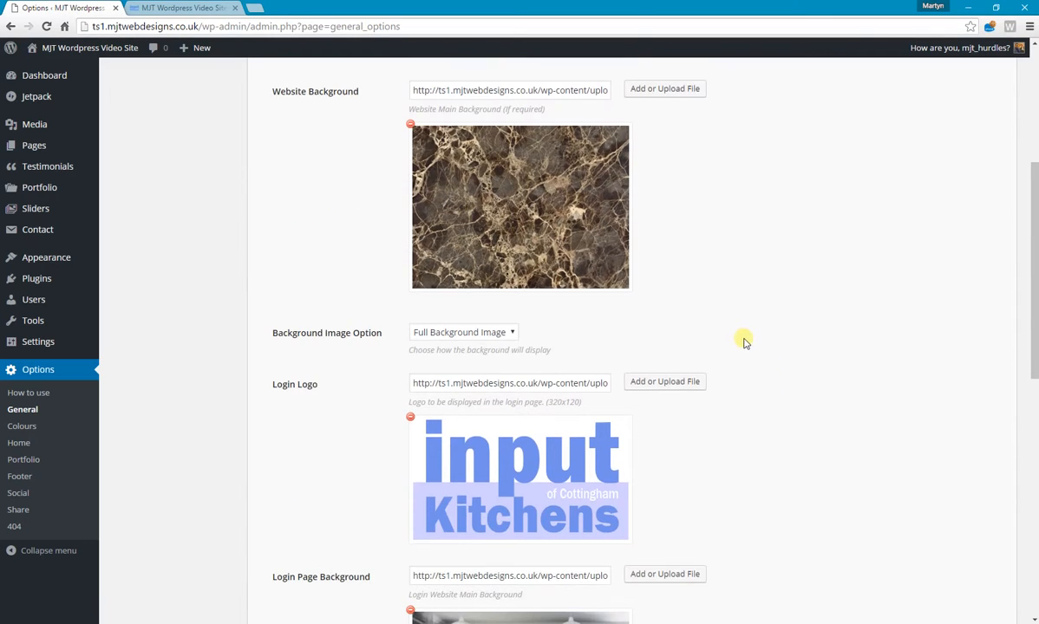
{"action": "left_click", "coordinate": [499, 333]}
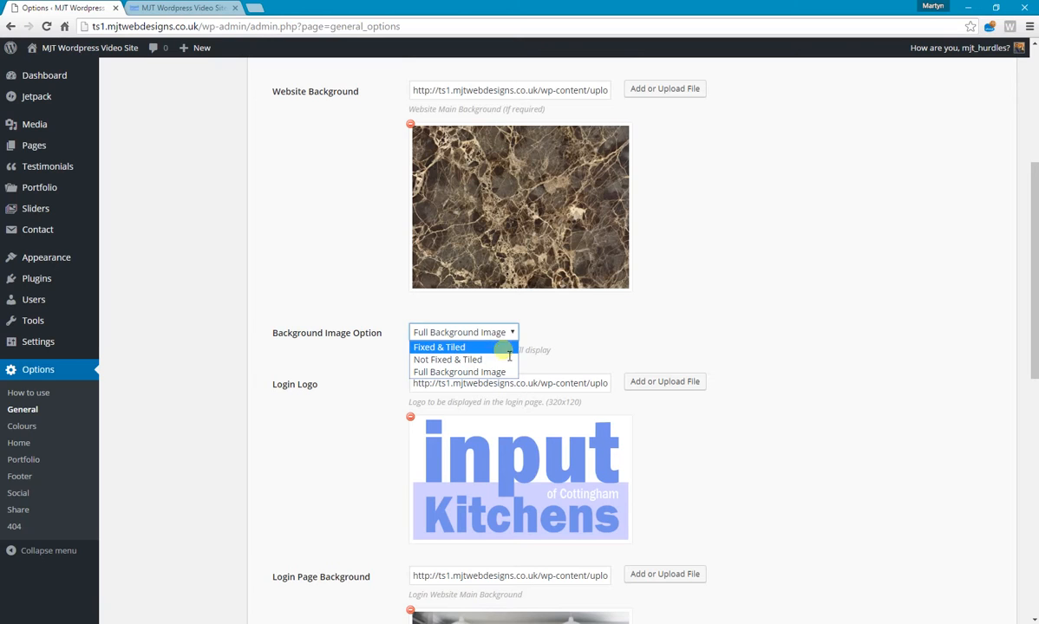
{"action": "left_click", "coordinate": [698, 285]}
{"action": "left_click", "coordinate": [488, 336]}
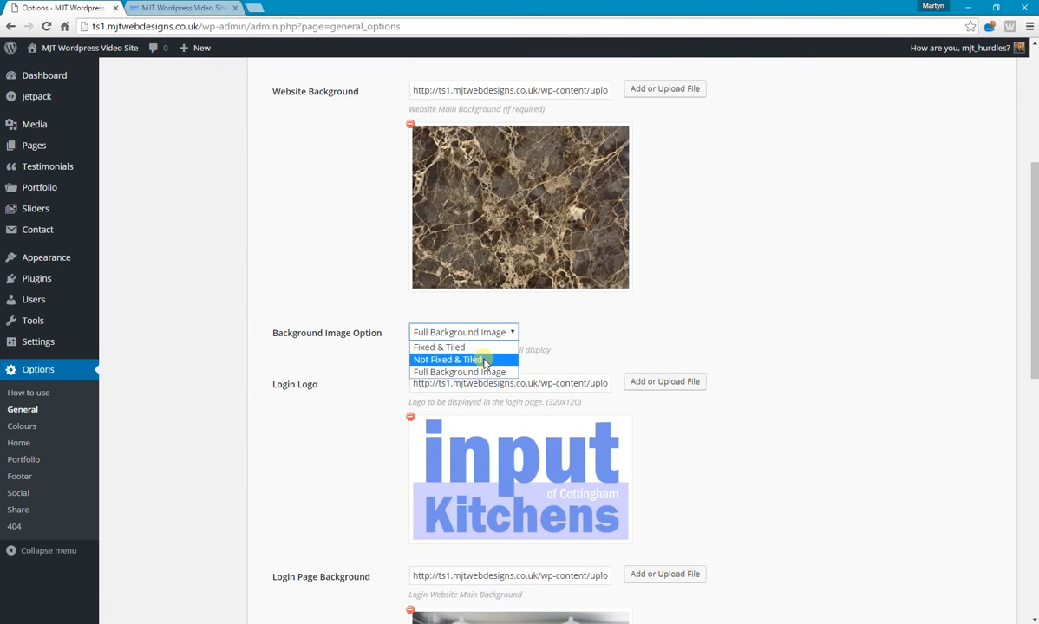
{"action": "left_click", "coordinate": [485, 364]}
{"action": "scroll", "coordinate": [663, 309], "scroll_direction": "down", "scroll_amount": 8}
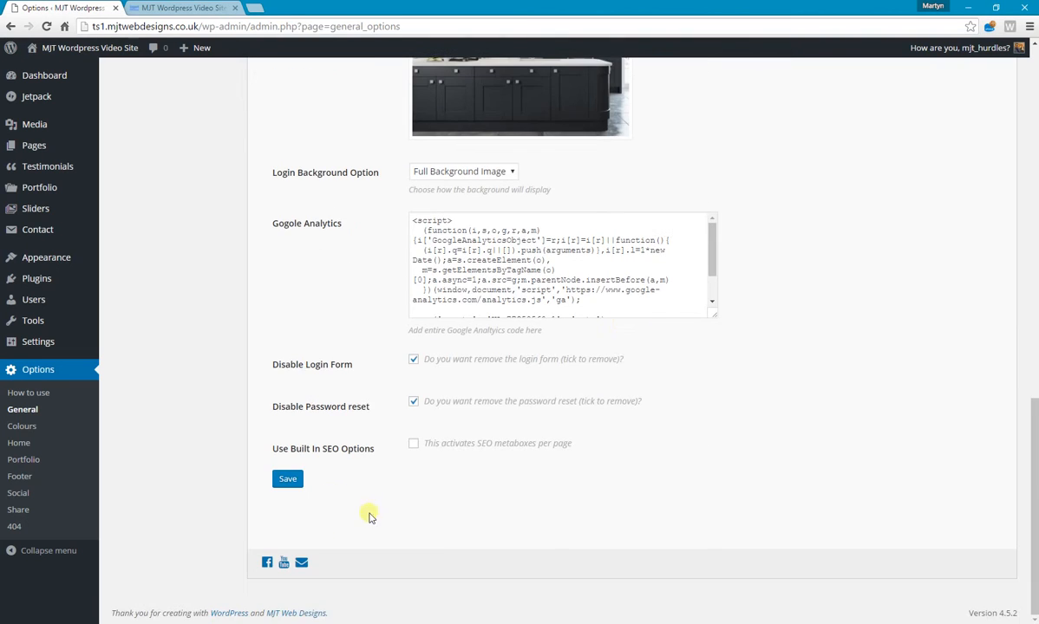
{"action": "left_click", "coordinate": [287, 479]}
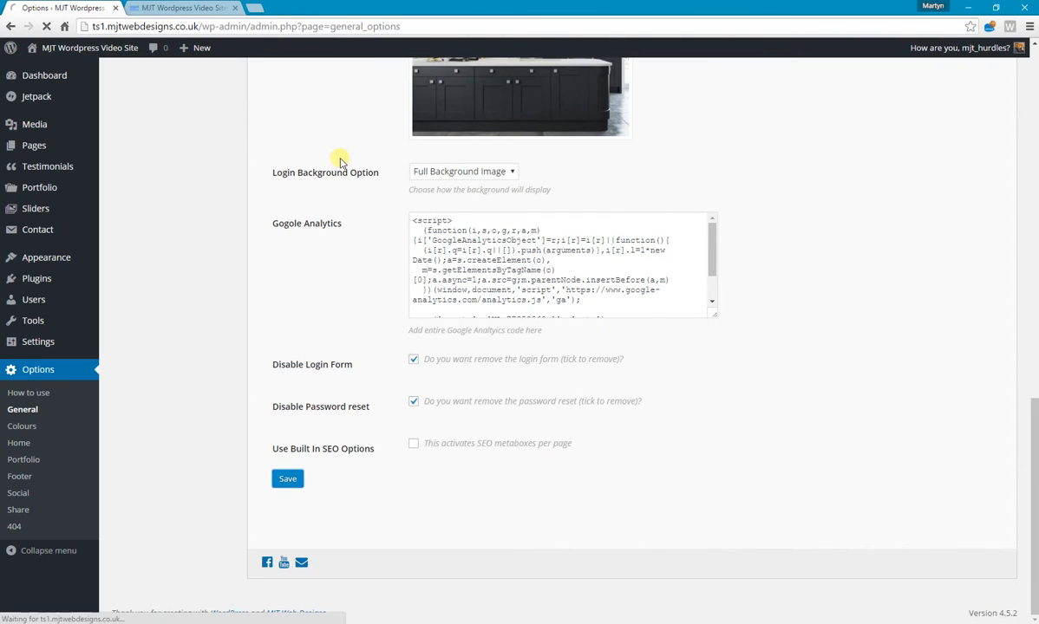
Reload the live home page and examine how the tiled marble background displays along the page.
{"action": "left_click", "coordinate": [185, 8]}
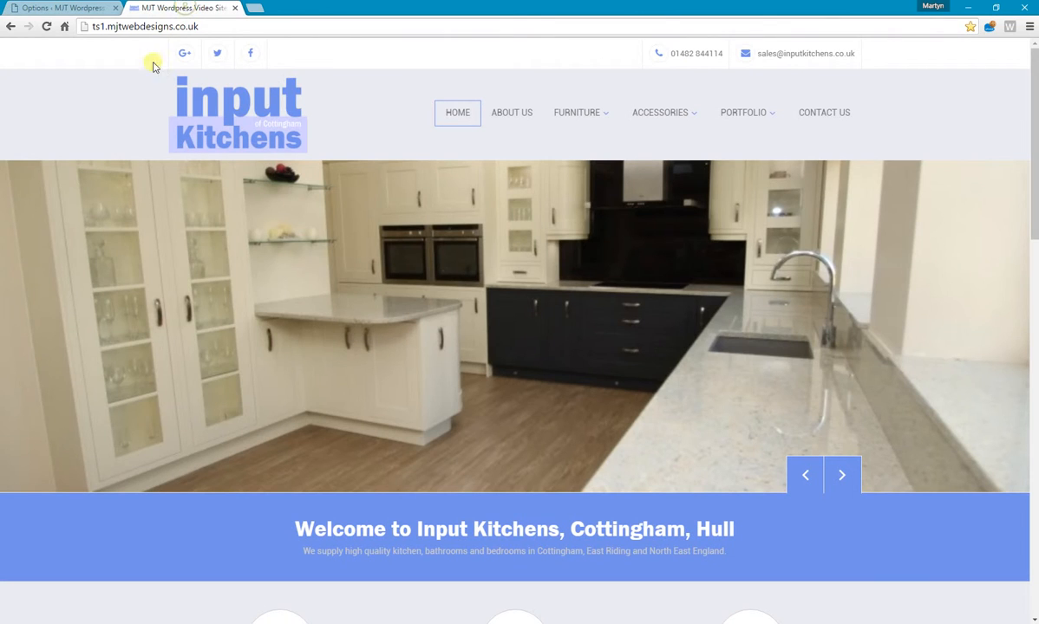
{"action": "left_click", "coordinate": [47, 27]}
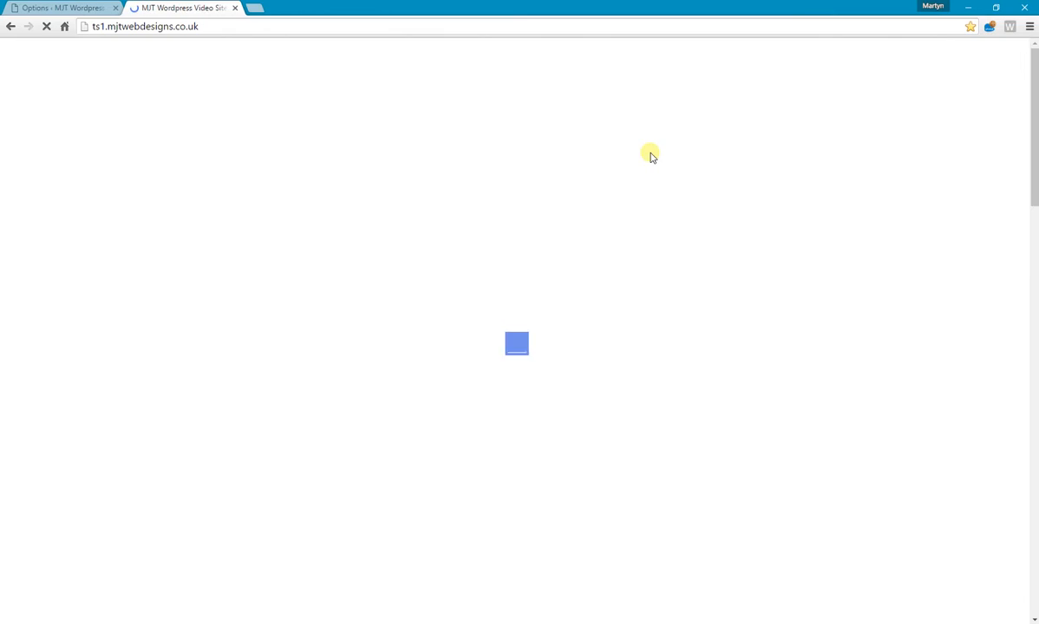
{"action": "scroll", "coordinate": [651, 157], "scroll_direction": "down", "scroll_amount": 4}
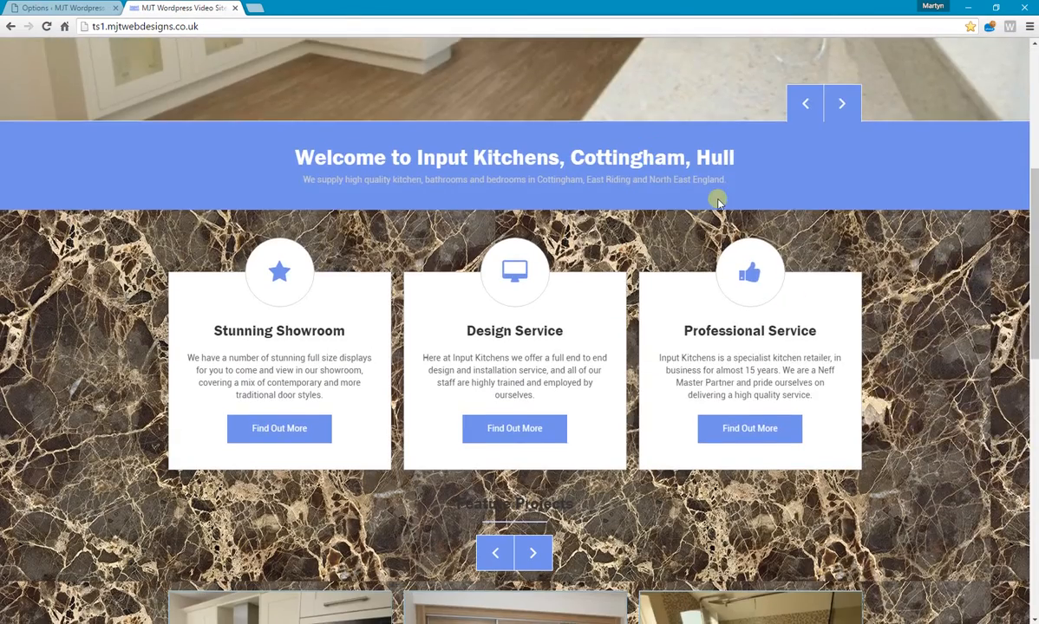
{"action": "scroll", "coordinate": [718, 200], "scroll_direction": "down", "scroll_amount": 3}
{"action": "scroll", "coordinate": [801, 260], "scroll_direction": "down", "scroll_amount": 2}
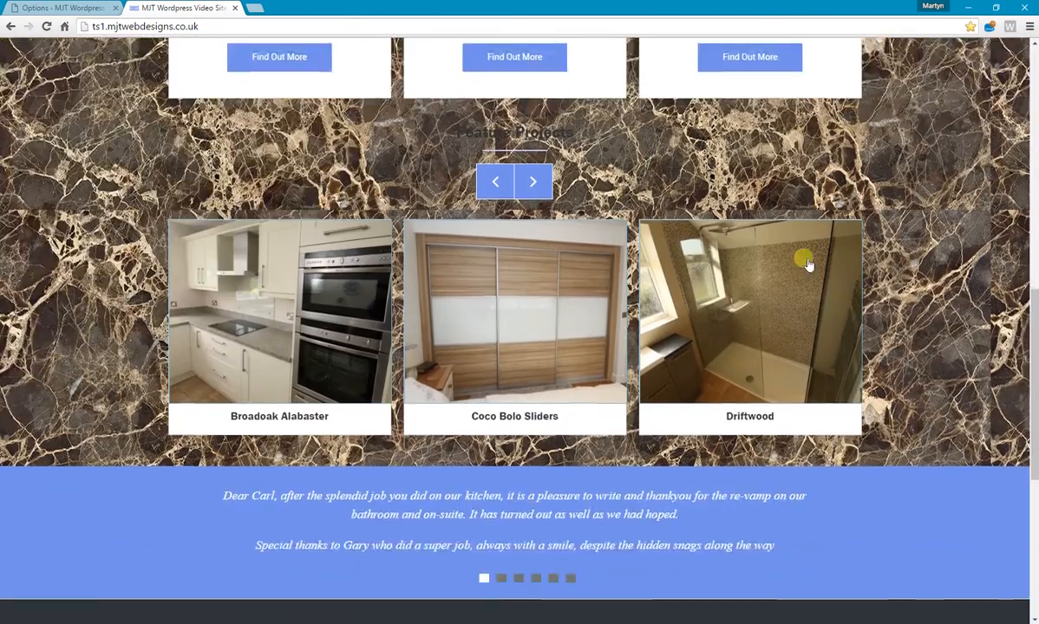
{"action": "scroll", "coordinate": [832, 260], "scroll_direction": "up", "scroll_amount": 2}
{"action": "scroll", "coordinate": [856, 260], "scroll_direction": "up", "scroll_amount": 7}
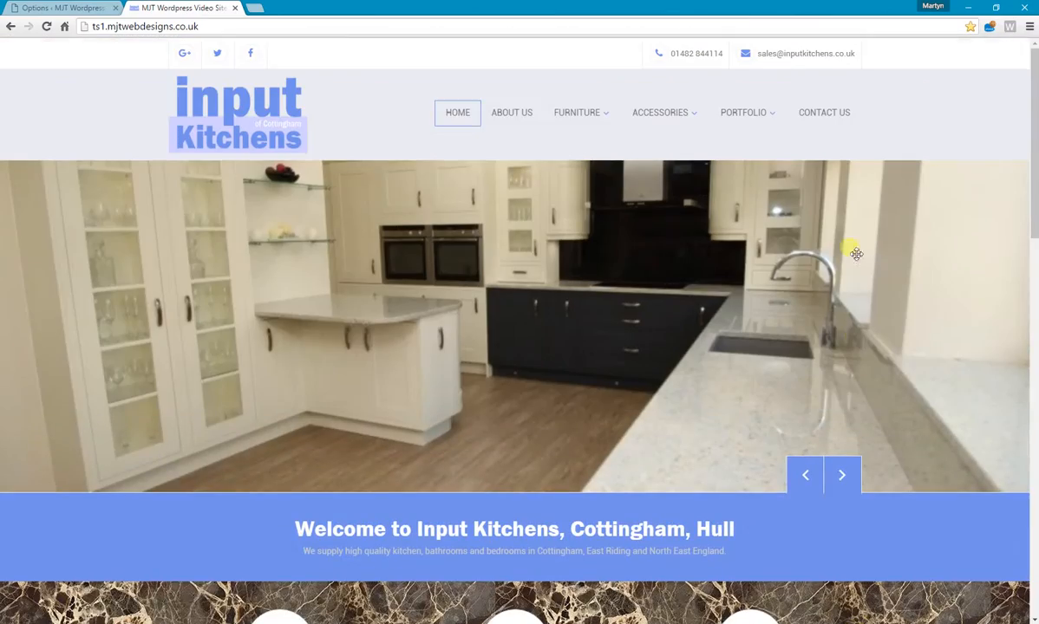
Open the live site's About Us page, examine its marble background, and return to the theme options.
{"action": "left_click", "coordinate": [523, 116]}
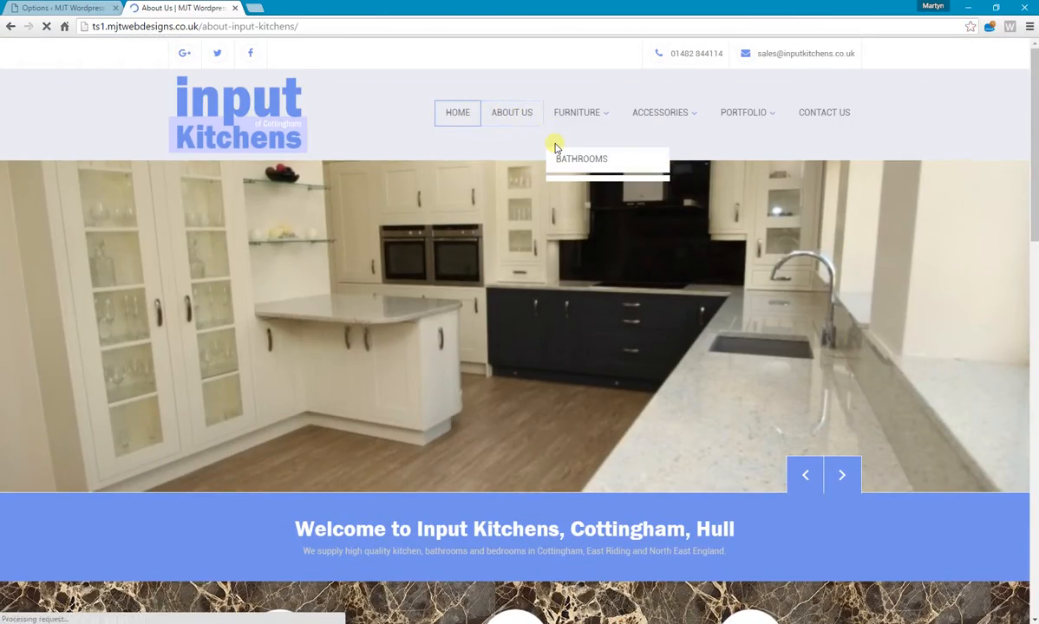
{"action": "scroll", "coordinate": [594, 220], "scroll_direction": "down", "scroll_amount": 4}
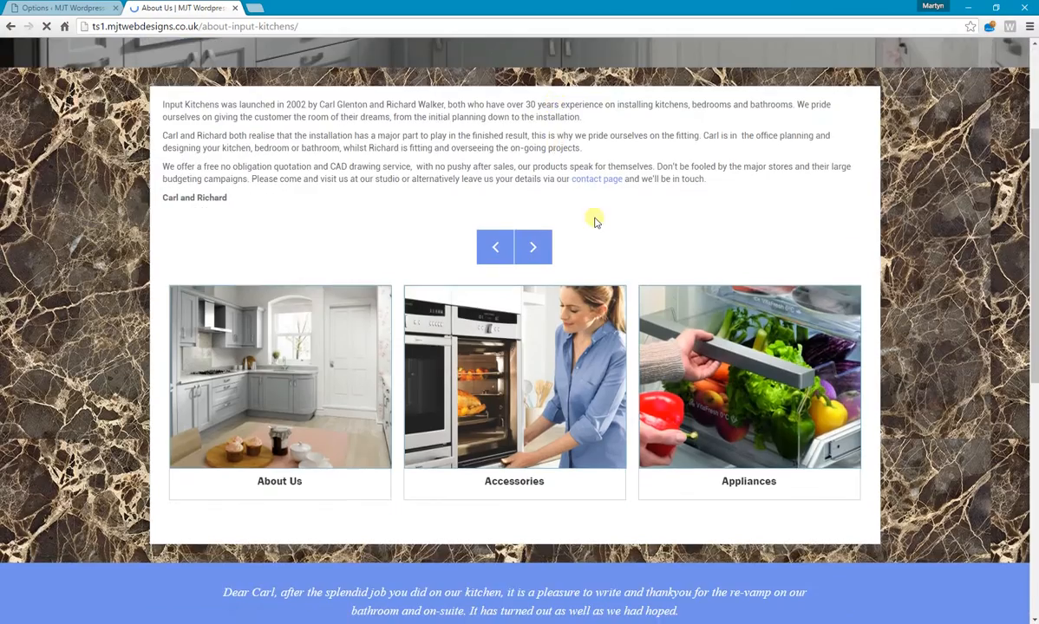
{"action": "scroll", "coordinate": [713, 249], "scroll_direction": "down", "scroll_amount": 2}
{"action": "scroll", "coordinate": [709, 244], "scroll_direction": "up", "scroll_amount": 7}
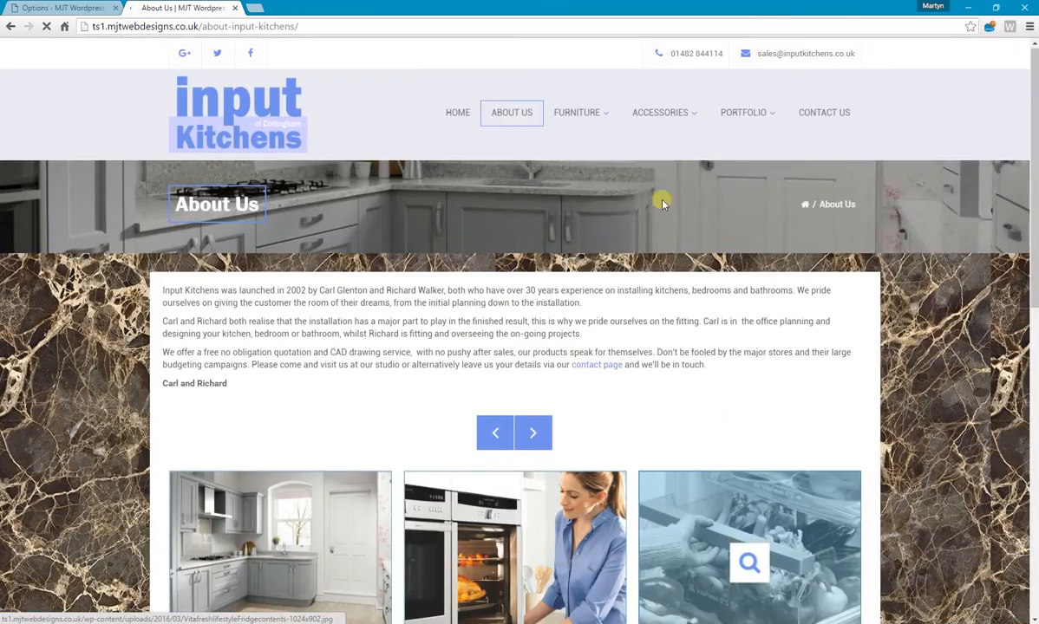
{"action": "left_click", "coordinate": [46, 8]}
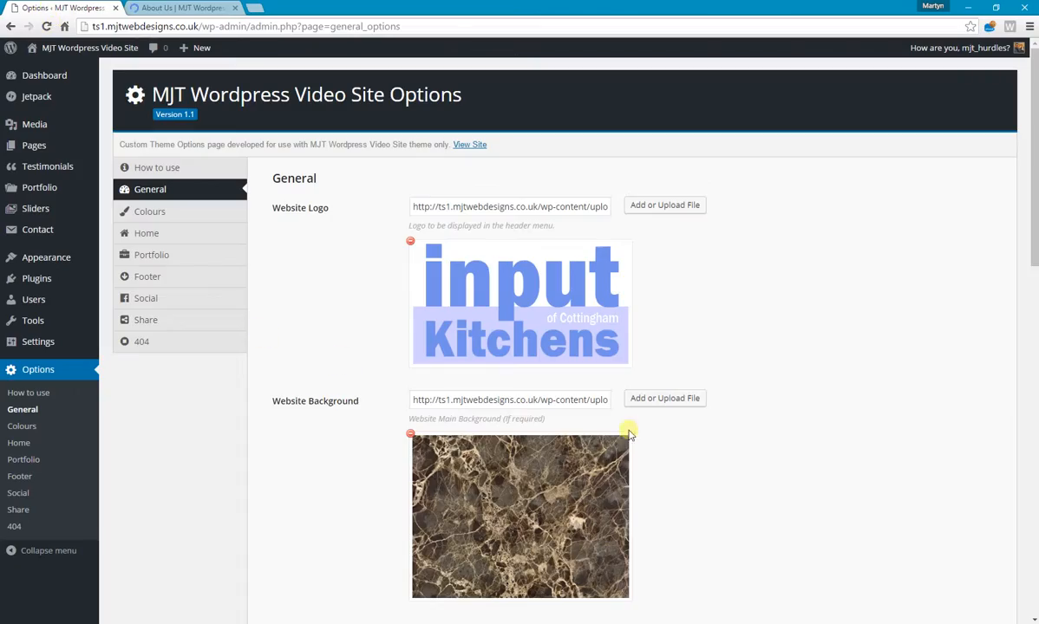
Set the website background to the Quartz Mirror image from the media library and save the options.
{"action": "scroll", "coordinate": [642, 347], "scroll_direction": "down", "scroll_amount": 3}
{"action": "left_click", "coordinate": [666, 146]}
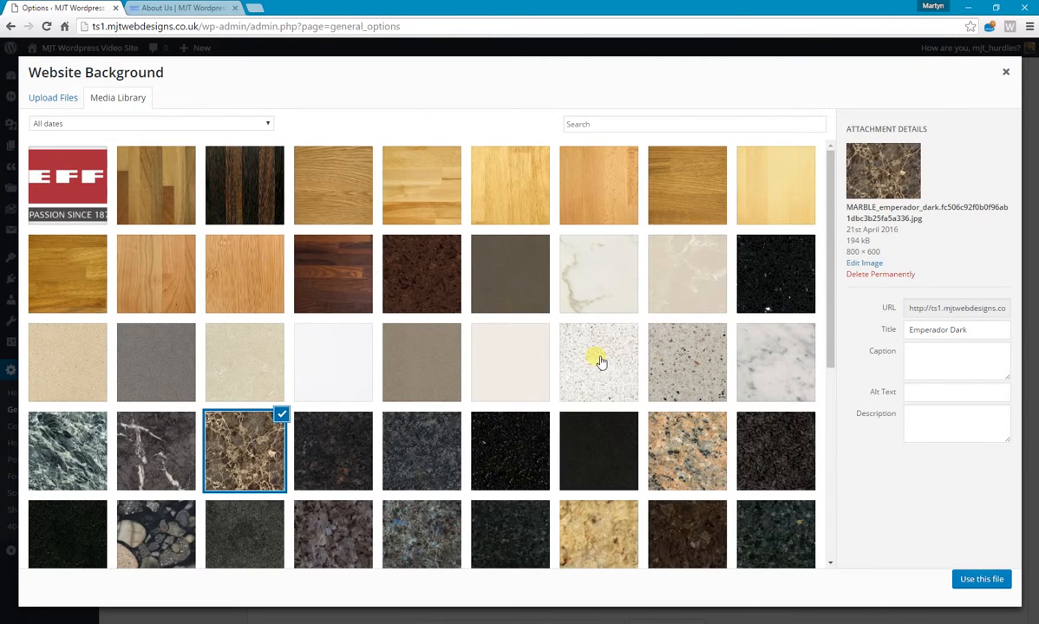
{"action": "left_click", "coordinate": [598, 360]}
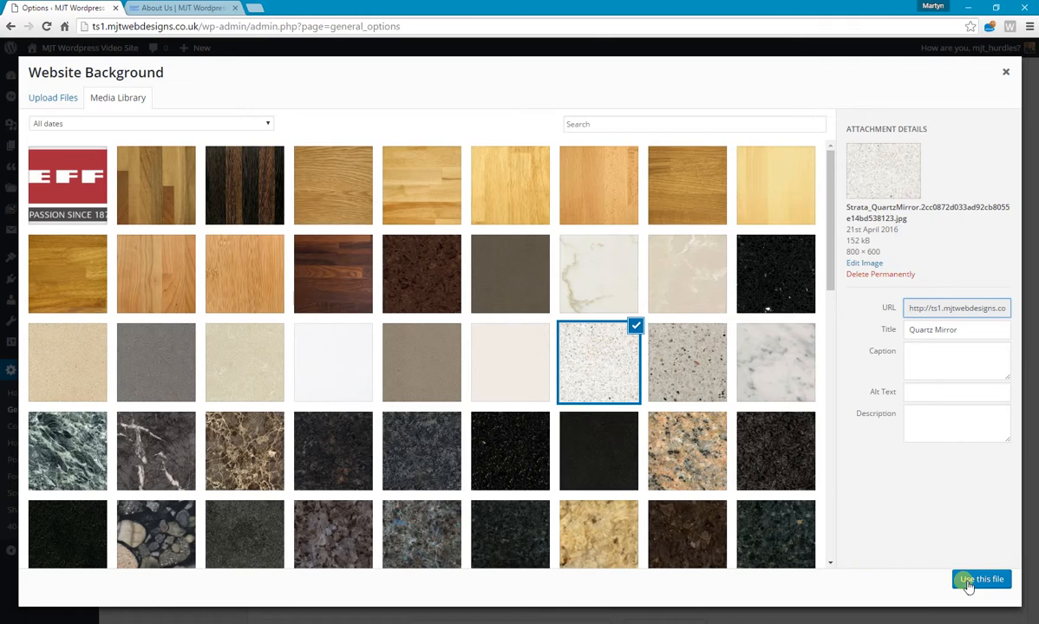
{"action": "left_click", "coordinate": [961, 580]}
{"action": "scroll", "coordinate": [636, 342], "scroll_direction": "down", "scroll_amount": 2}
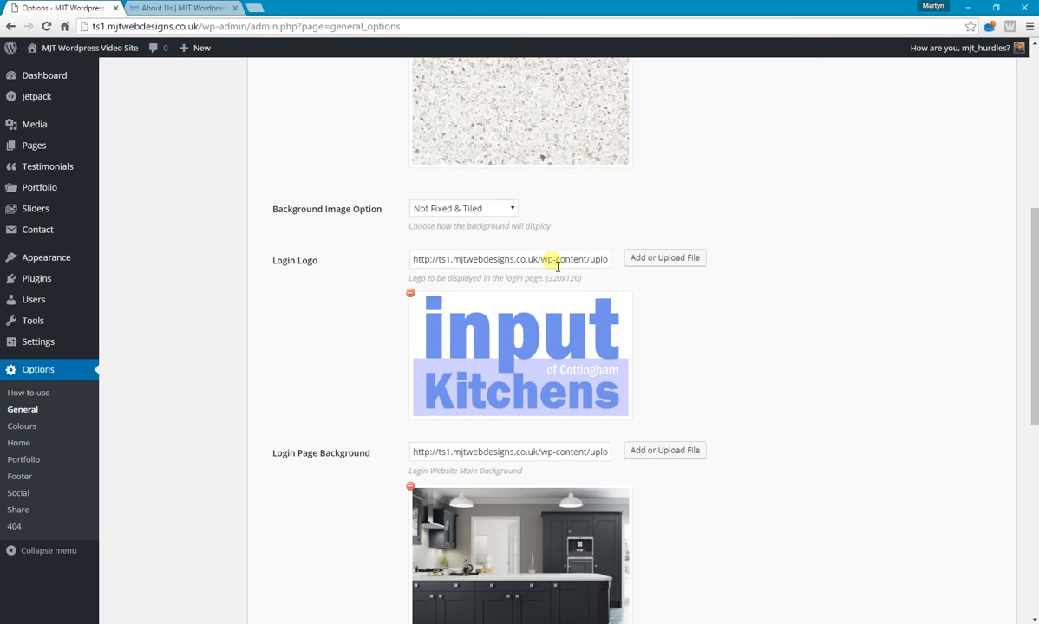
{"action": "scroll", "coordinate": [520, 303], "scroll_direction": "down", "scroll_amount": 1}
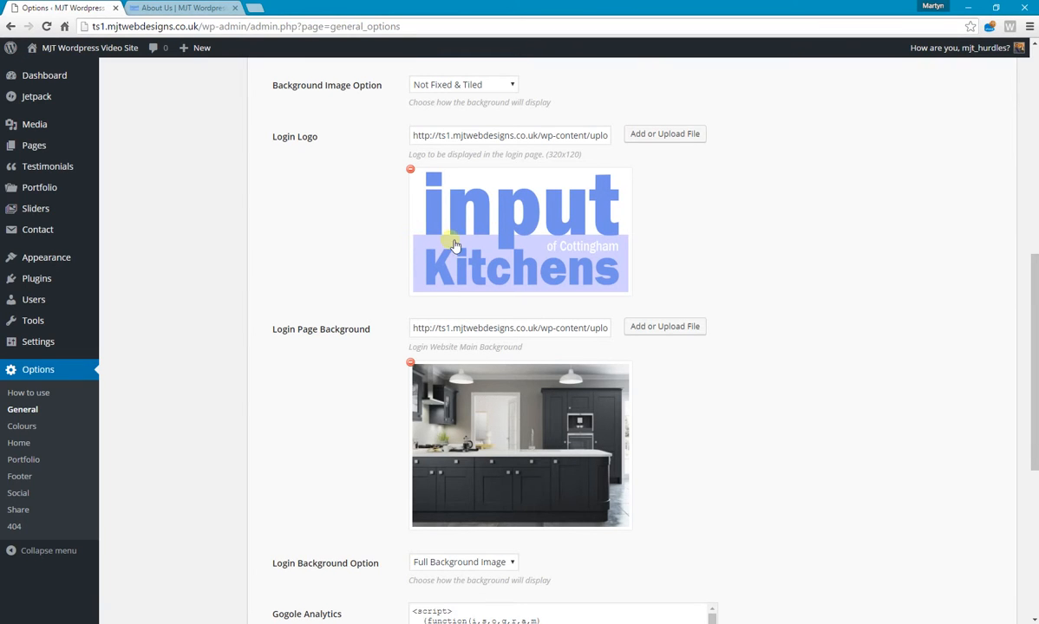
{"action": "scroll", "coordinate": [478, 329], "scroll_direction": "down", "scroll_amount": 1}
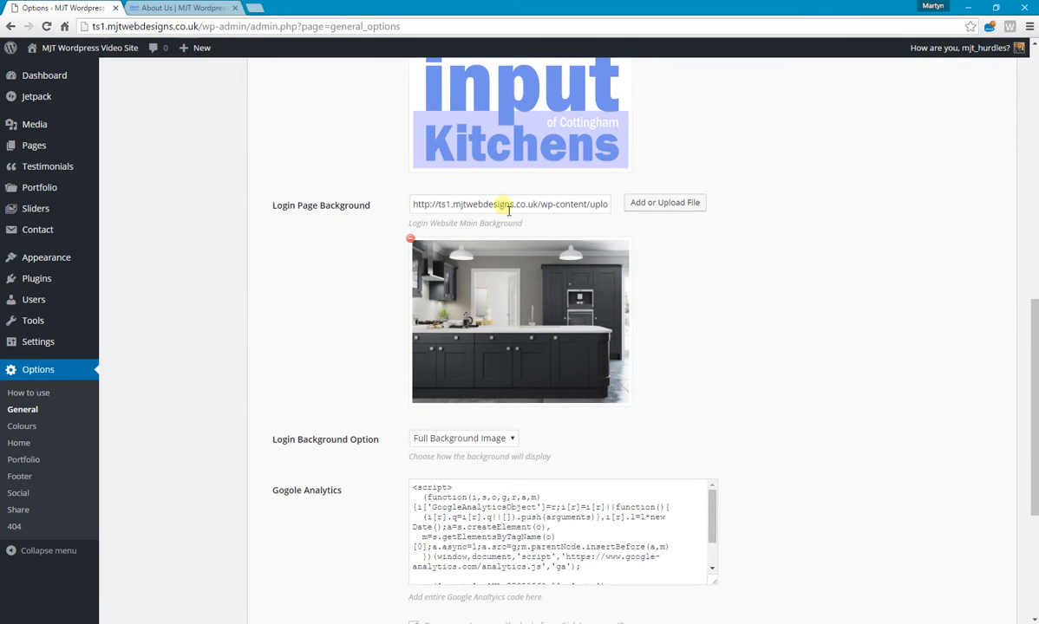
{"action": "scroll", "coordinate": [524, 288], "scroll_direction": "down", "scroll_amount": 3}
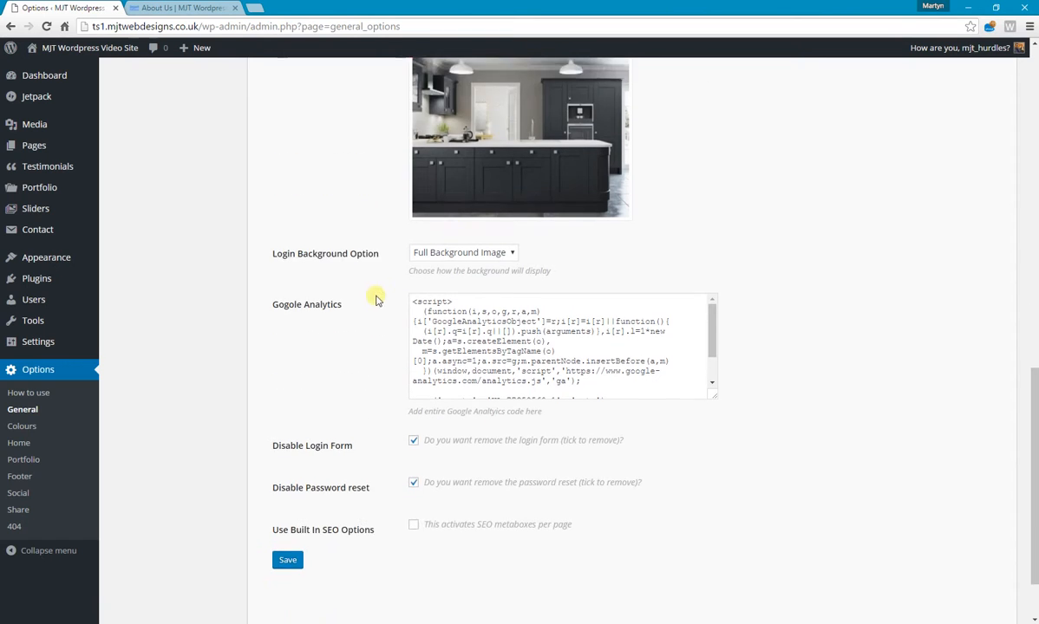
{"action": "left_click", "coordinate": [287, 479]}
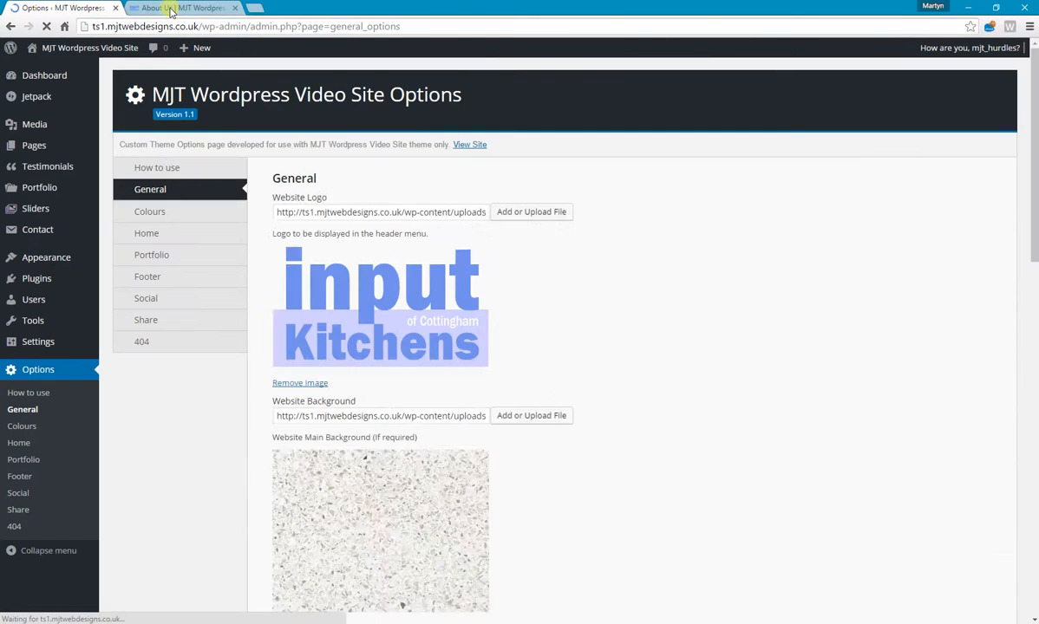
Reload the live About Us page to check the Quartz Mirror background, and return to the theme options.
{"action": "left_click", "coordinate": [170, 8]}
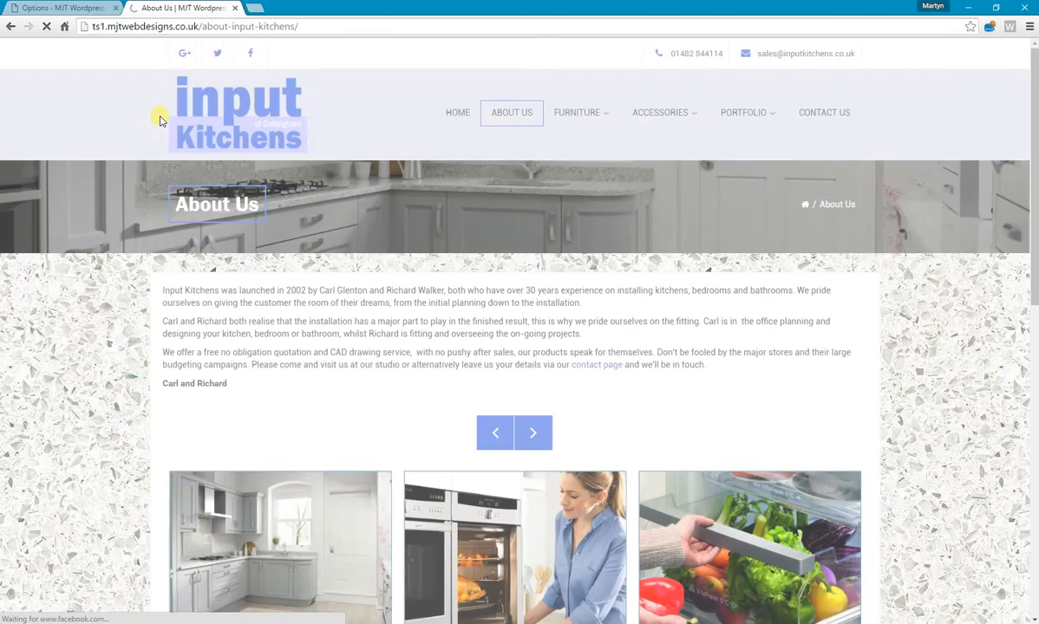
{"action": "scroll", "coordinate": [102, 240], "scroll_direction": "down", "scroll_amount": 4}
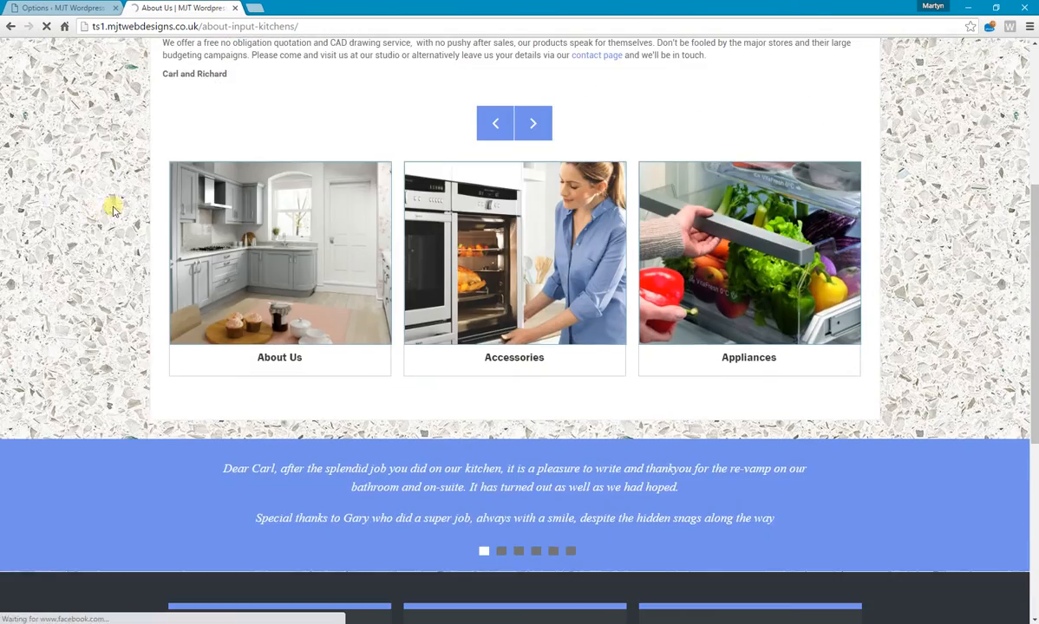
{"action": "scroll", "coordinate": [108, 202], "scroll_direction": "up", "scroll_amount": 4}
{"action": "left_click", "coordinate": [47, 8]}
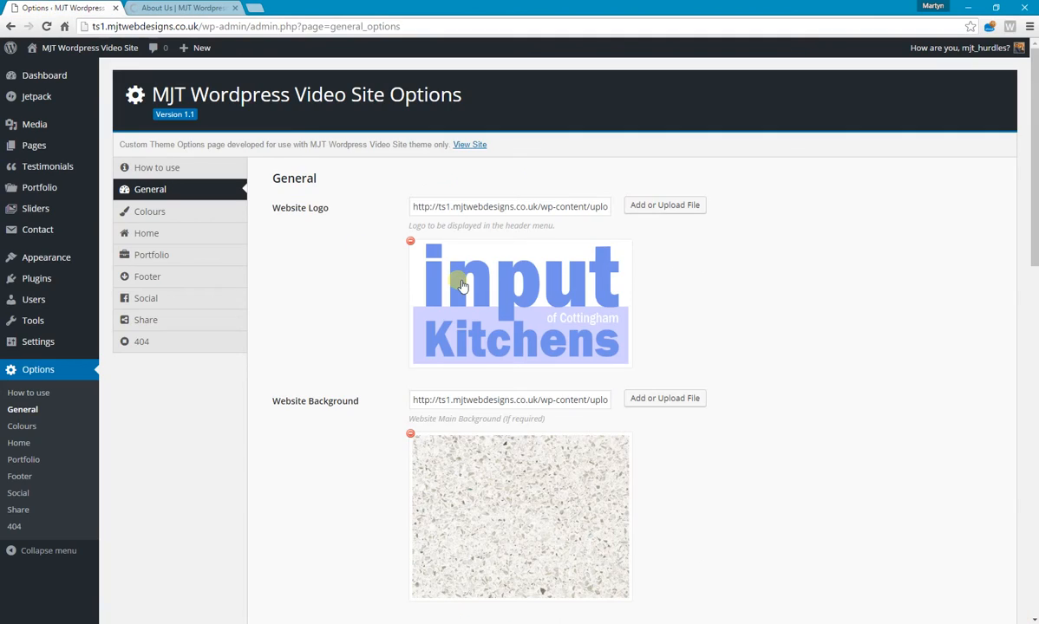
Remove the website background image from the General options and save.
{"action": "scroll", "coordinate": [464, 269], "scroll_direction": "down", "scroll_amount": 2}
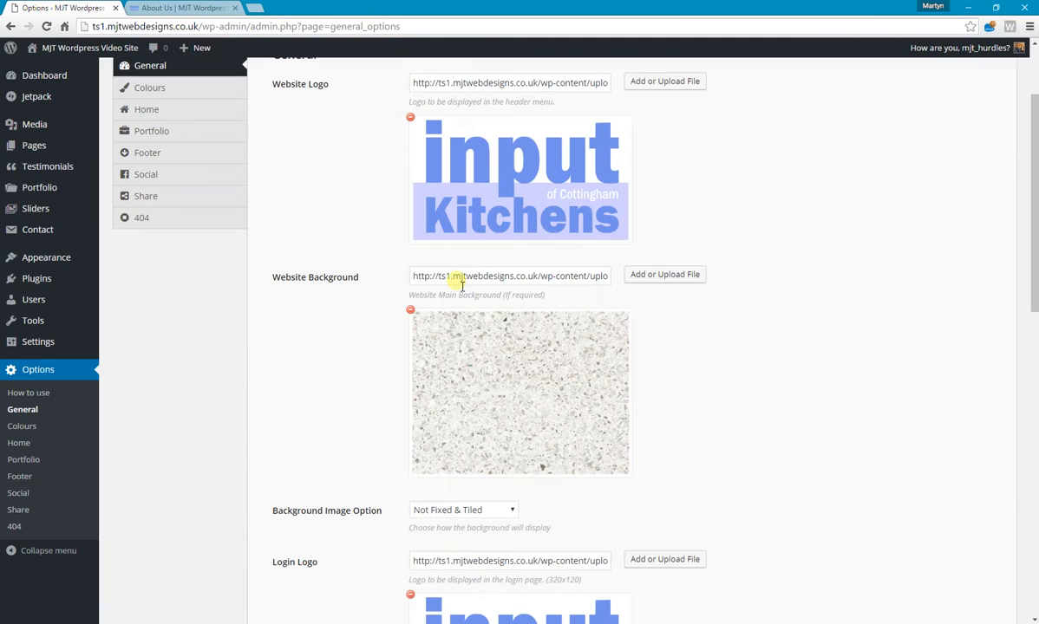
{"action": "left_click", "coordinate": [411, 311]}
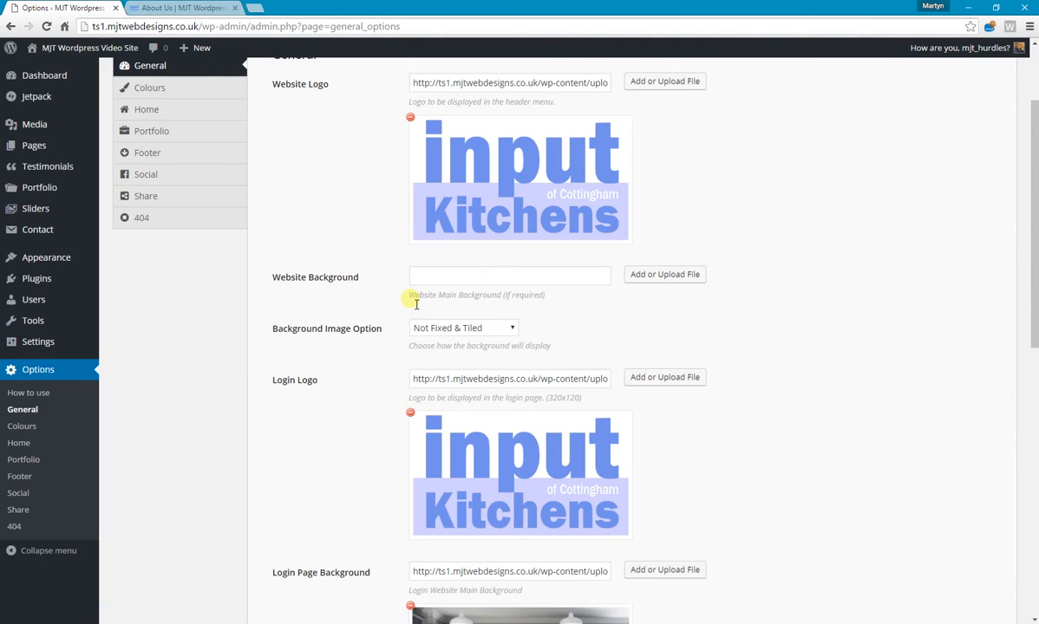
{"action": "scroll", "coordinate": [417, 302], "scroll_direction": "down", "scroll_amount": 8}
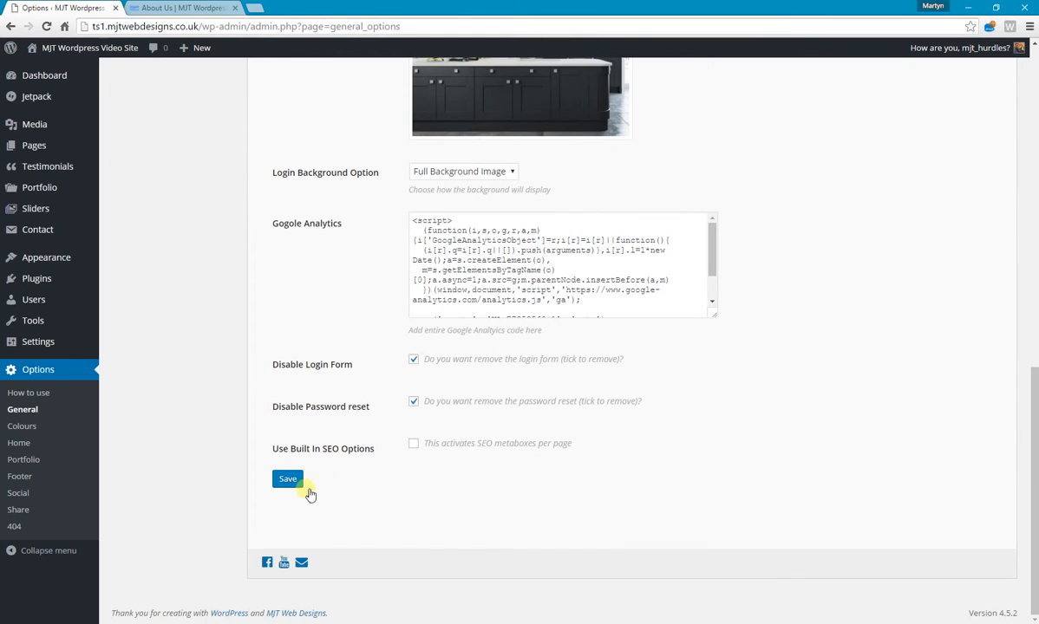
{"action": "left_click", "coordinate": [288, 479]}
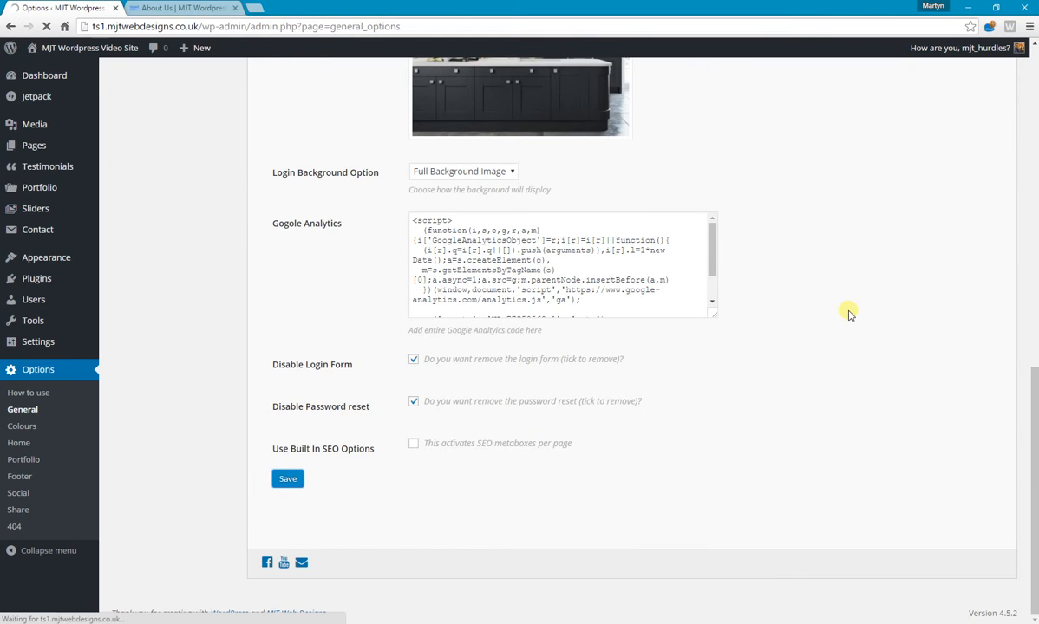
Reload the live About Us page to check it without a background image, and return to the theme options.
{"action": "left_click", "coordinate": [180, 8]}
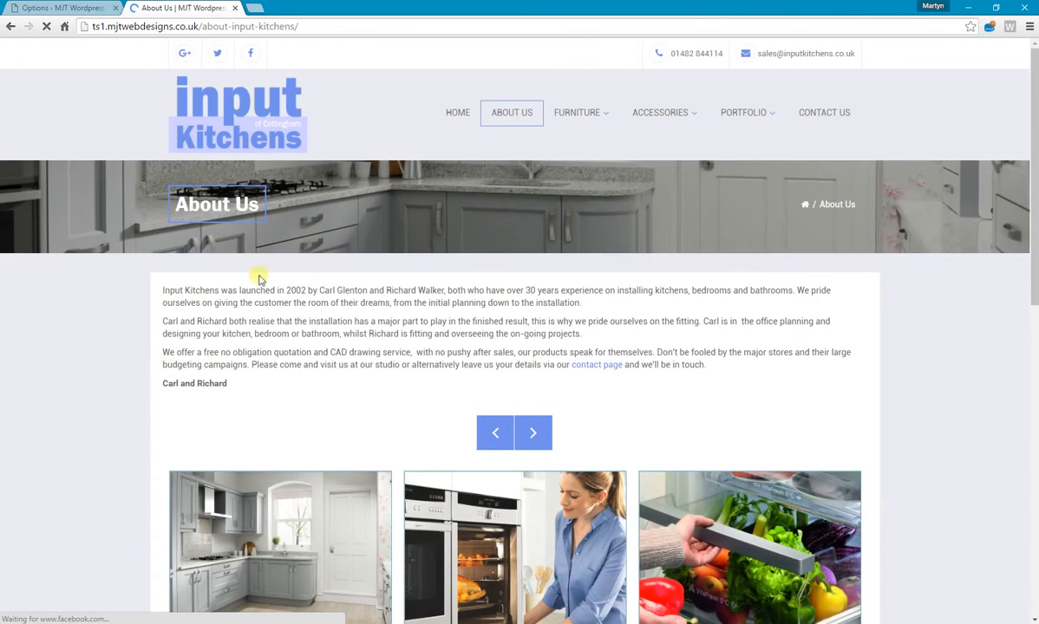
{"action": "scroll", "coordinate": [222, 297], "scroll_direction": "down", "scroll_amount": 1}
{"action": "scroll", "coordinate": [215, 294], "scroll_direction": "down", "scroll_amount": 4}
{"action": "scroll", "coordinate": [139, 224], "scroll_direction": "up", "scroll_amount": 5}
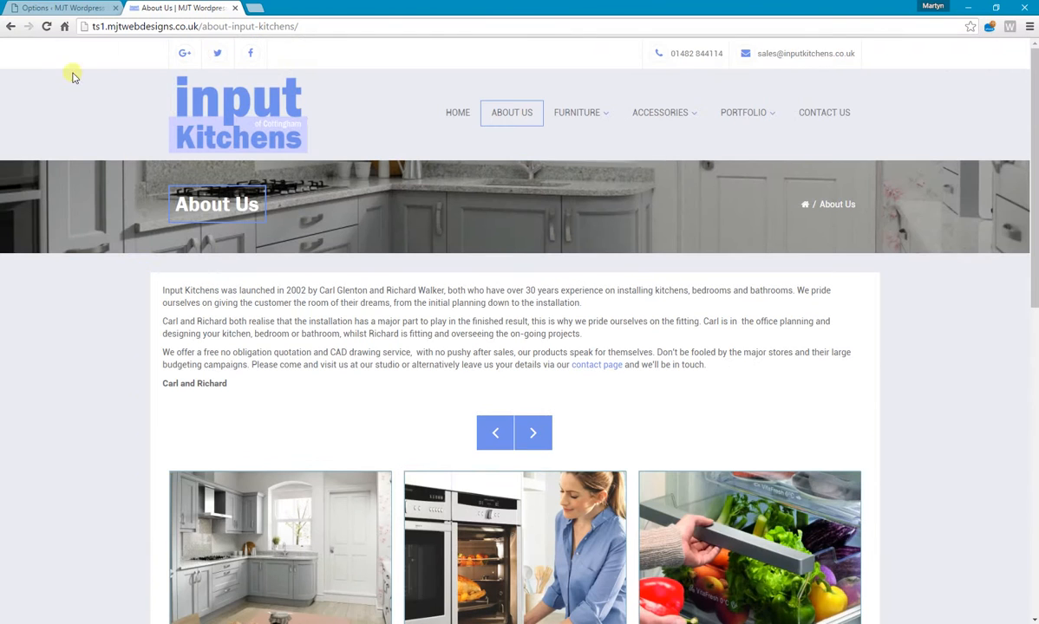
{"action": "left_click", "coordinate": [52, 11]}
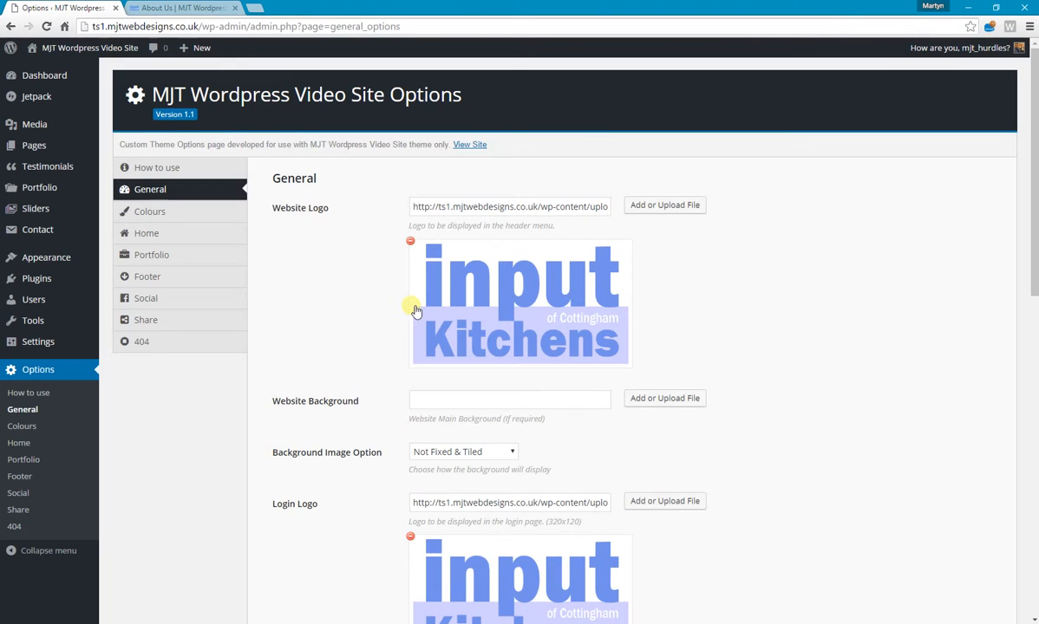
Open the theme's Colours options and examine the colours used on the live About Us page.
{"action": "left_click", "coordinate": [161, 212]}
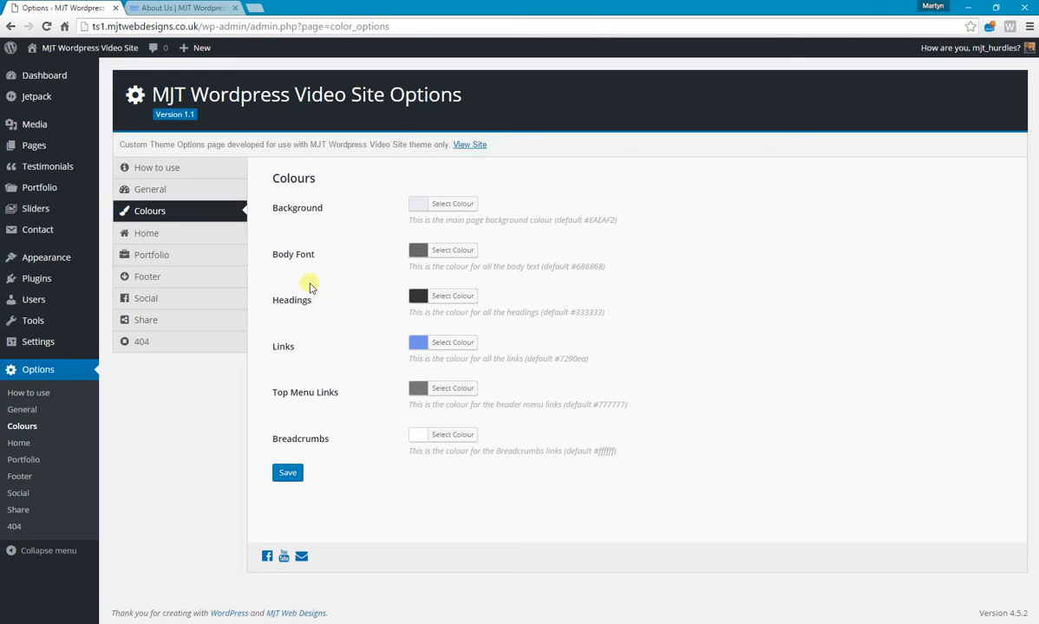
{"action": "left_click", "coordinate": [186, 9]}
{"action": "scroll", "coordinate": [273, 254], "scroll_direction": "down", "scroll_amount": 3}
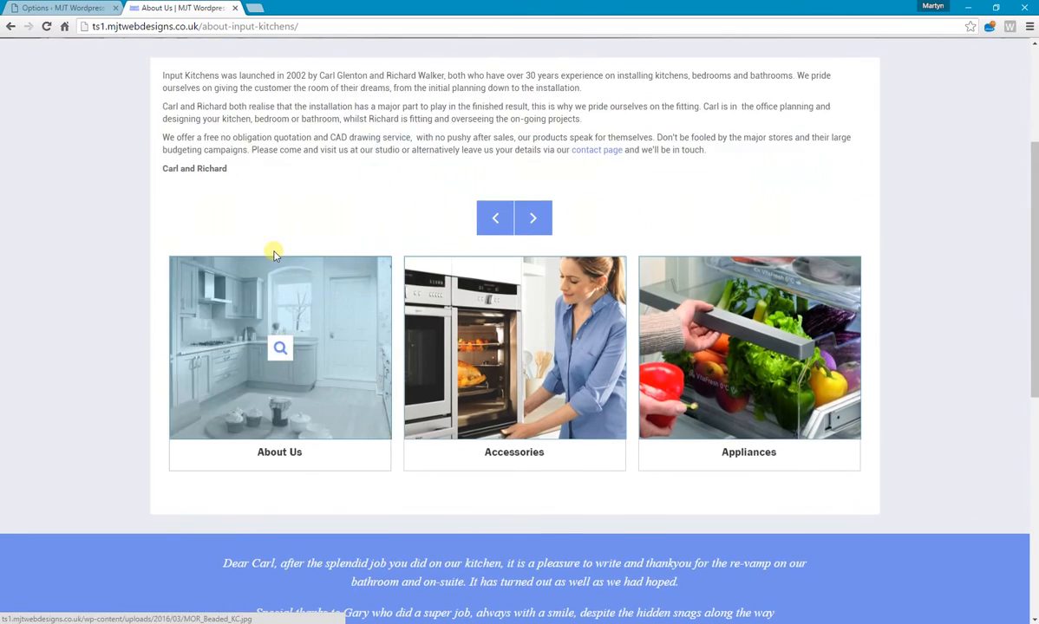
{"action": "scroll", "coordinate": [274, 250], "scroll_direction": "up", "scroll_amount": 5}
Examine the heading, text and breadcrumb colours on the live Bathrooms and Bedrooms pages against the theme's Colours options.
{"action": "mouse_move", "coordinate": [579, 117]}
{"action": "left_click", "coordinate": [583, 176]}
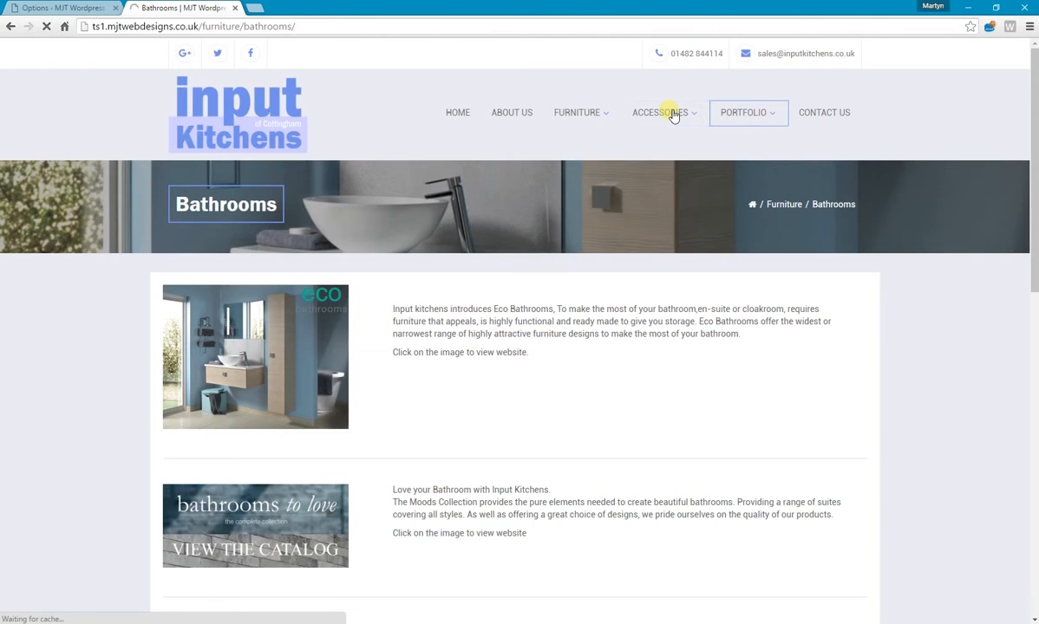
{"action": "mouse_move", "coordinate": [574, 113]}
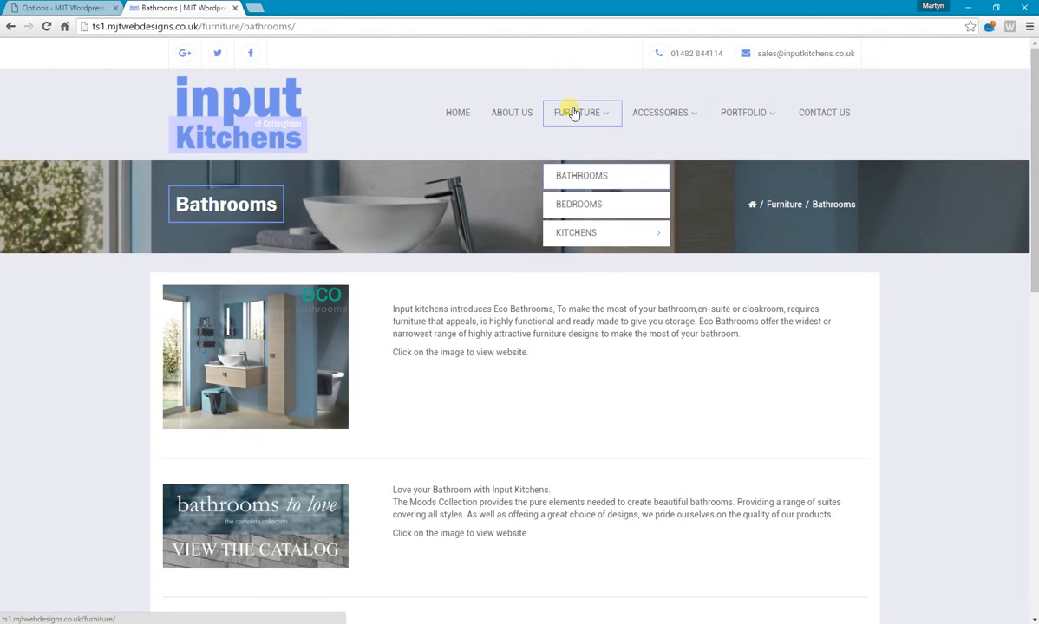
{"action": "left_click", "coordinate": [578, 206]}
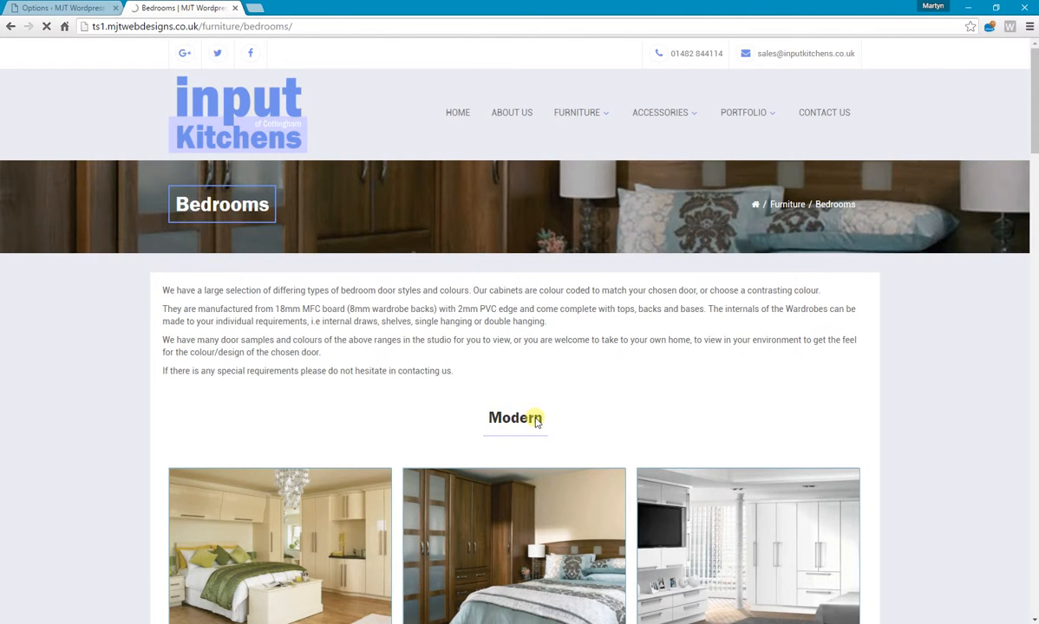
{"action": "left_click", "coordinate": [61, 8]}
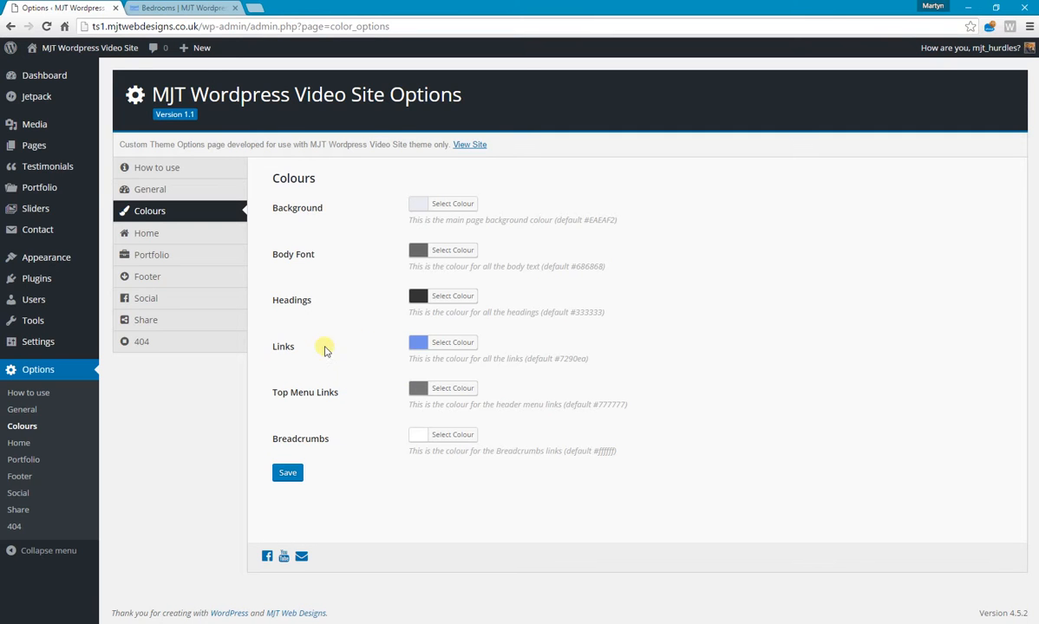
{"action": "left_click", "coordinate": [163, 8]}
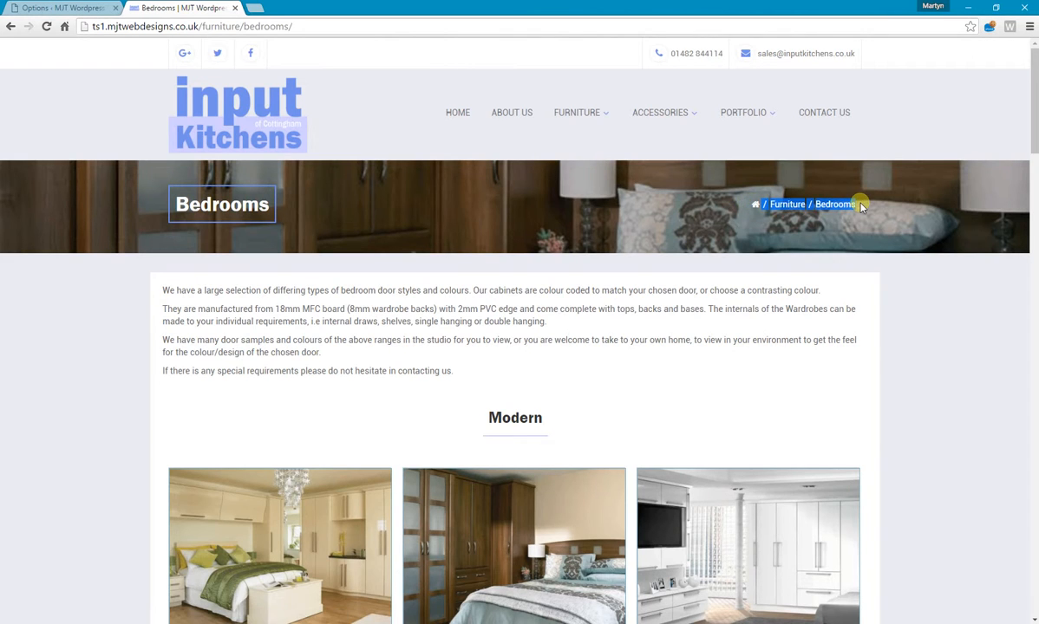
{"action": "left_click", "coordinate": [35, 8]}
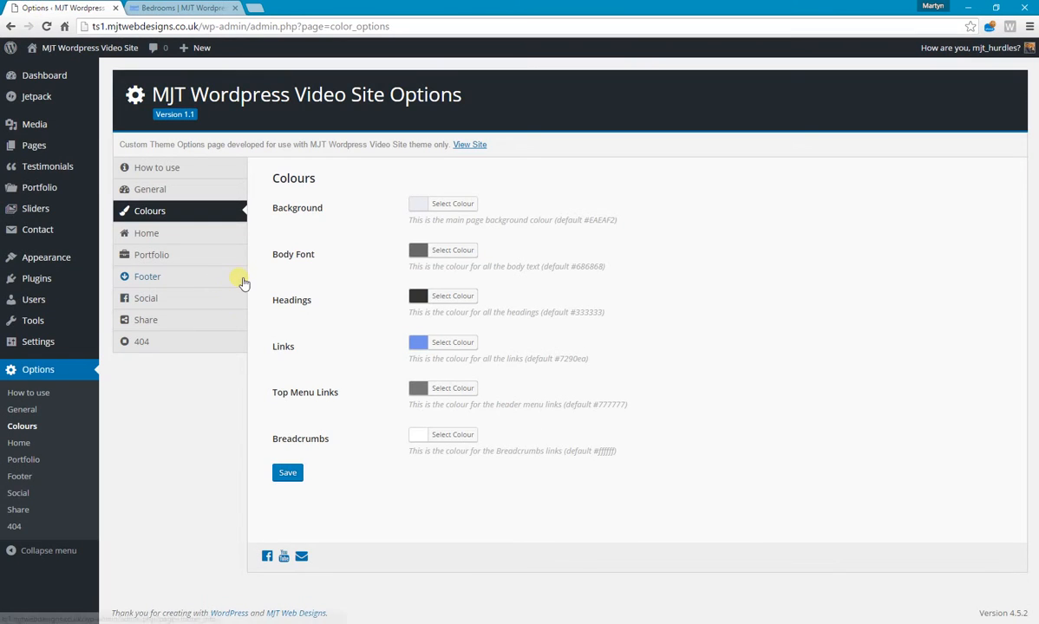
Set the main page background colour to purple #8224e3 in the Colours options and save.
{"action": "left_click", "coordinate": [465, 206]}
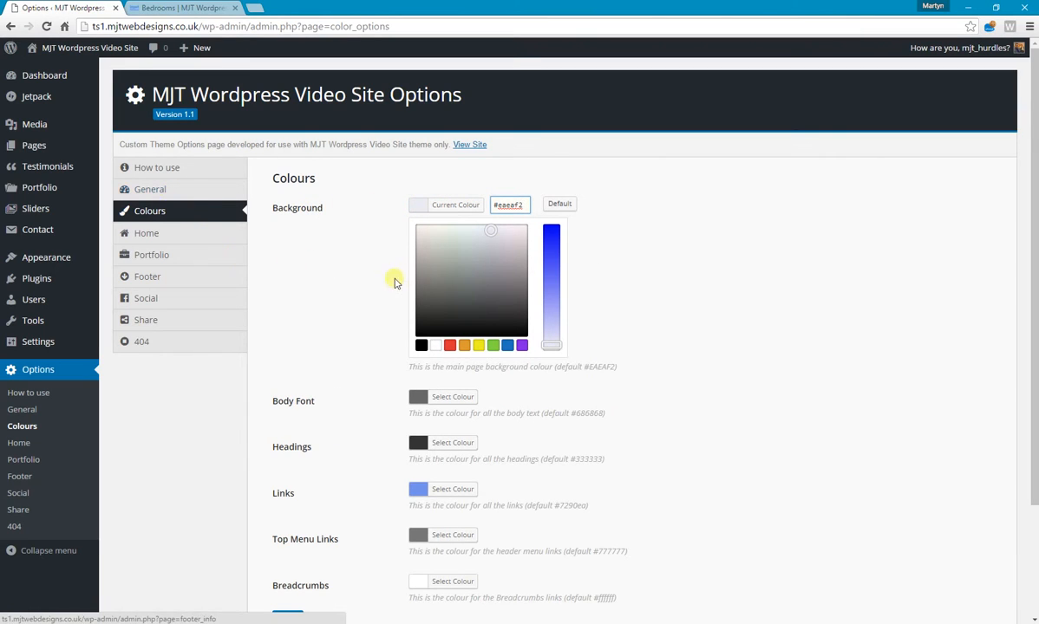
{"action": "left_click", "coordinate": [522, 346]}
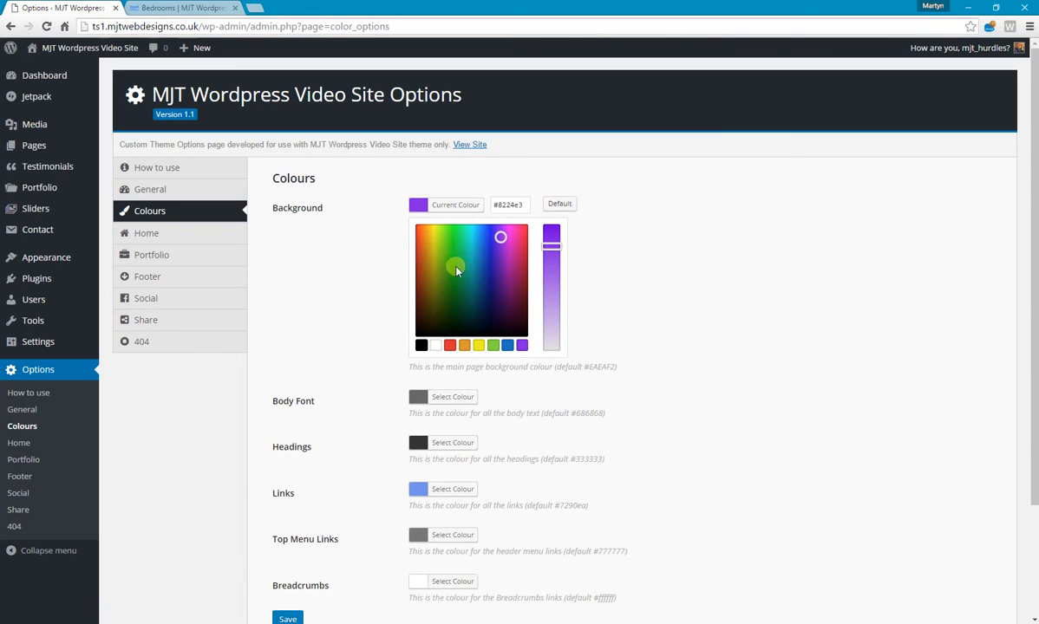
{"action": "left_click", "coordinate": [288, 618]}
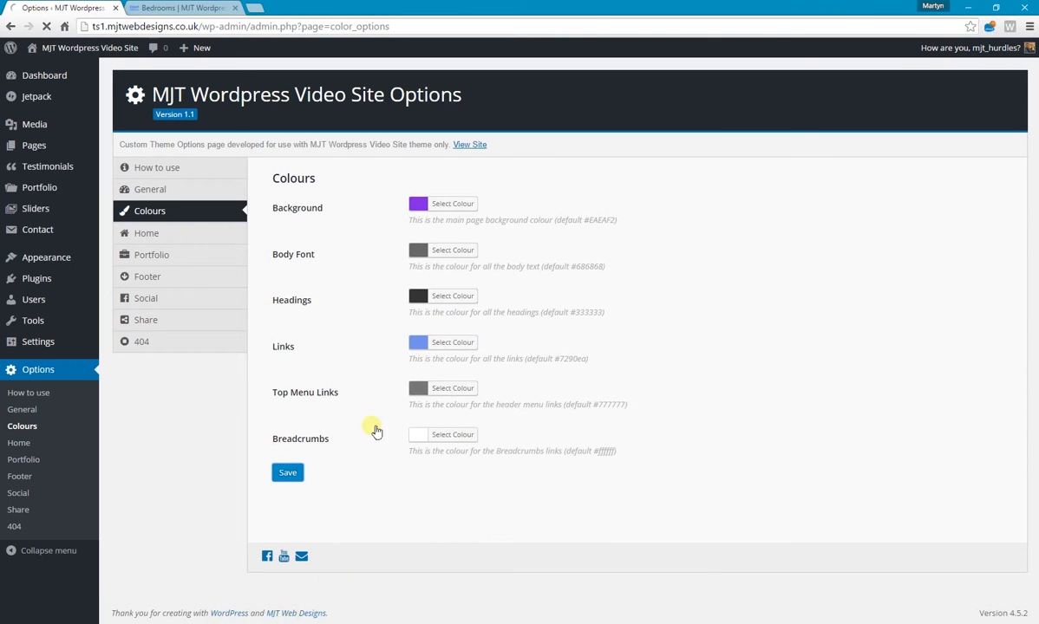
Reload the live Bedrooms page to check the purple background along its full length, and return to the theme options.
{"action": "left_click", "coordinate": [170, 8]}
{"action": "left_click", "coordinate": [46, 26]}
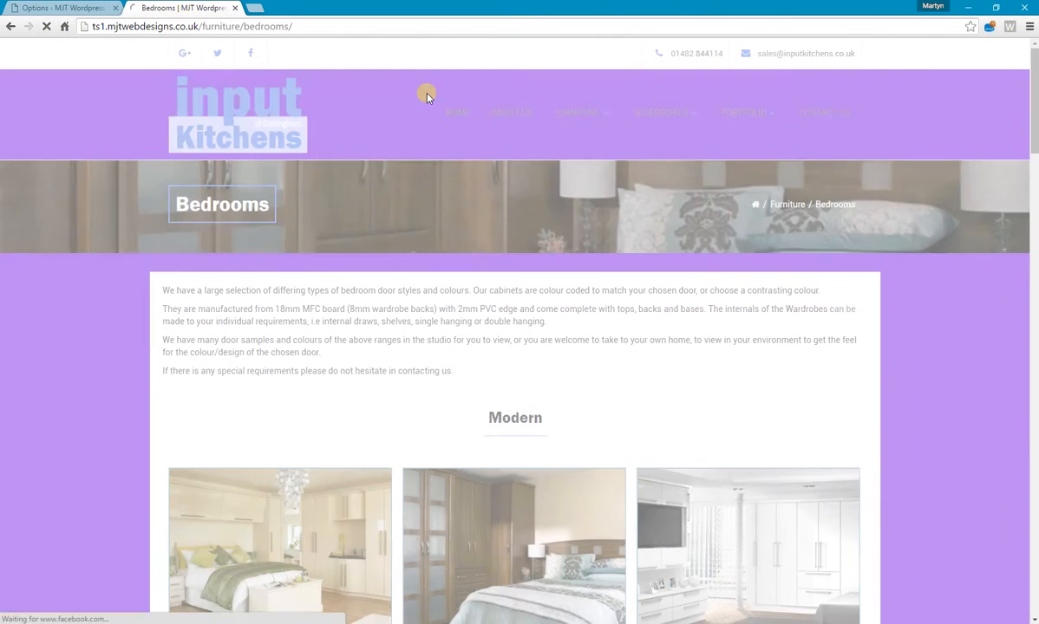
{"action": "scroll", "coordinate": [885, 222], "scroll_direction": "down", "scroll_amount": 15}
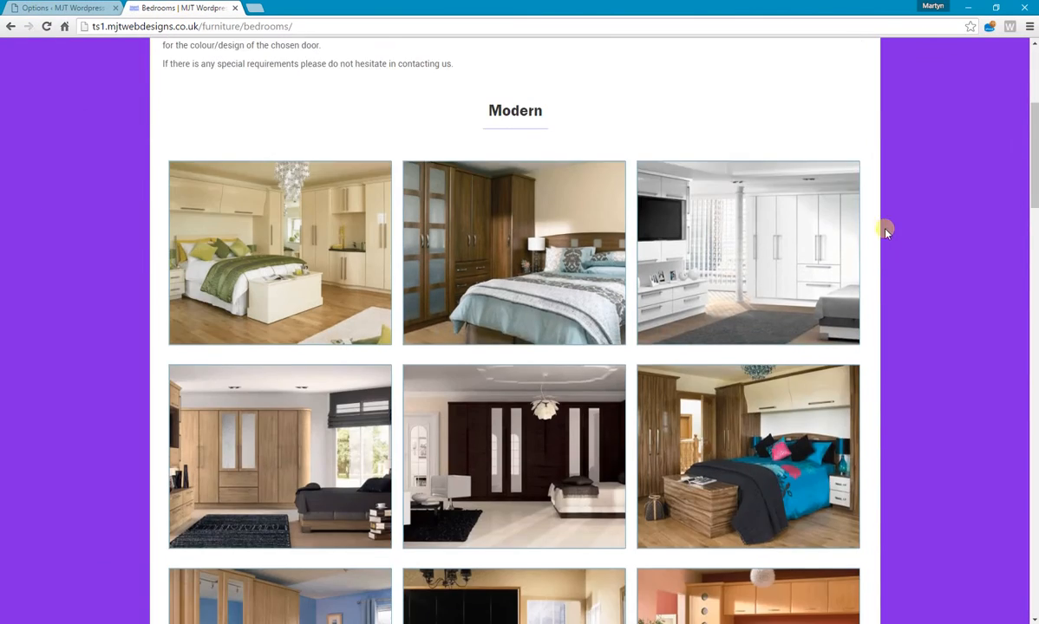
{"action": "scroll", "coordinate": [924, 247], "scroll_direction": "down", "scroll_amount": 10}
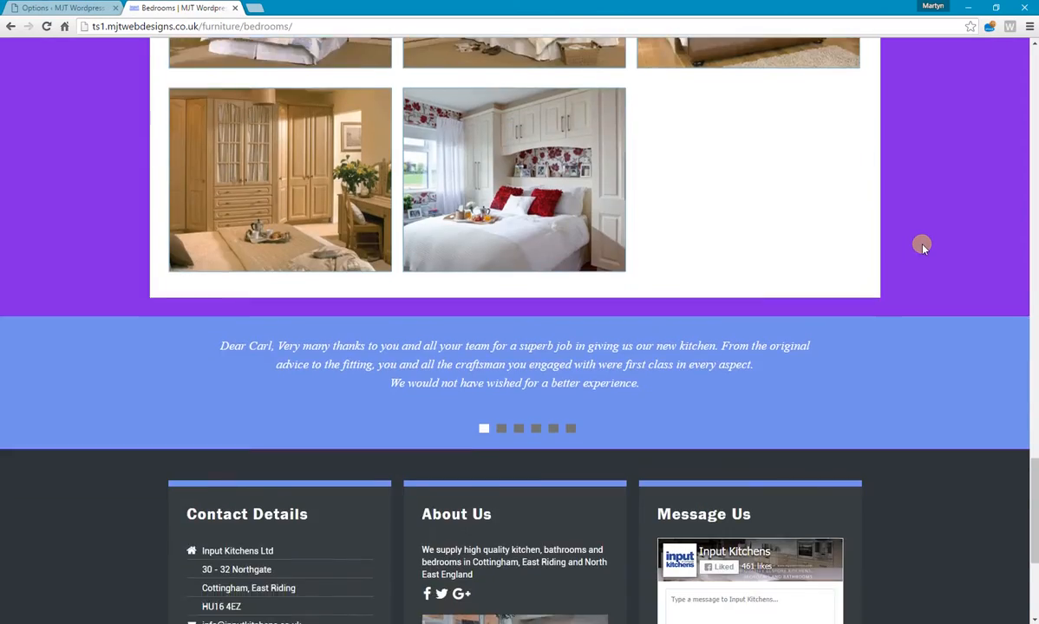
{"action": "scroll", "coordinate": [924, 248], "scroll_direction": "up", "scroll_amount": 15}
{"action": "scroll", "coordinate": [922, 243], "scroll_direction": "up", "scroll_amount": 10}
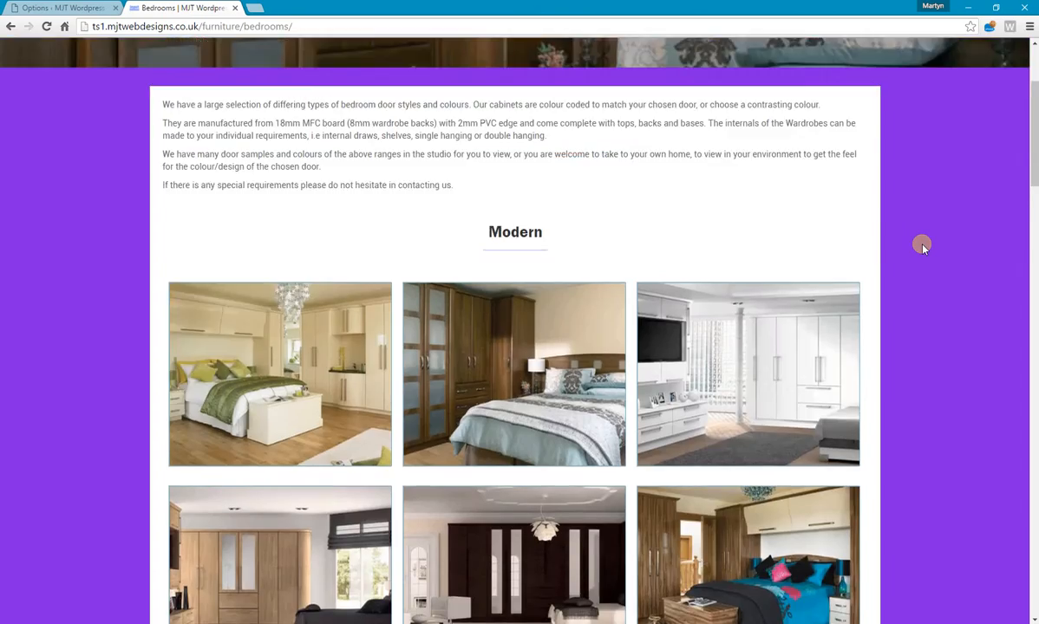
{"action": "left_click", "coordinate": [56, 7]}
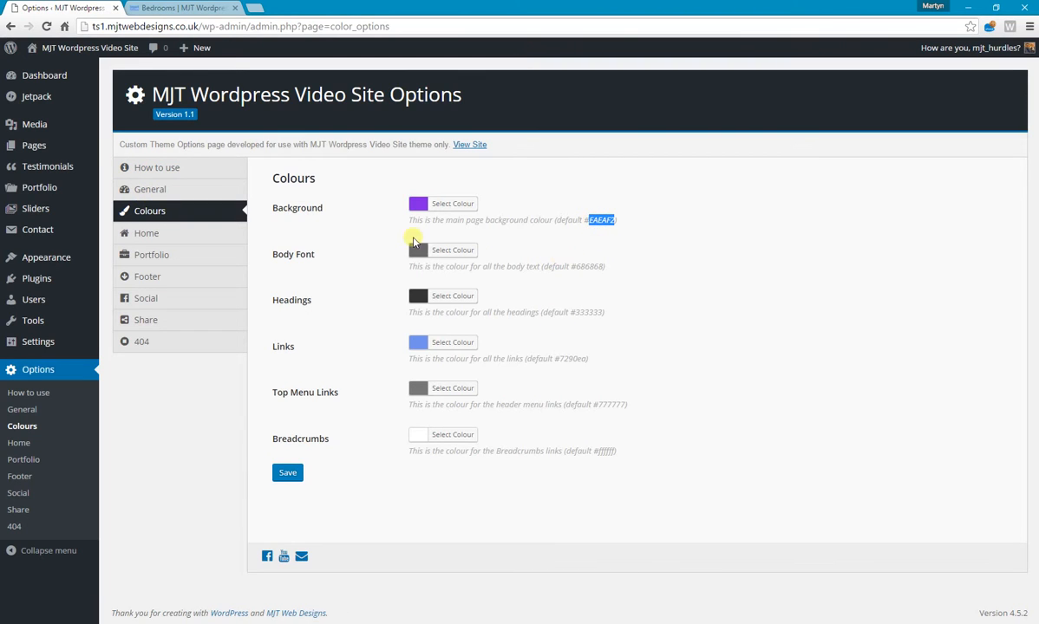
Restore the main page background colour to its default #EAEAF2 and save the Colours options.
{"action": "left_click", "coordinate": [450, 206]}
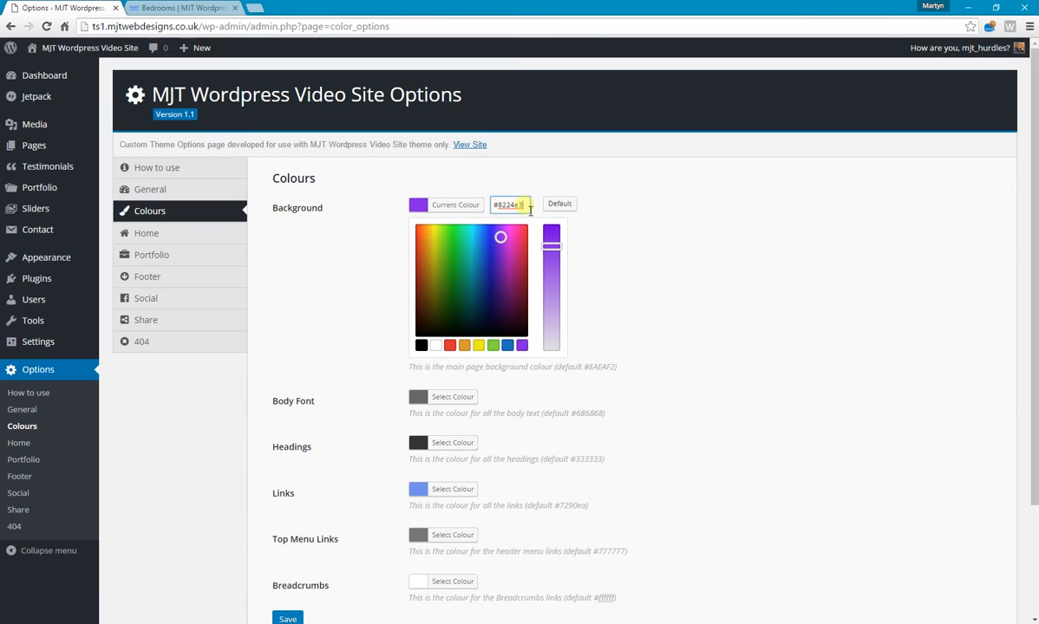
{"action": "type", "text": "EAEAF2"}
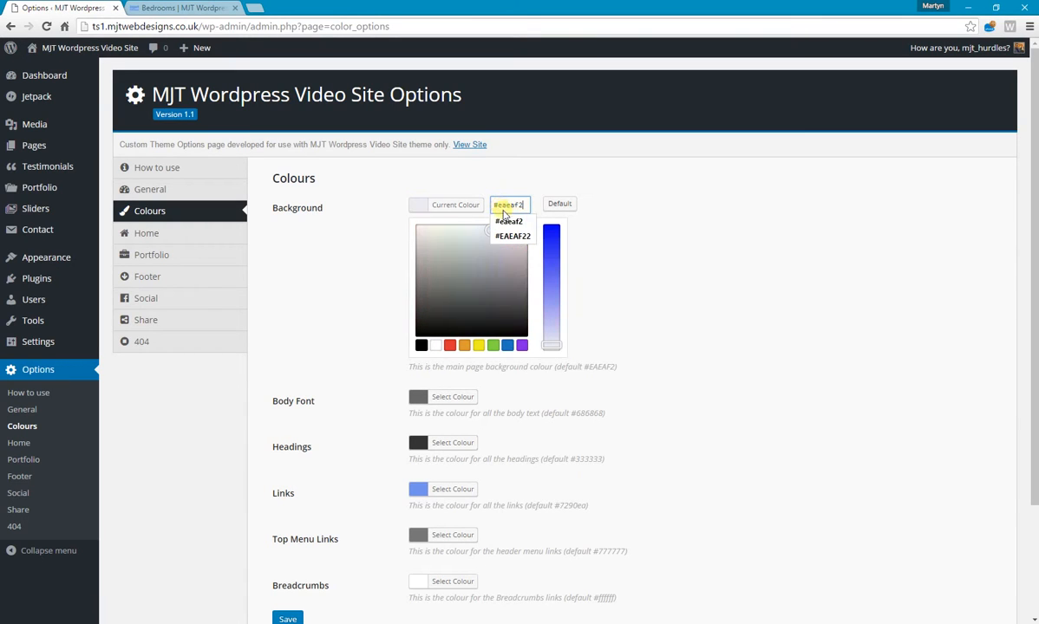
{"action": "left_click", "coordinate": [626, 200]}
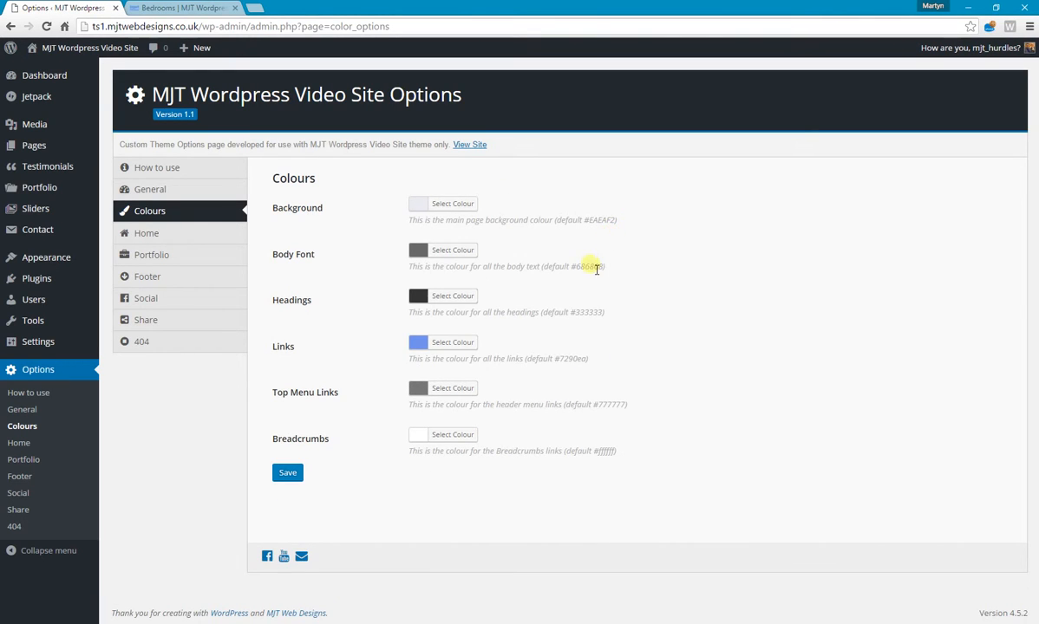
{"action": "left_click", "coordinate": [288, 473]}
Open the theme's Home options and examine the welcome title and tag line on the live home page.
{"action": "left_click", "coordinate": [150, 234]}
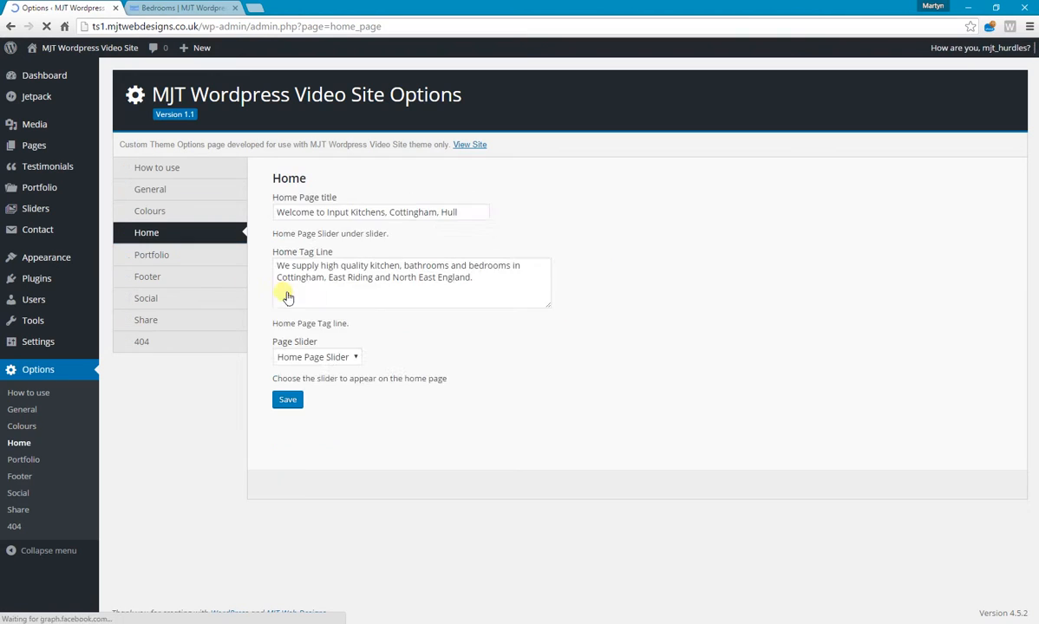
{"action": "left_click", "coordinate": [192, 11]}
{"action": "left_click", "coordinate": [250, 135]}
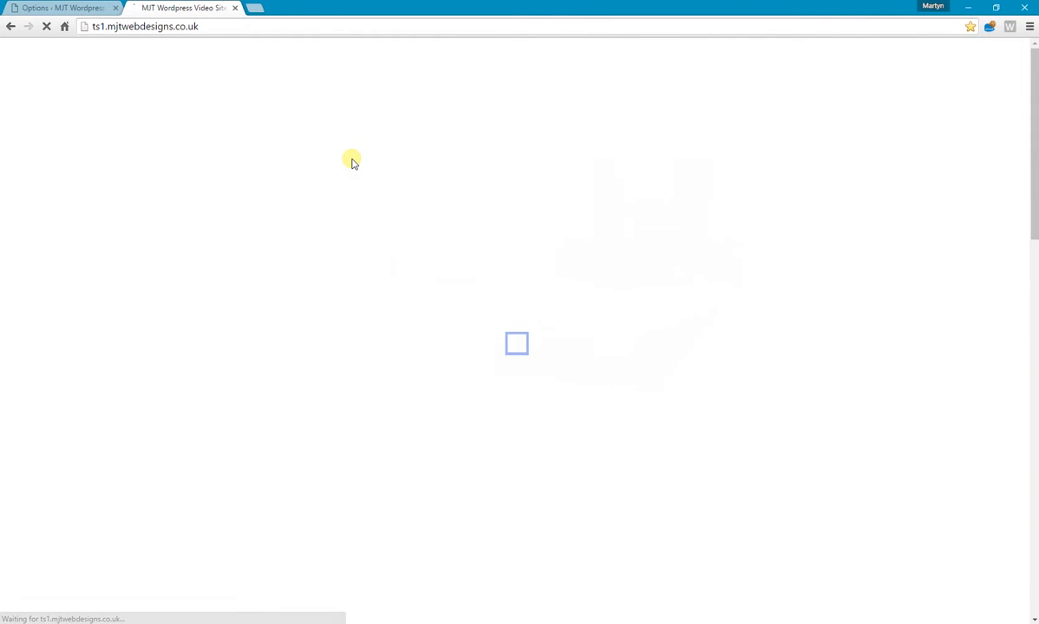
{"action": "scroll", "coordinate": [352, 162], "scroll_direction": "down", "scroll_amount": 2}
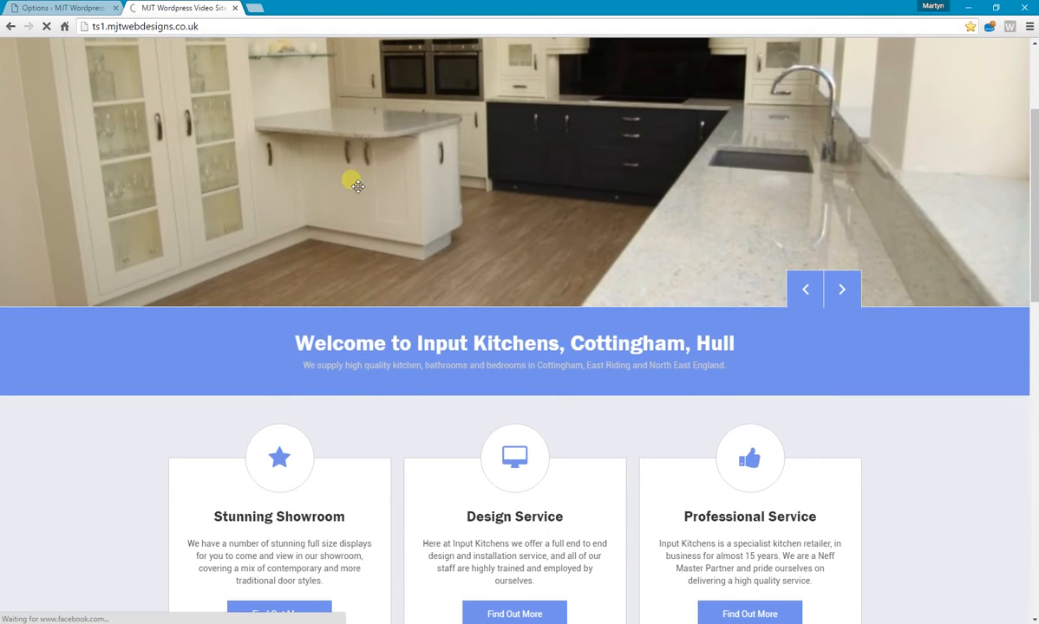
{"action": "left_click_drag", "start_coordinate": [297, 343], "coordinate": [562, 345]}
{"action": "left_click", "coordinate": [455, 371]}
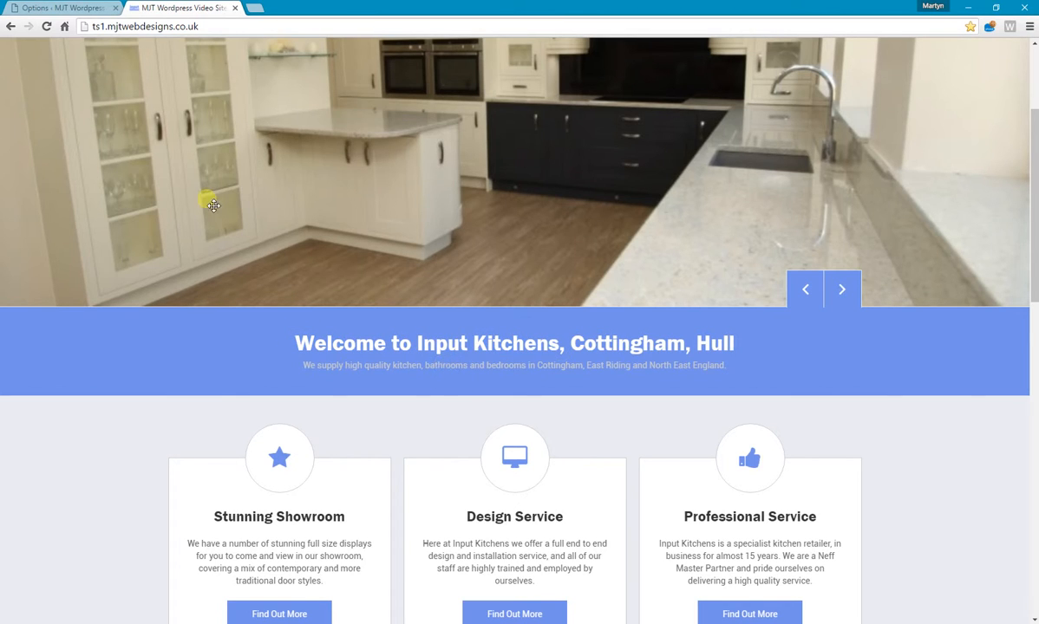
Return to the Home options and review the home page title, tag line and page slider choices.
{"action": "left_click", "coordinate": [45, 11]}
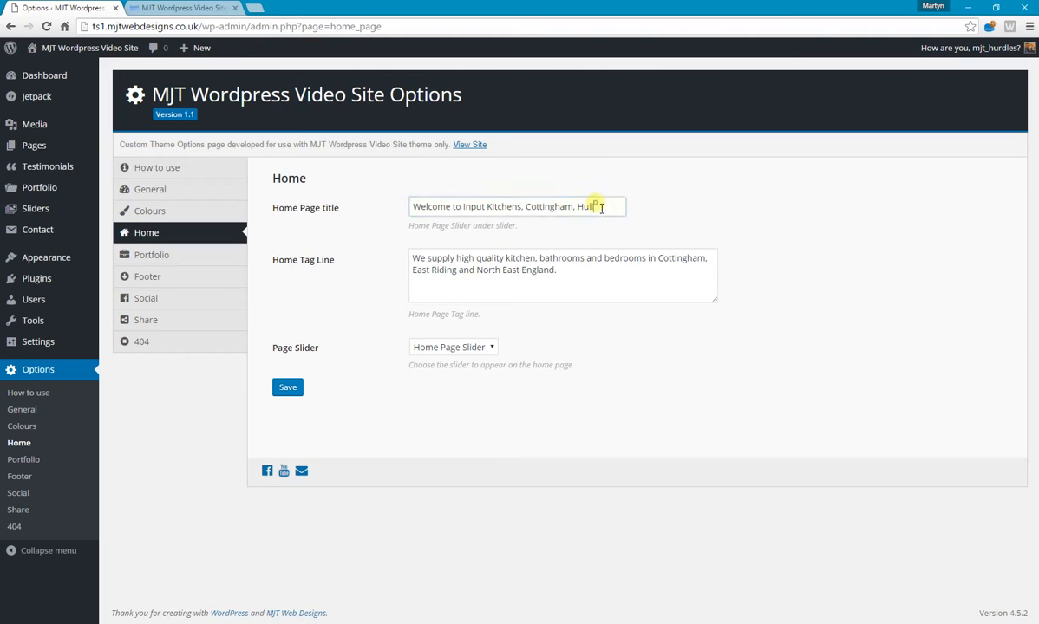
{"action": "left_click", "coordinate": [572, 271]}
{"action": "left_click", "coordinate": [603, 207]}
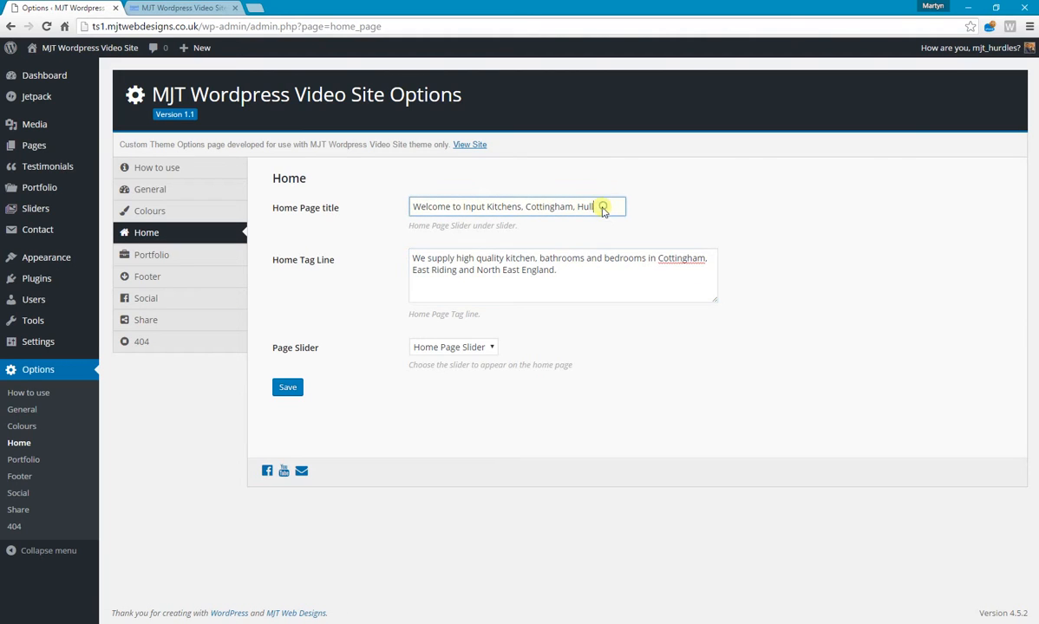
{"action": "left_click", "coordinate": [586, 279]}
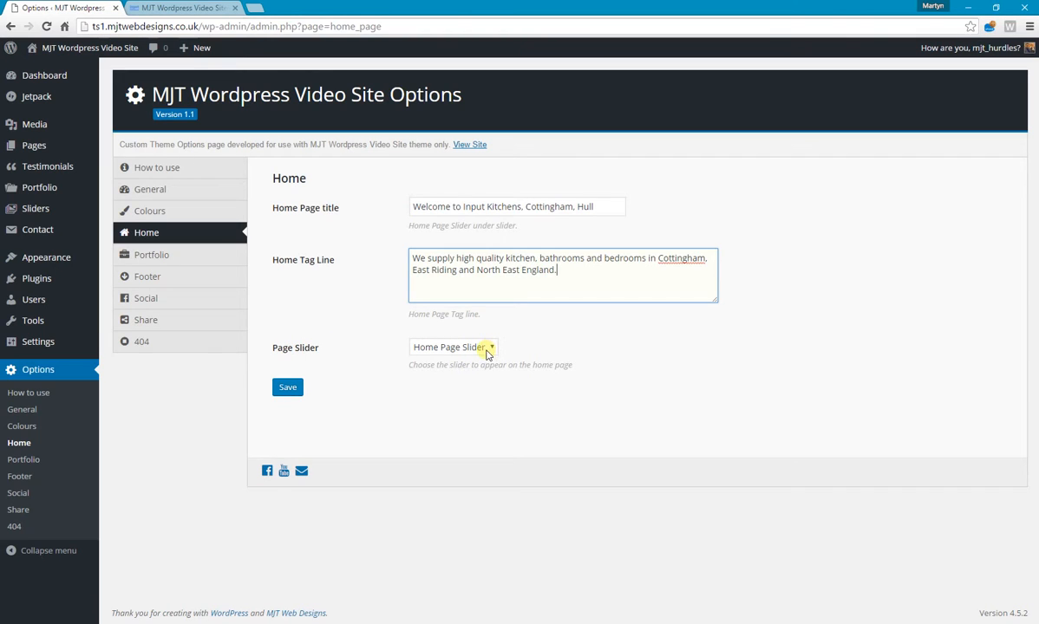
{"action": "mouse_move", "coordinate": [55, 211]}
{"action": "left_click", "coordinate": [477, 350]}
{"action": "left_click", "coordinate": [528, 346]}
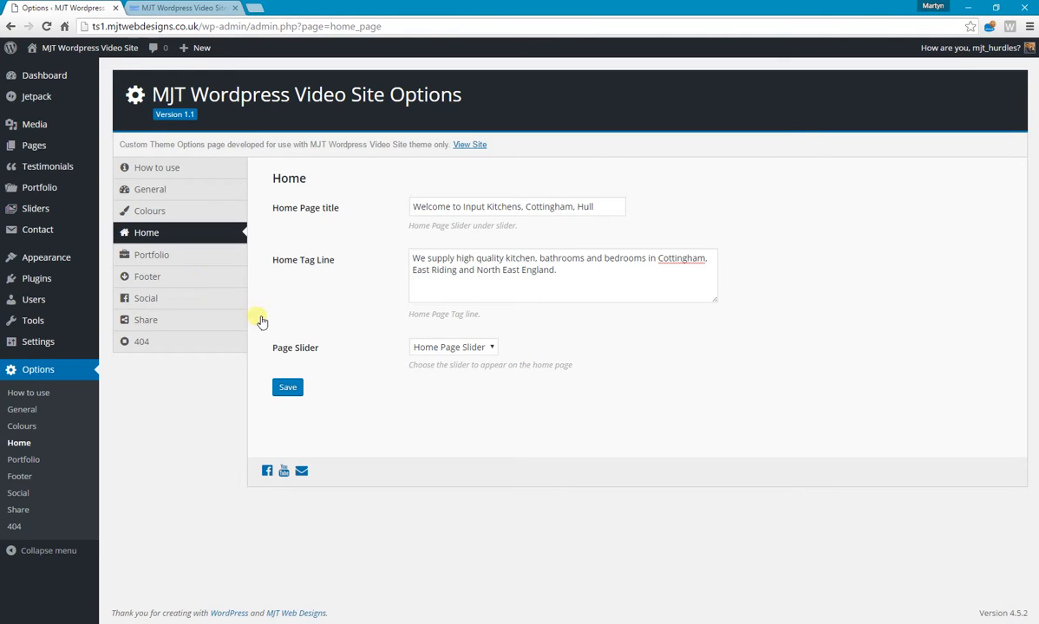
Open the theme's Portfolio options and view the Kitchens portfolio projects on the live site.
{"action": "left_click", "coordinate": [161, 255]}
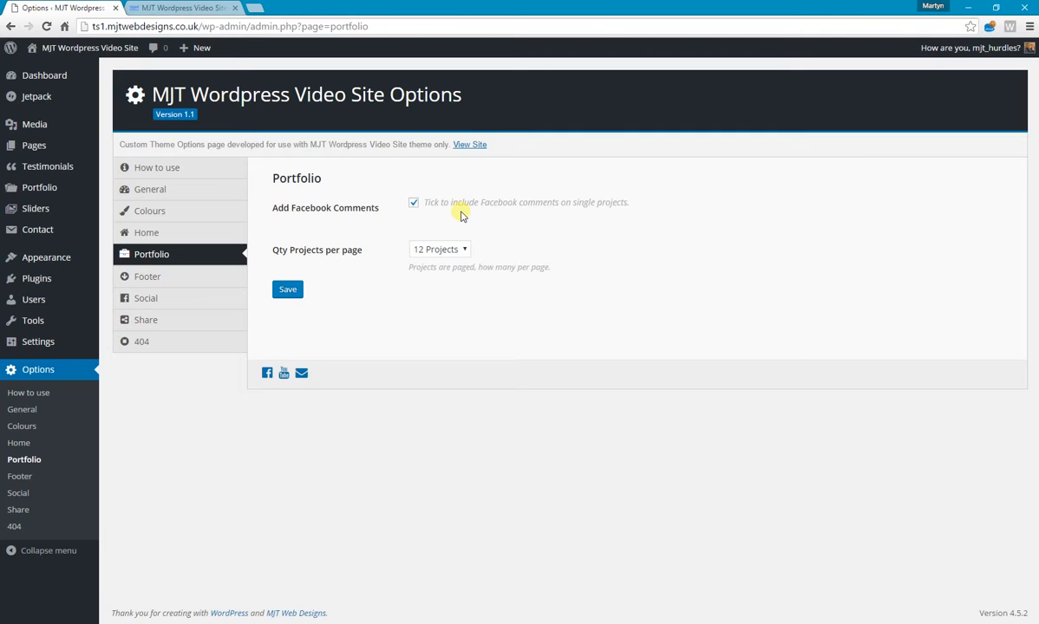
{"action": "left_click", "coordinate": [179, 8]}
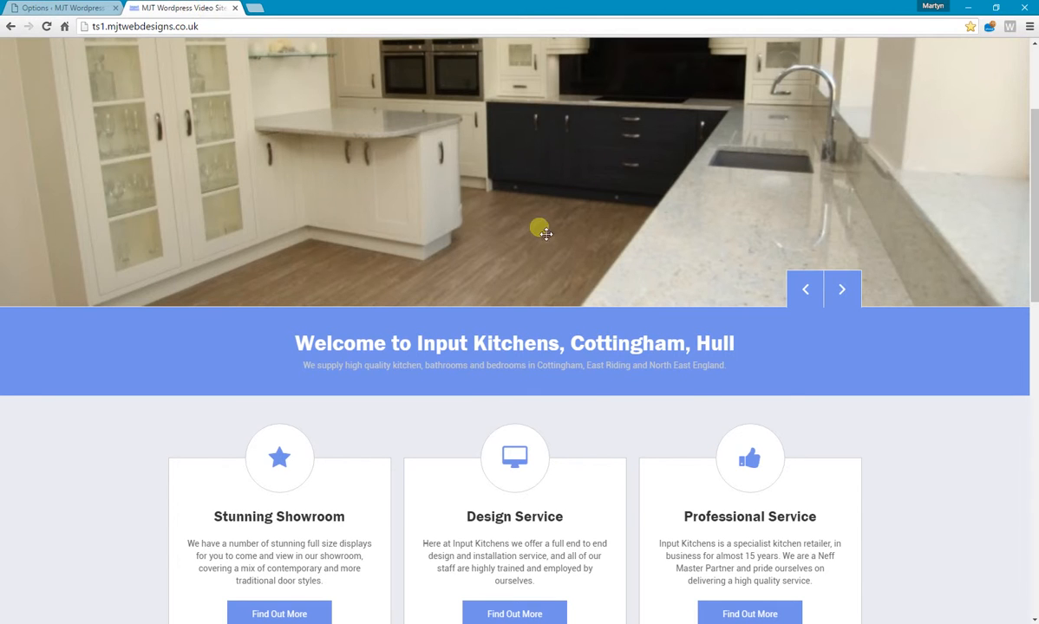
{"action": "scroll", "coordinate": [546, 234], "scroll_direction": "up", "scroll_amount": 3}
{"action": "mouse_move", "coordinate": [743, 112]}
{"action": "left_click", "coordinate": [745, 177]}
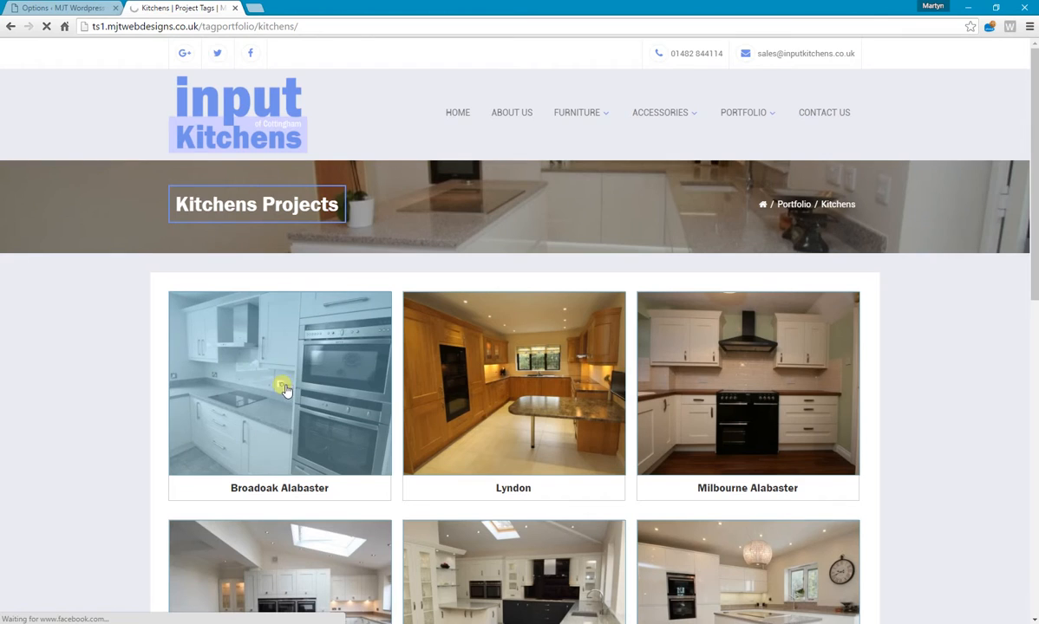
Open the Broadoak Alabaster project on the live site and examine its Facebook comments section.
{"action": "left_click", "coordinate": [294, 399]}
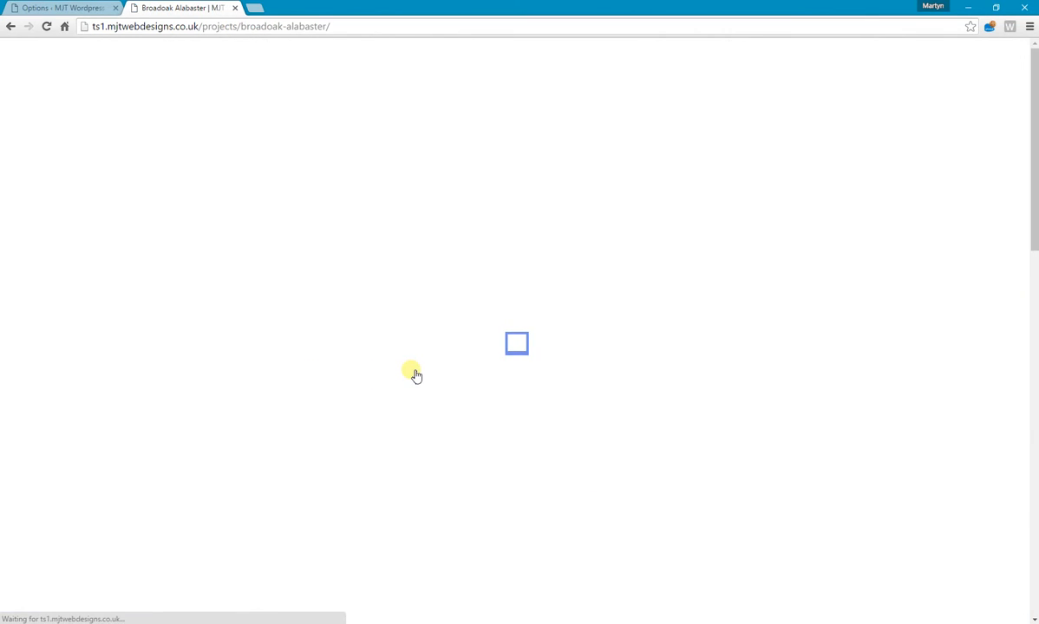
{"action": "scroll", "coordinate": [415, 375], "scroll_direction": "down", "scroll_amount": 2}
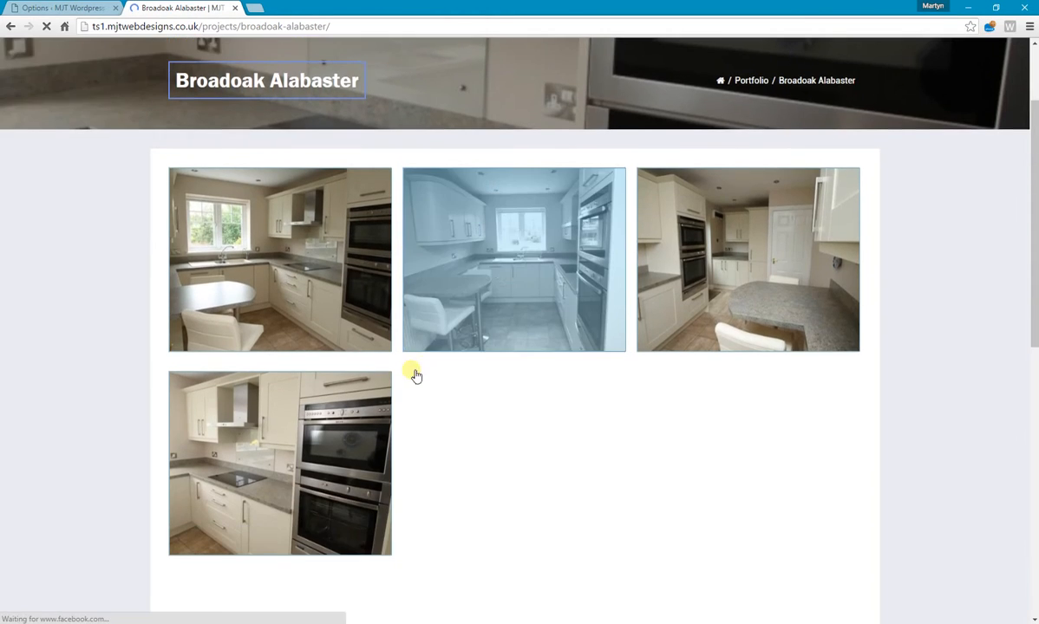
{"action": "scroll", "coordinate": [416, 375], "scroll_direction": "down", "scroll_amount": 3}
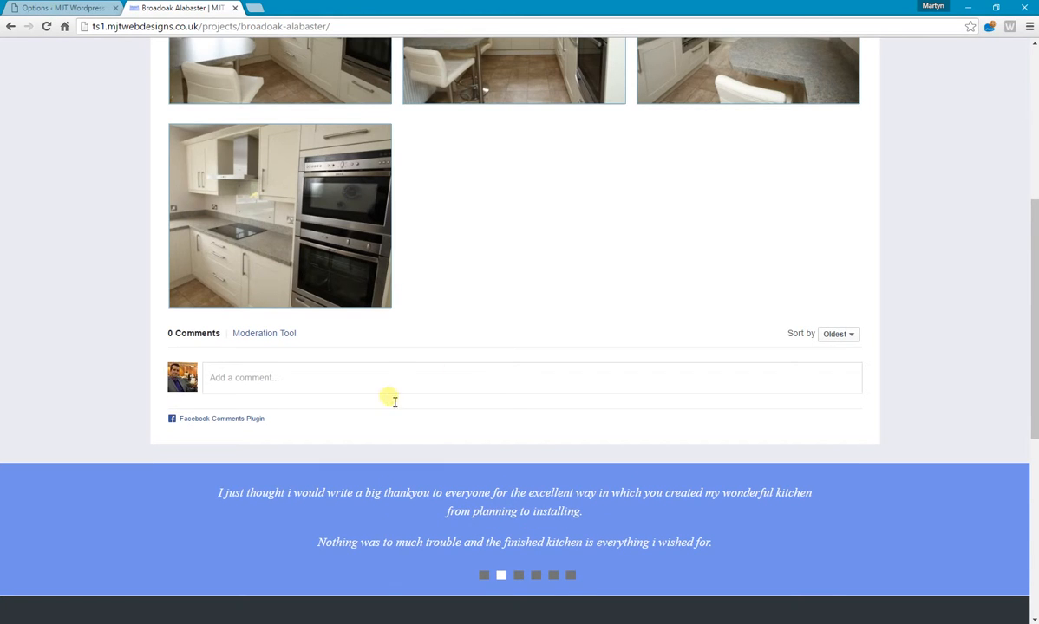
{"action": "left_click", "coordinate": [383, 376]}
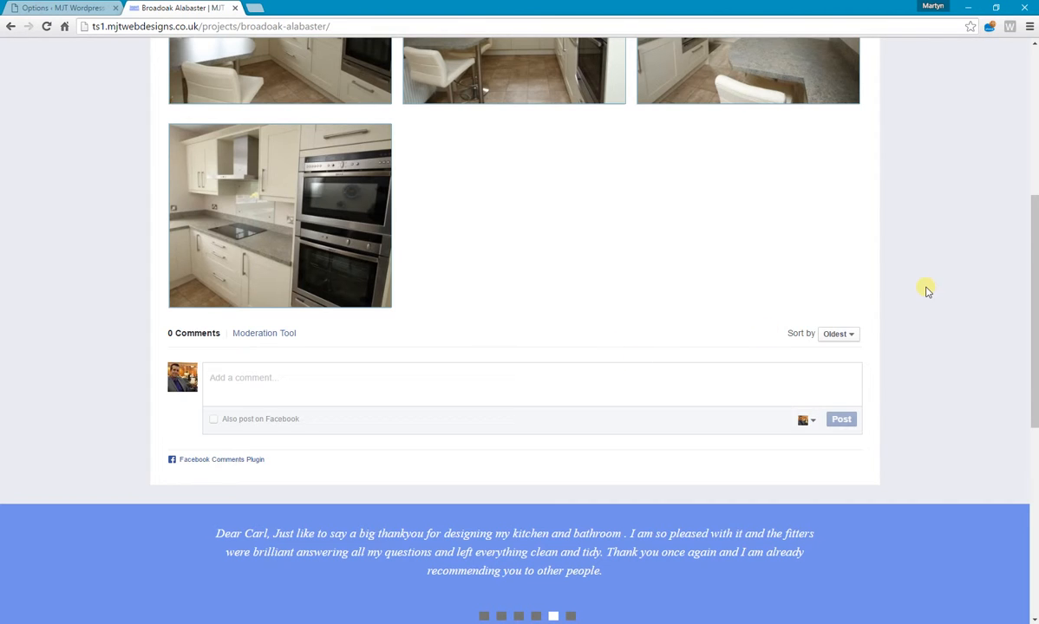
{"action": "scroll", "coordinate": [925, 289], "scroll_direction": "up", "scroll_amount": 4}
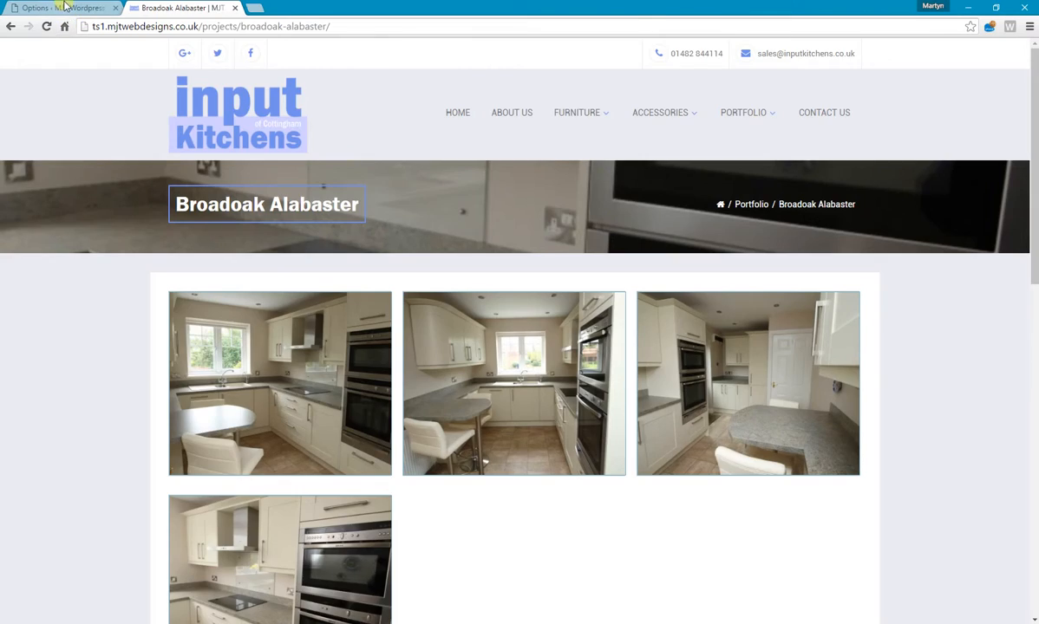
Return to the theme options, open the Footer section and compare its copyright text with the live site's footer.
{"action": "left_click", "coordinate": [59, 8]}
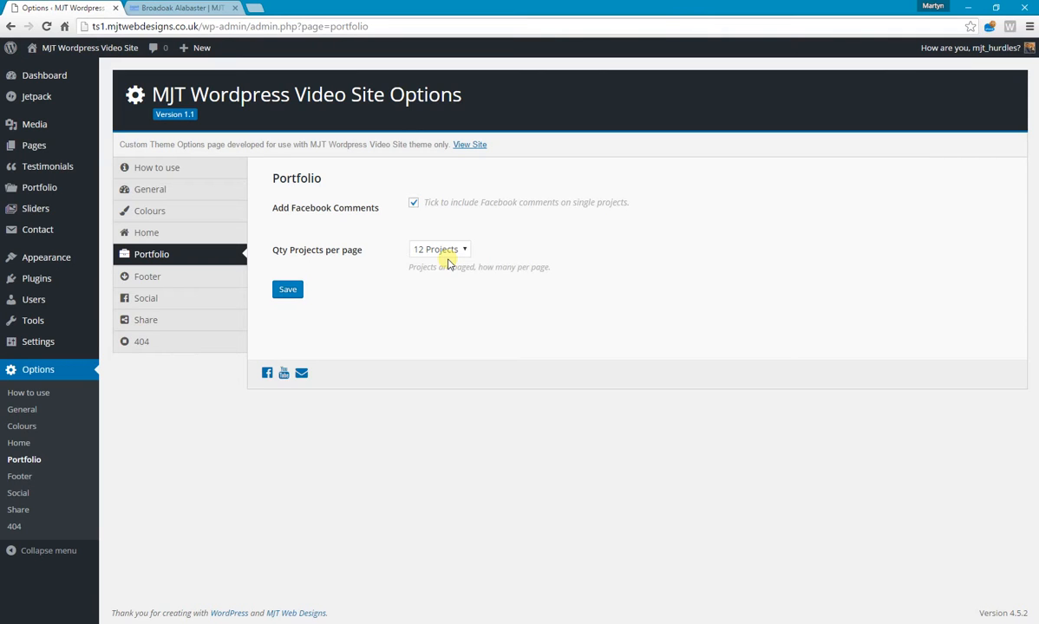
{"action": "left_click", "coordinate": [161, 277]}
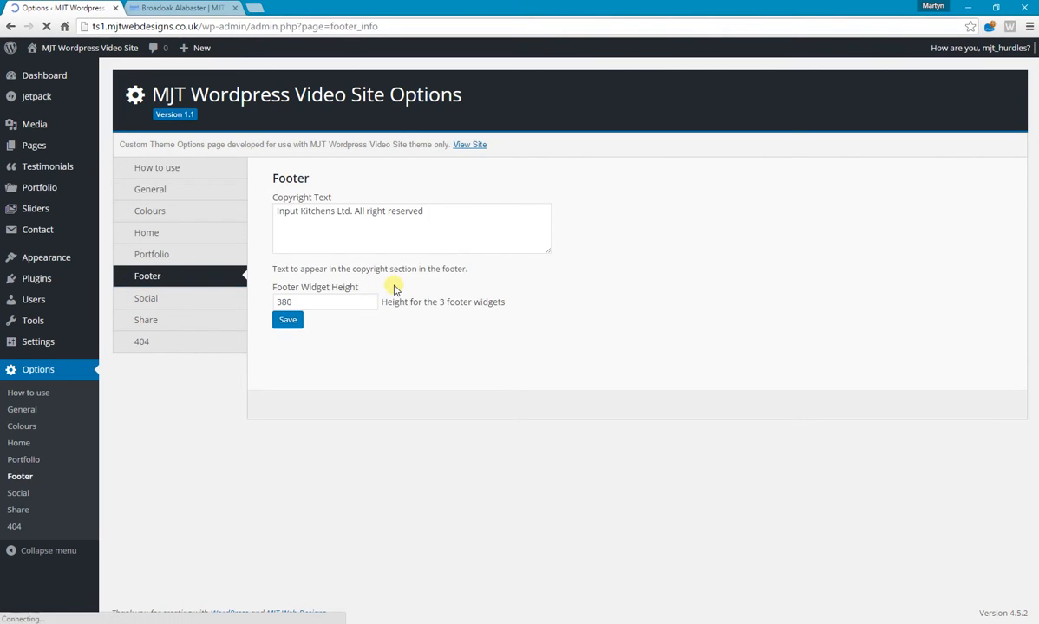
{"action": "left_click", "coordinate": [547, 206]}
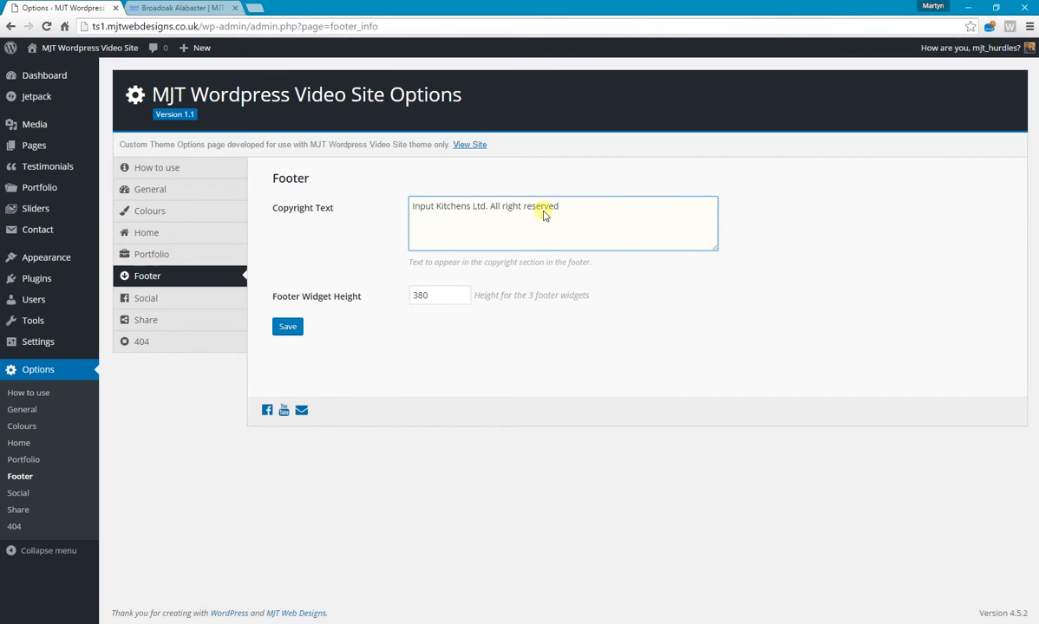
{"action": "left_click", "coordinate": [183, 8]}
{"action": "scroll", "coordinate": [134, 318], "scroll_direction": "down", "scroll_amount": 15}
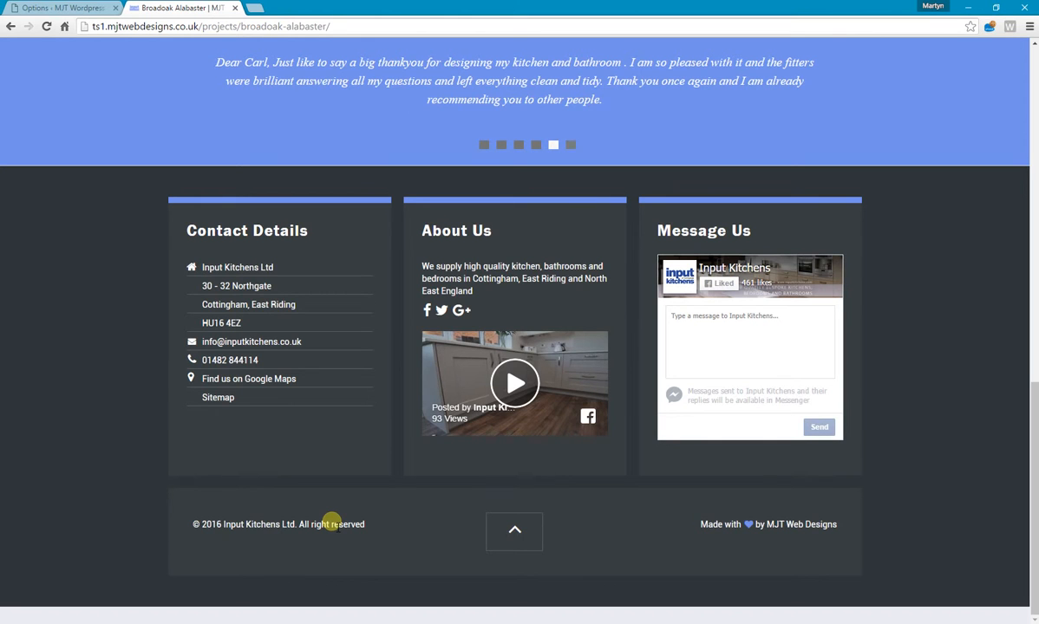
{"action": "left_click", "coordinate": [67, 10]}
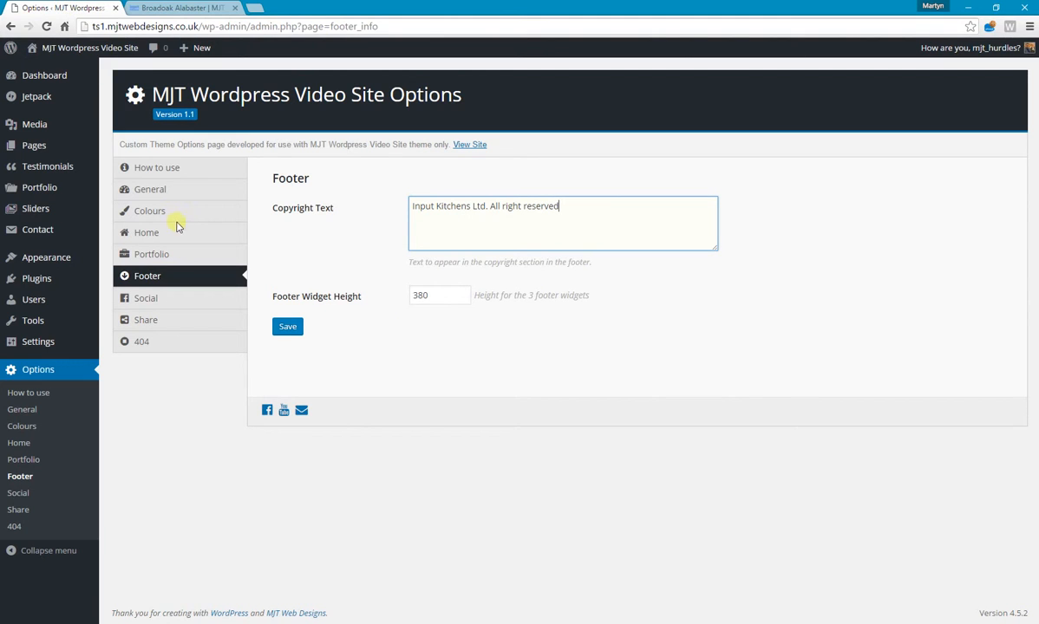
Check the Footer Widget Height option against the three footer widgets on the live site.
{"action": "left_click", "coordinate": [437, 298]}
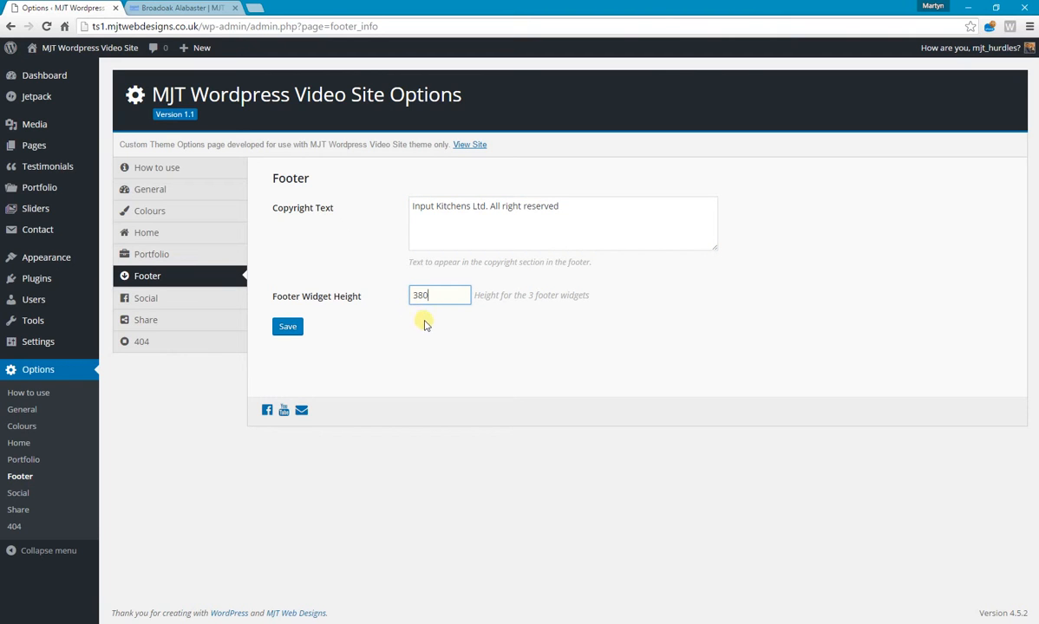
{"action": "left_click", "coordinate": [173, 9]}
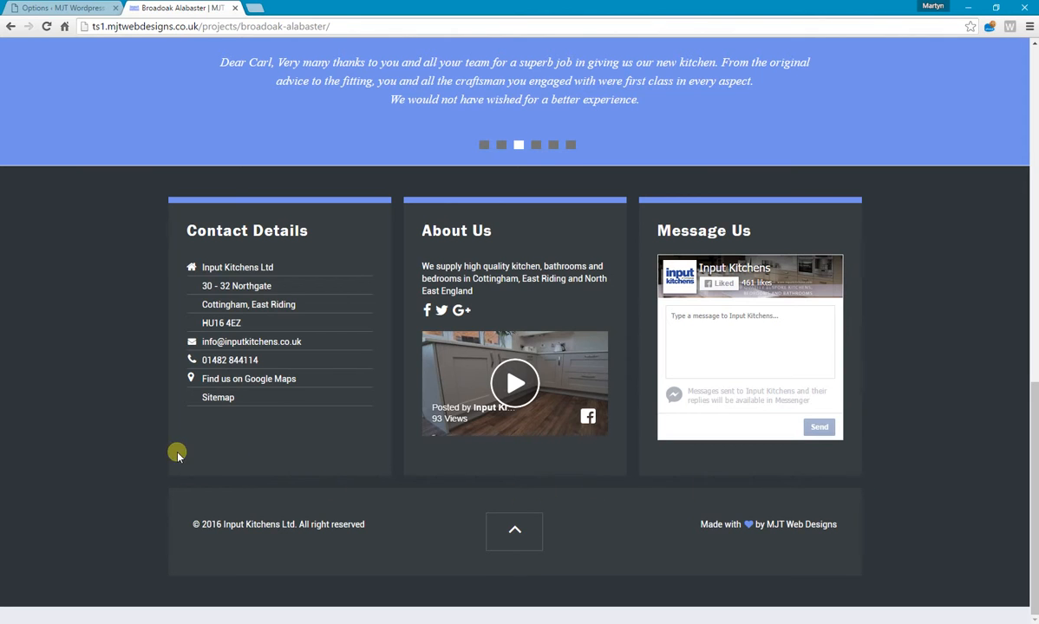
{"action": "left_click", "coordinate": [58, 6]}
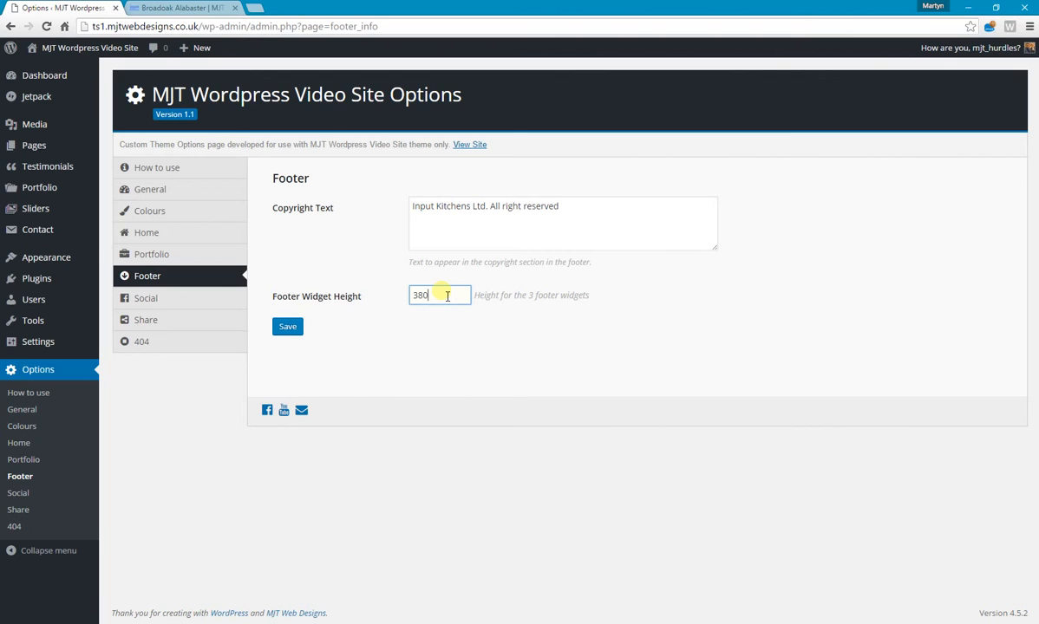
Open the theme's Social options and compare the contact email and phone number fields with the live site's header.
{"action": "left_click", "coordinate": [147, 301]}
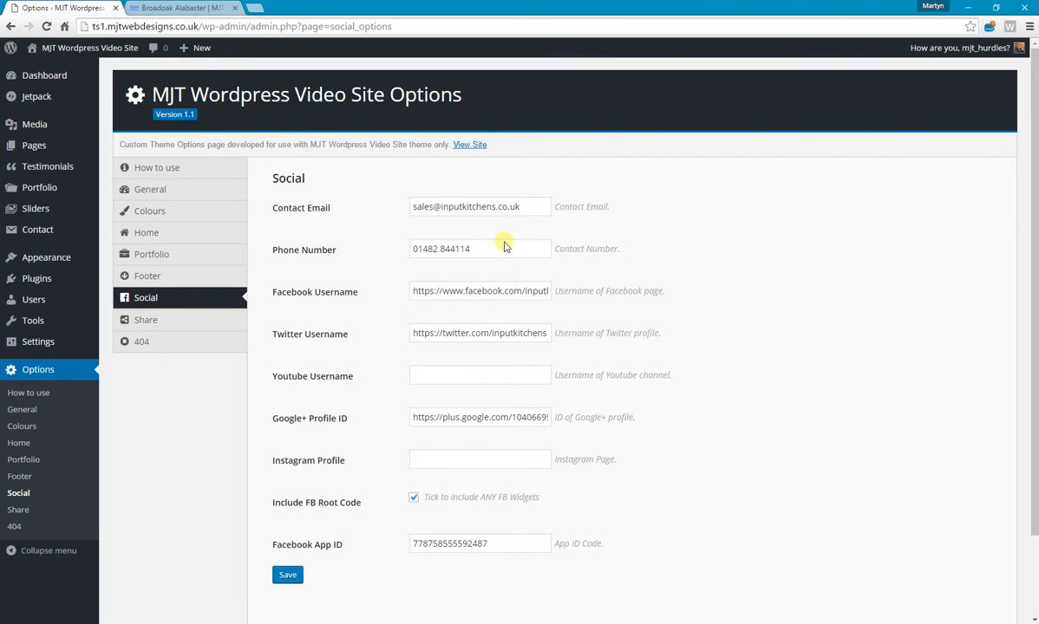
{"action": "left_click", "coordinate": [184, 7]}
{"action": "scroll", "coordinate": [216, 91], "scroll_direction": "up", "scroll_amount": 15}
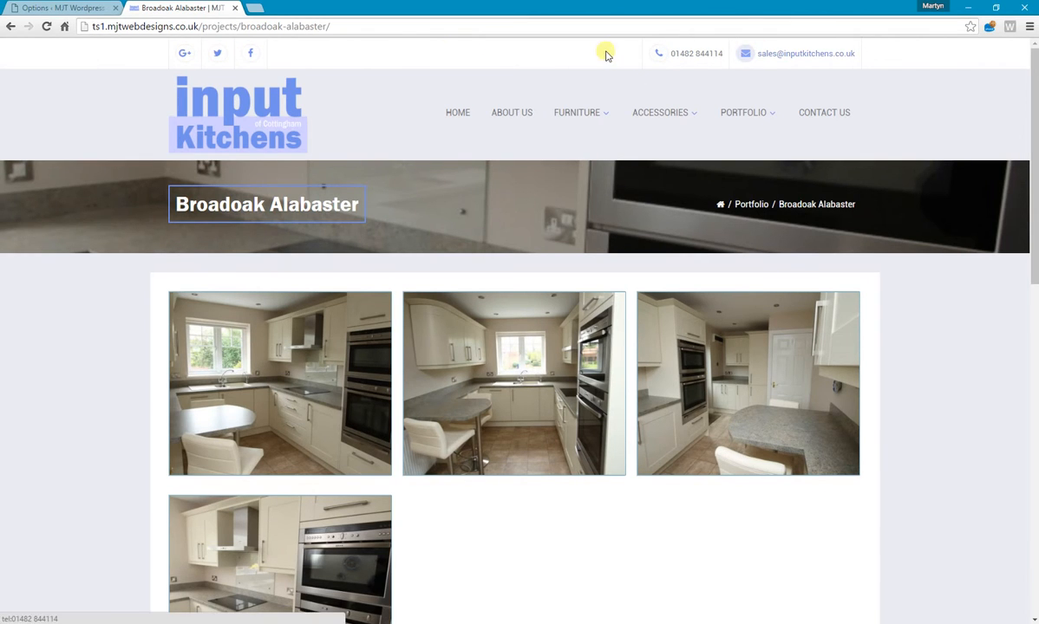
{"action": "left_click", "coordinate": [74, 10]}
{"action": "left_click", "coordinate": [520, 206]}
{"action": "left_click_drag", "start_coordinate": [509, 250], "coordinate": [417, 249]}
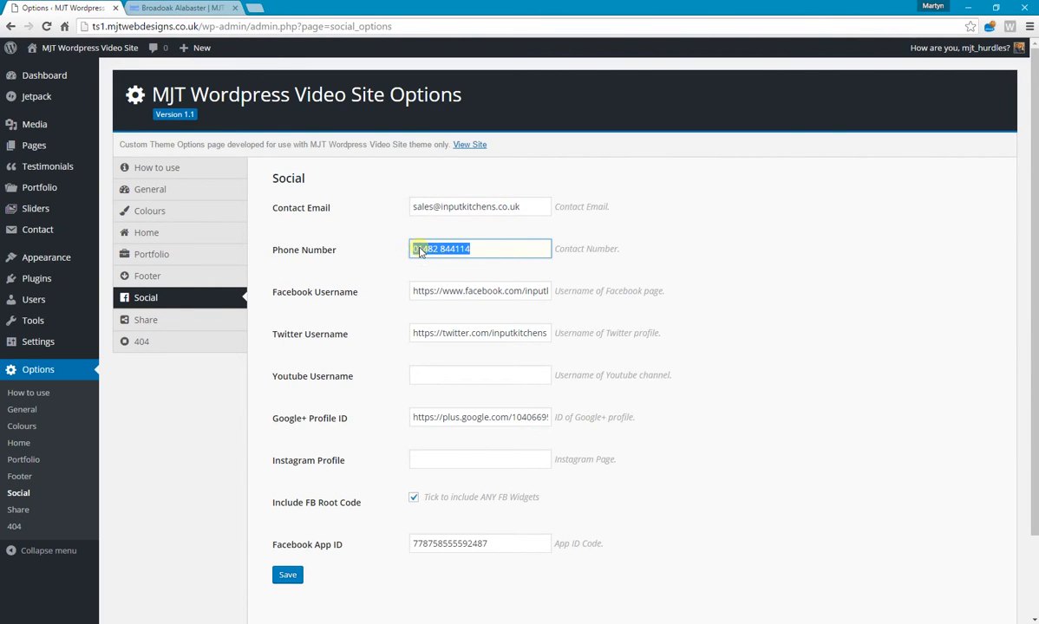
{"action": "left_click_drag", "start_coordinate": [529, 207], "coordinate": [414, 212]}
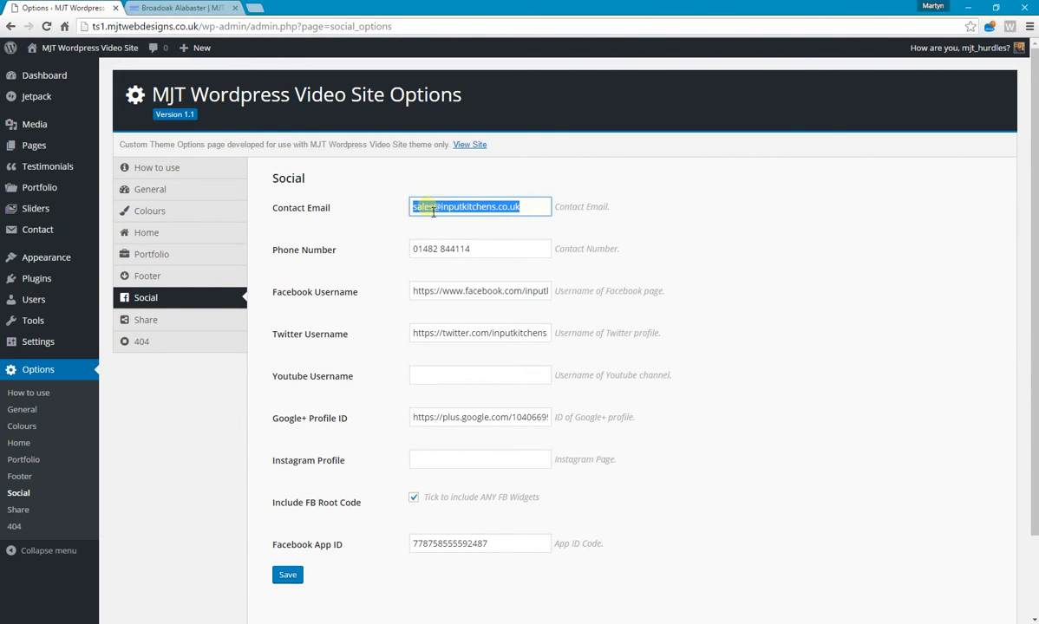
{"action": "left_click", "coordinate": [436, 208]}
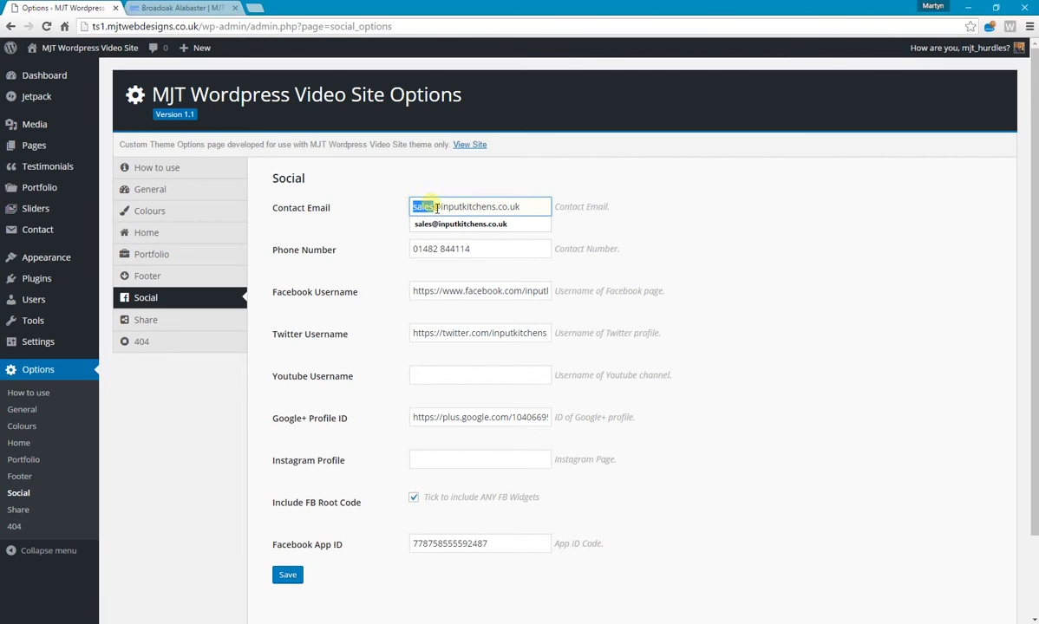
Review the Facebook and YouTube username fields and enter # as the Instagram profile.
{"action": "left_click", "coordinate": [517, 291]}
{"action": "scroll", "coordinate": [520, 295], "scroll_direction": "down", "scroll_amount": 1}
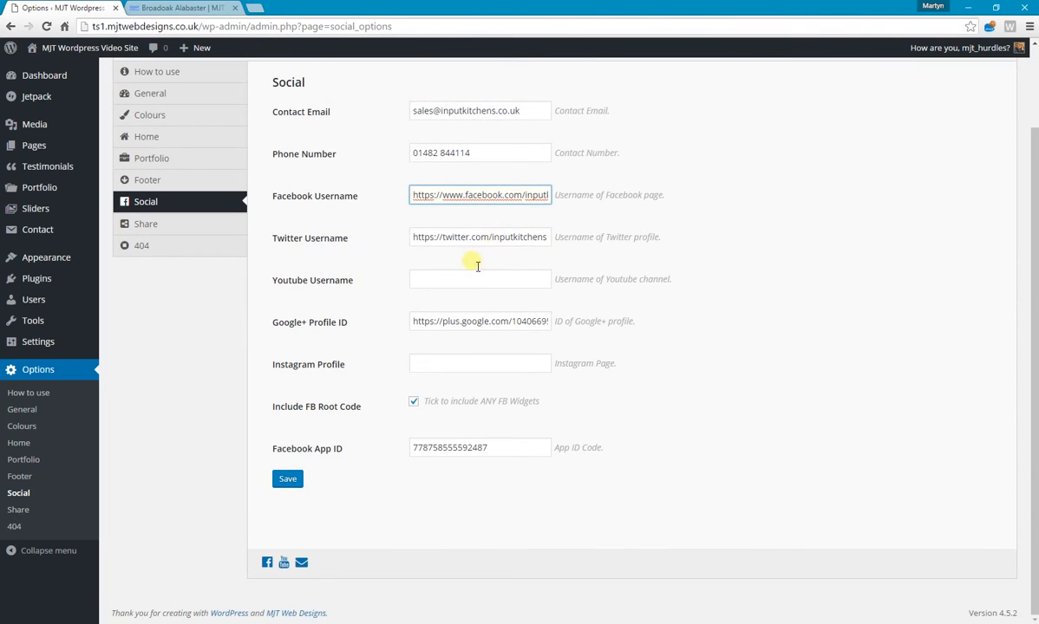
{"action": "left_click", "coordinate": [447, 280]}
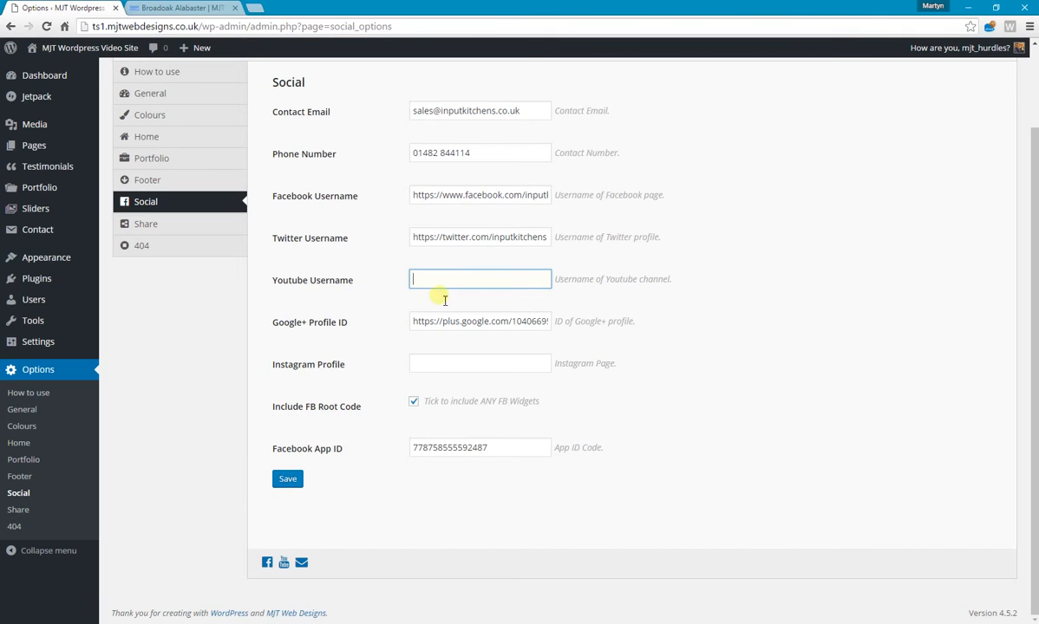
{"action": "left_click", "coordinate": [439, 365]}
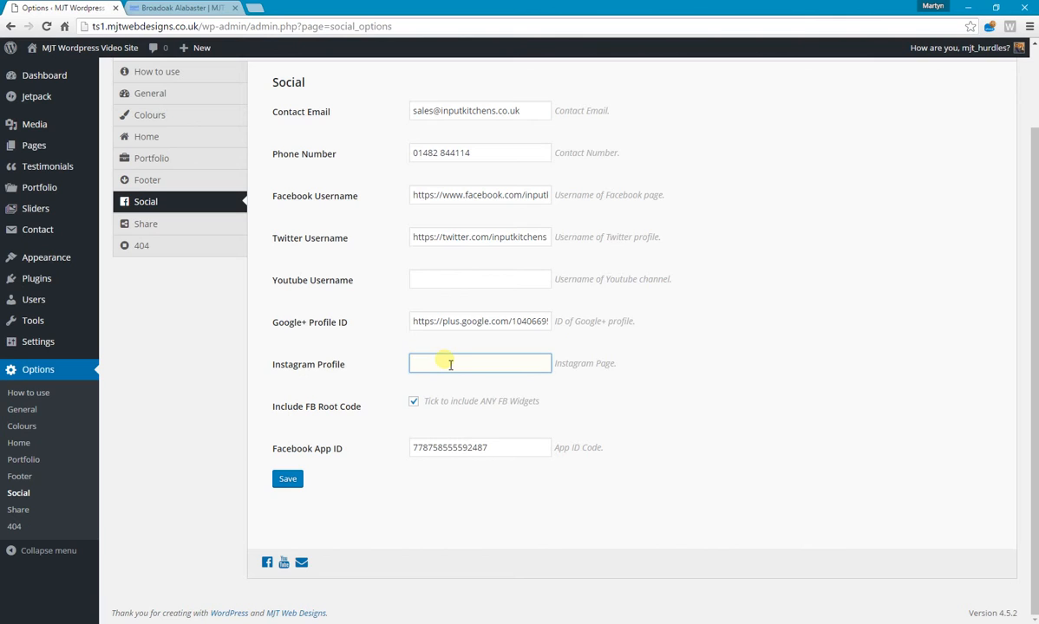
{"action": "type", "text": "#"}
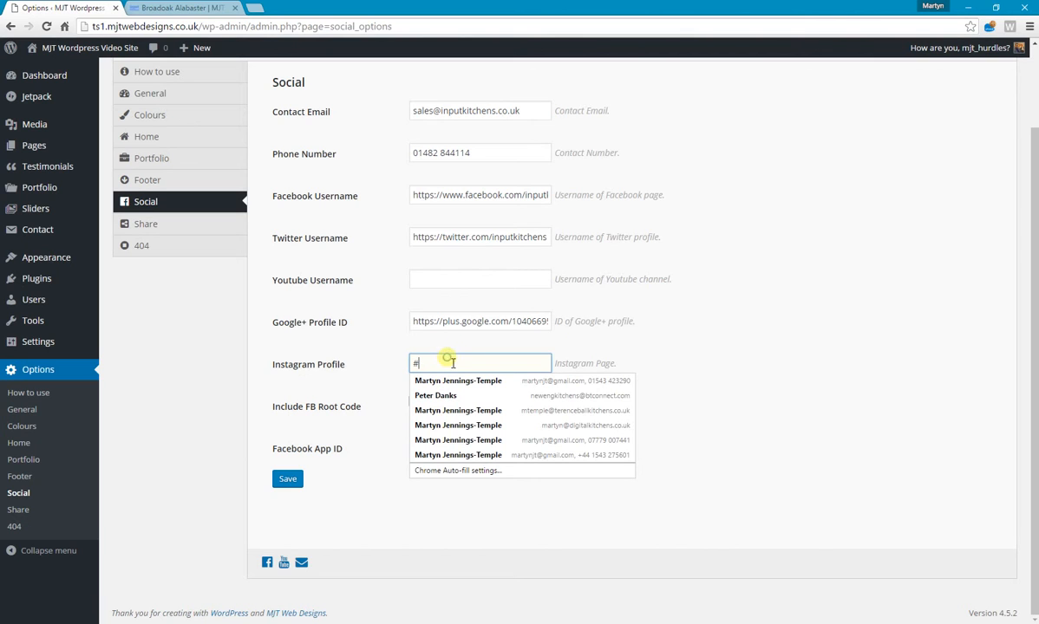
{"action": "left_click", "coordinate": [802, 345]}
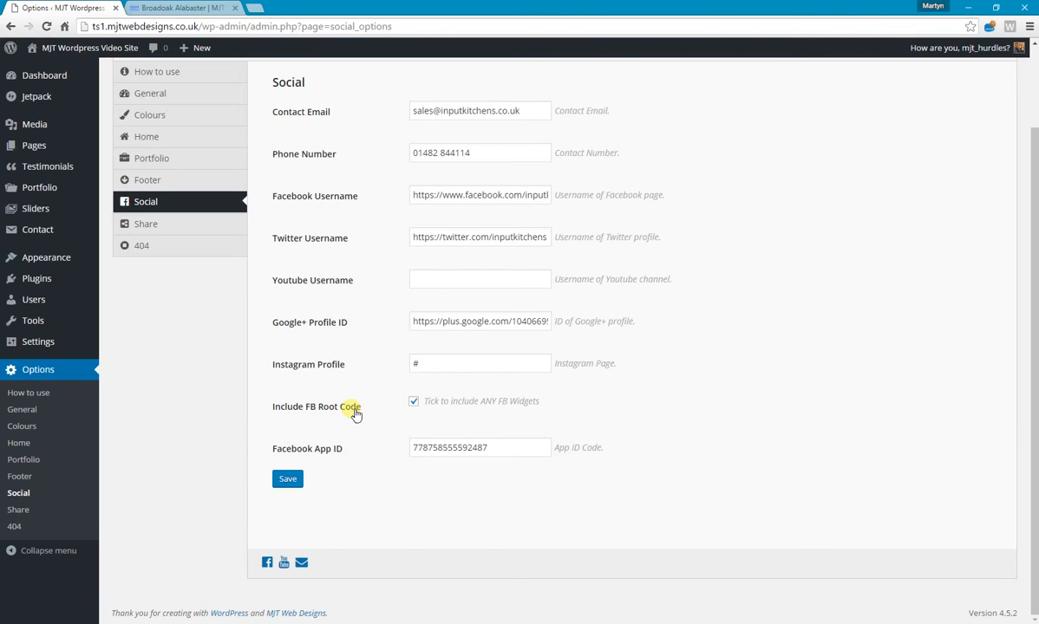
Examine the Facebook App ID field and the Facebook widgets and comments on the live Broadoak Alabaster page.
{"action": "double_click", "coordinate": [495, 451]}
{"action": "left_click", "coordinate": [500, 450]}
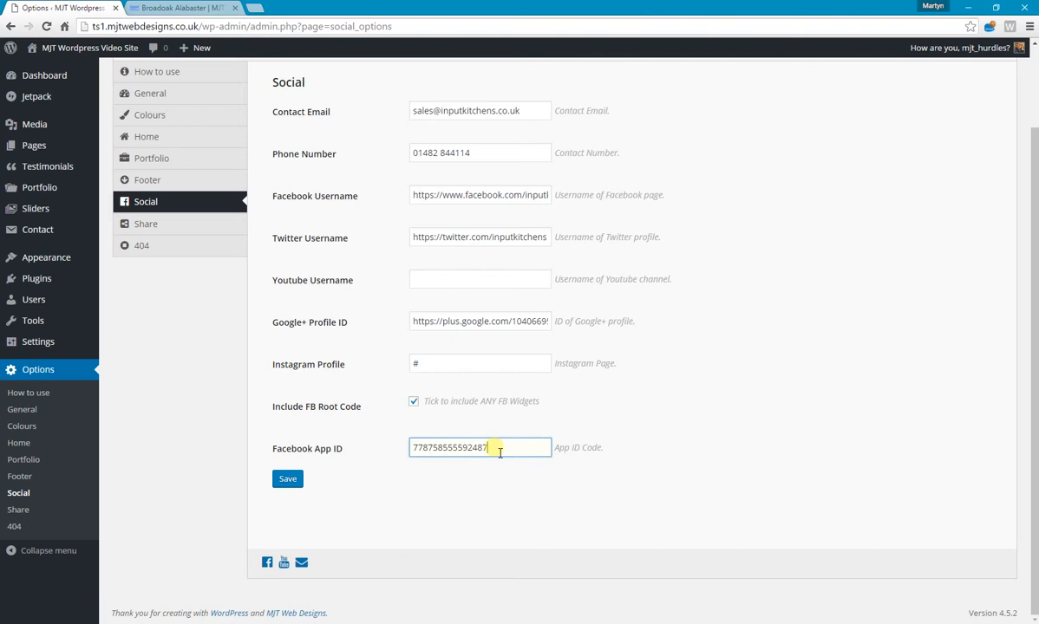
{"action": "left_click", "coordinate": [182, 8]}
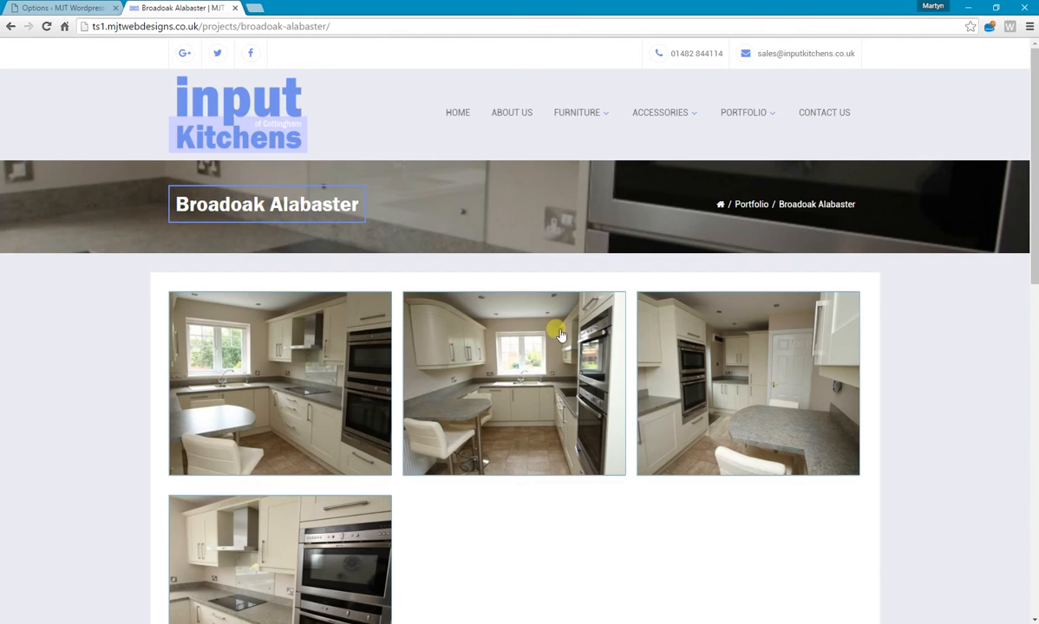
{"action": "scroll", "coordinate": [559, 334], "scroll_direction": "down", "scroll_amount": 15}
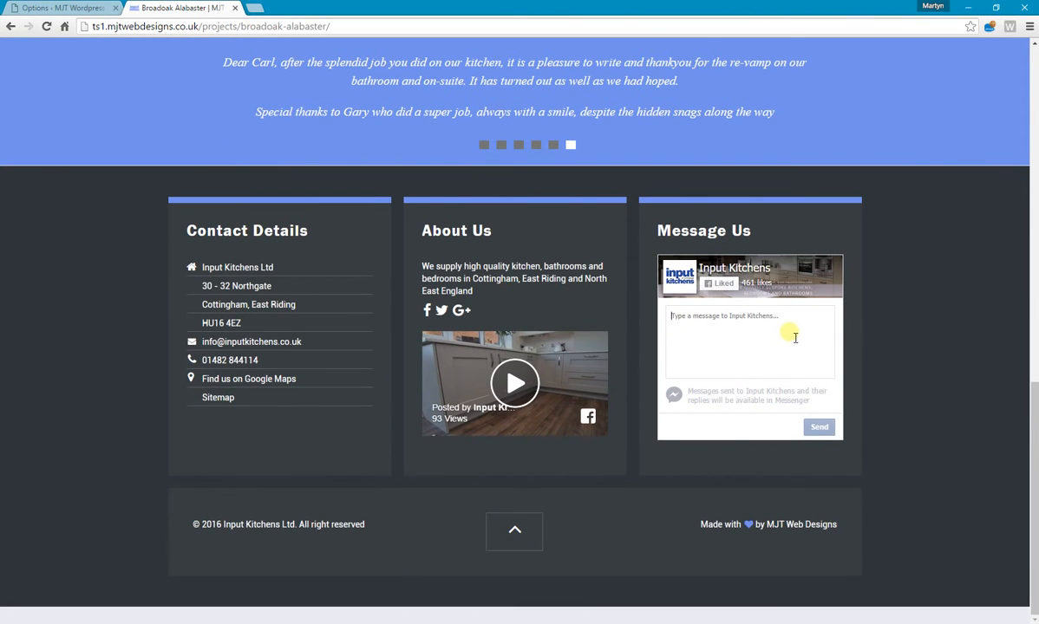
{"action": "scroll", "coordinate": [534, 302], "scroll_direction": "up", "scroll_amount": 10}
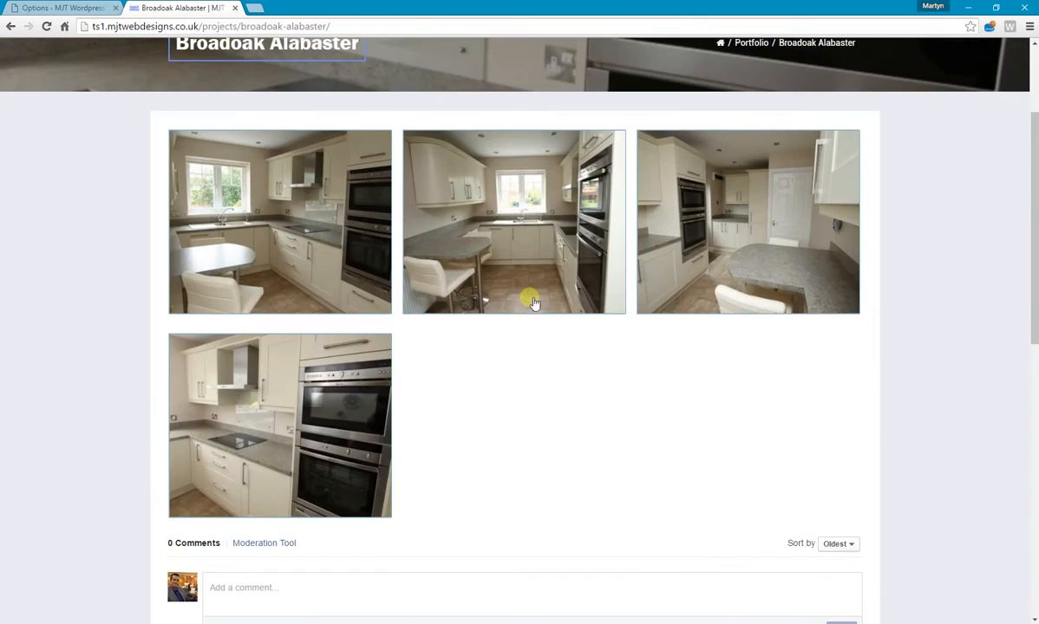
{"action": "scroll", "coordinate": [534, 303], "scroll_direction": "up", "scroll_amount": 3}
{"action": "left_click", "coordinate": [74, 8]}
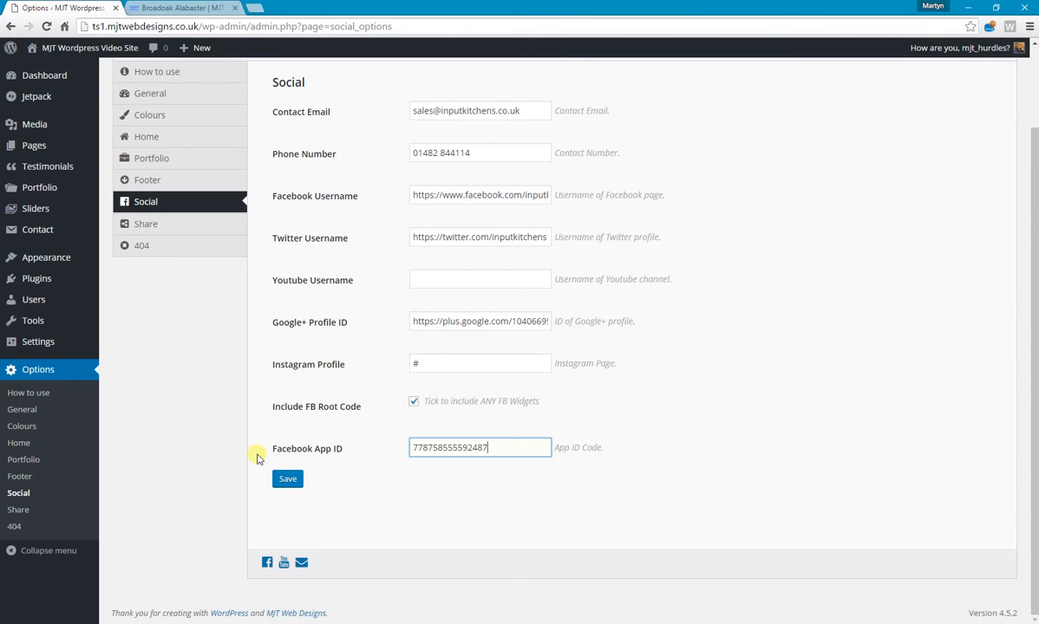
Save the Social options and reload the live project page to check the header's social icons.
{"action": "left_click", "coordinate": [287, 479]}
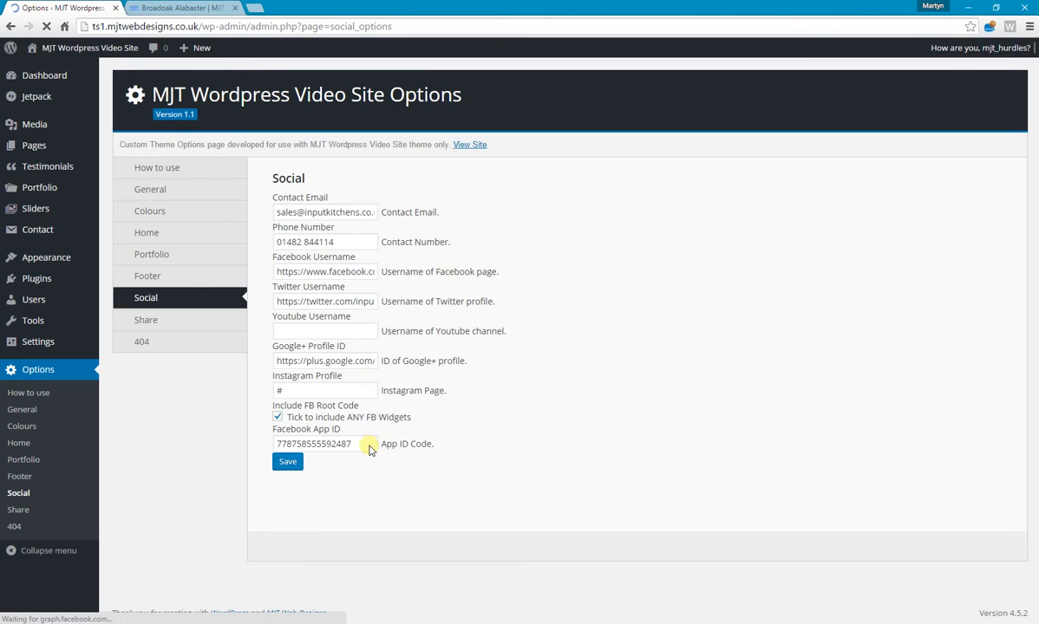
{"action": "left_click", "coordinate": [420, 460]}
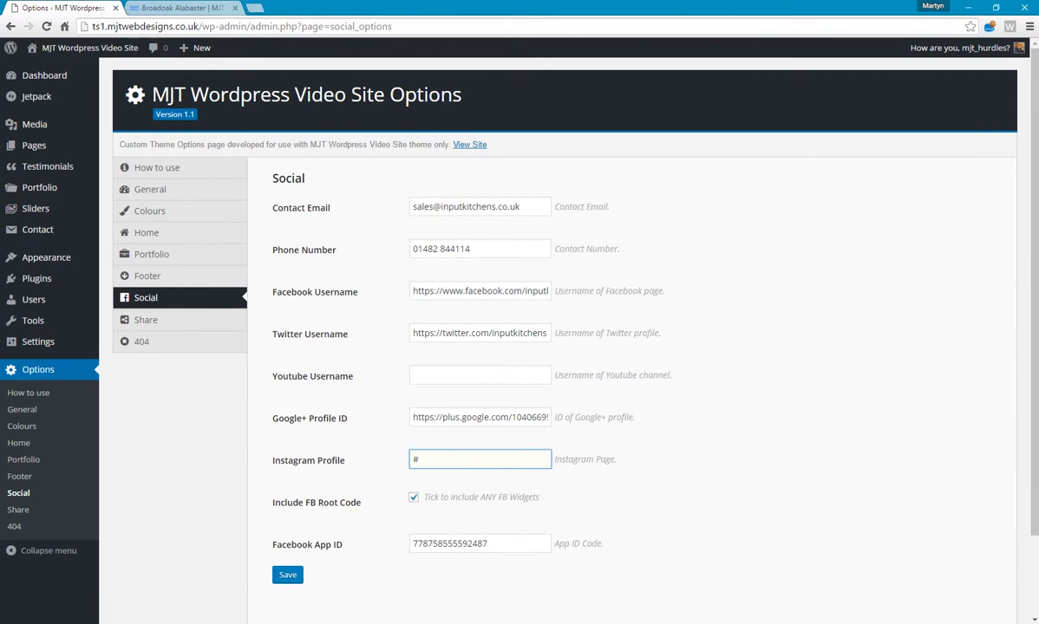
{"action": "left_click", "coordinate": [178, 8]}
{"action": "left_click", "coordinate": [46, 26]}
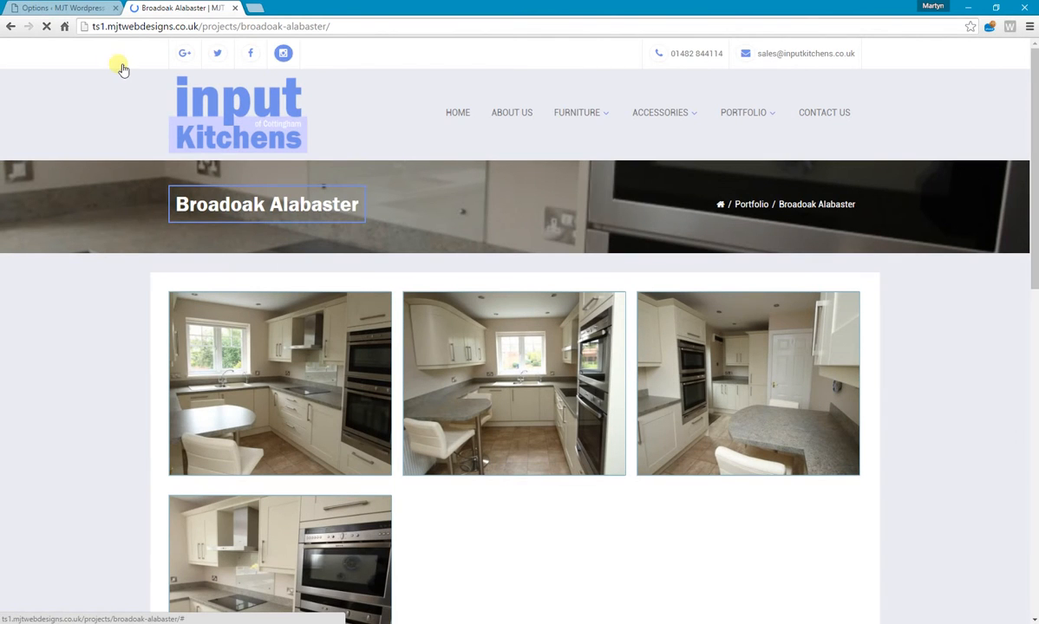
Clear the Instagram profile field and save the Social options.
{"action": "left_click", "coordinate": [77, 9]}
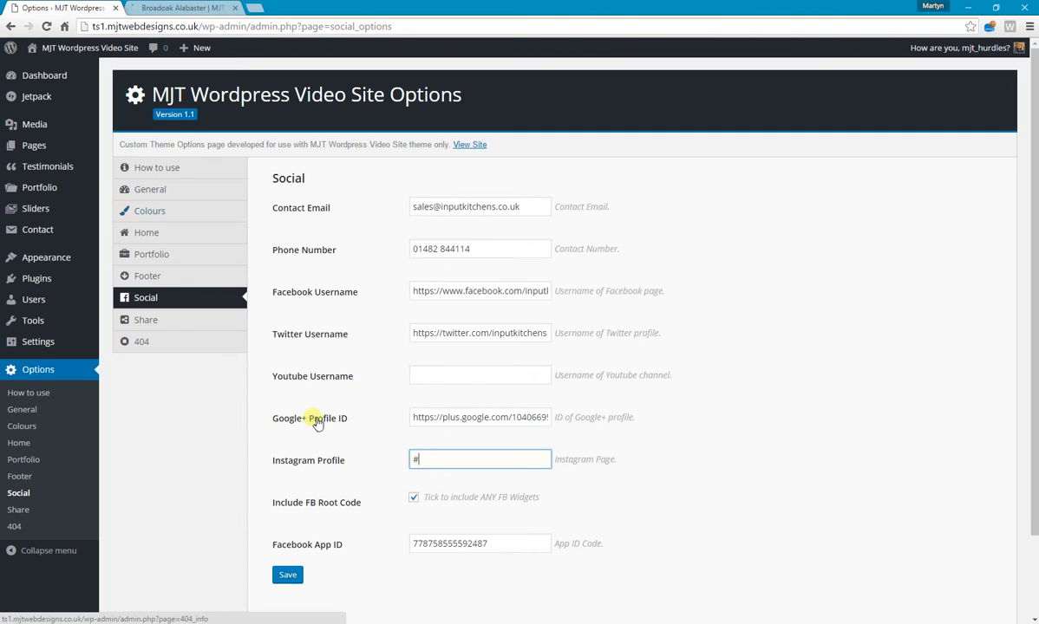
{"action": "double_click", "coordinate": [445, 457]}
{"action": "key", "text": "BackSpace"}
{"action": "left_click", "coordinate": [292, 575]}
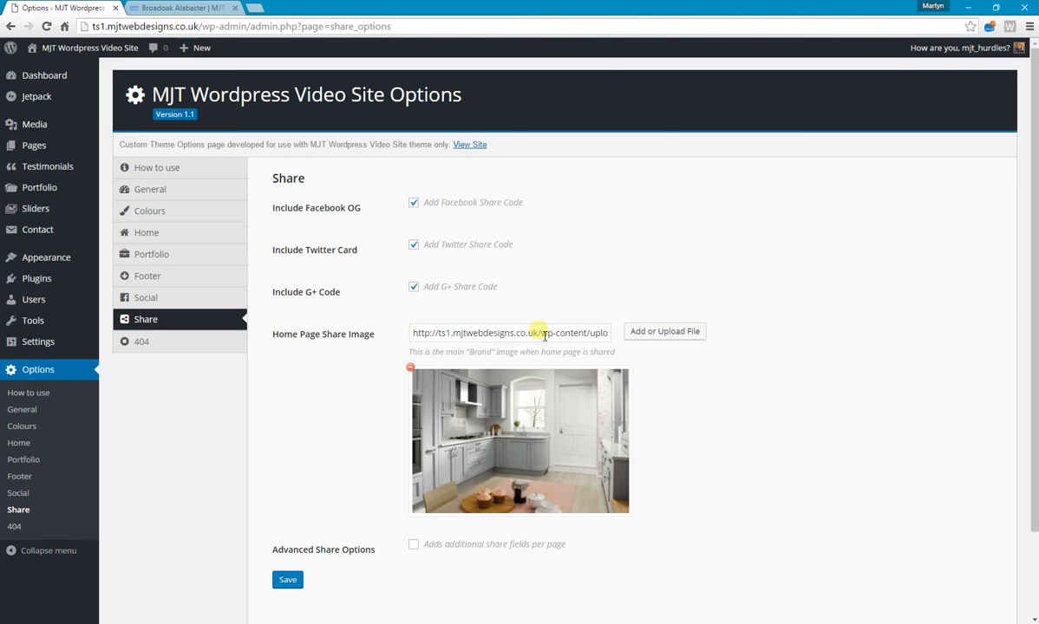
Look over the live site in relation to the theme's Share options and home page share image.
{"action": "left_click", "coordinate": [179, 8]}
{"action": "scroll", "coordinate": [157, 251], "scroll_direction": "down", "scroll_amount": 10}
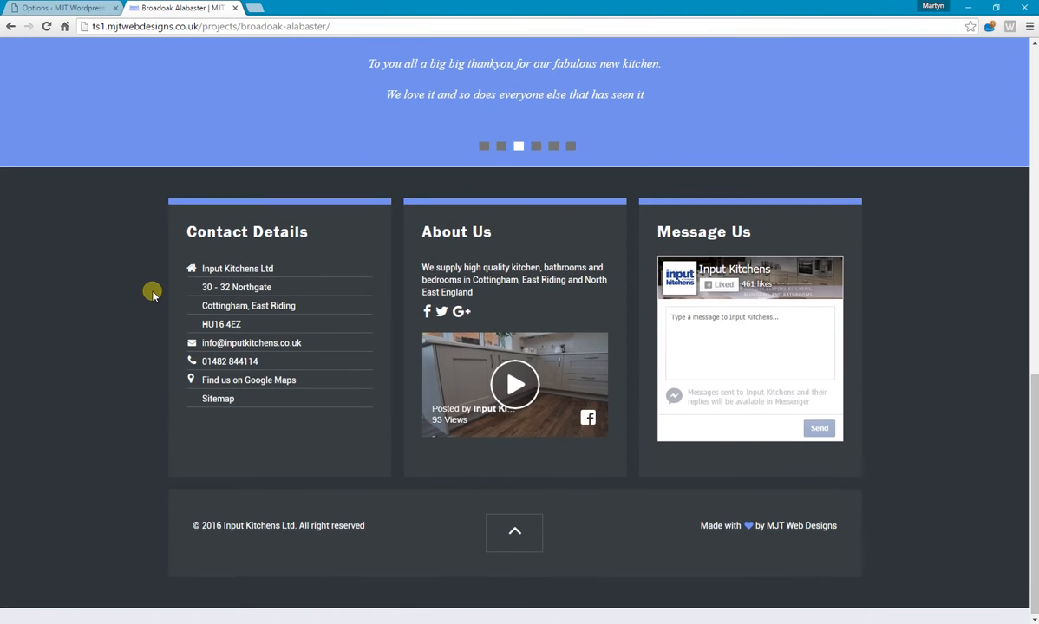
{"action": "scroll", "coordinate": [152, 295], "scroll_direction": "up", "scroll_amount": 10}
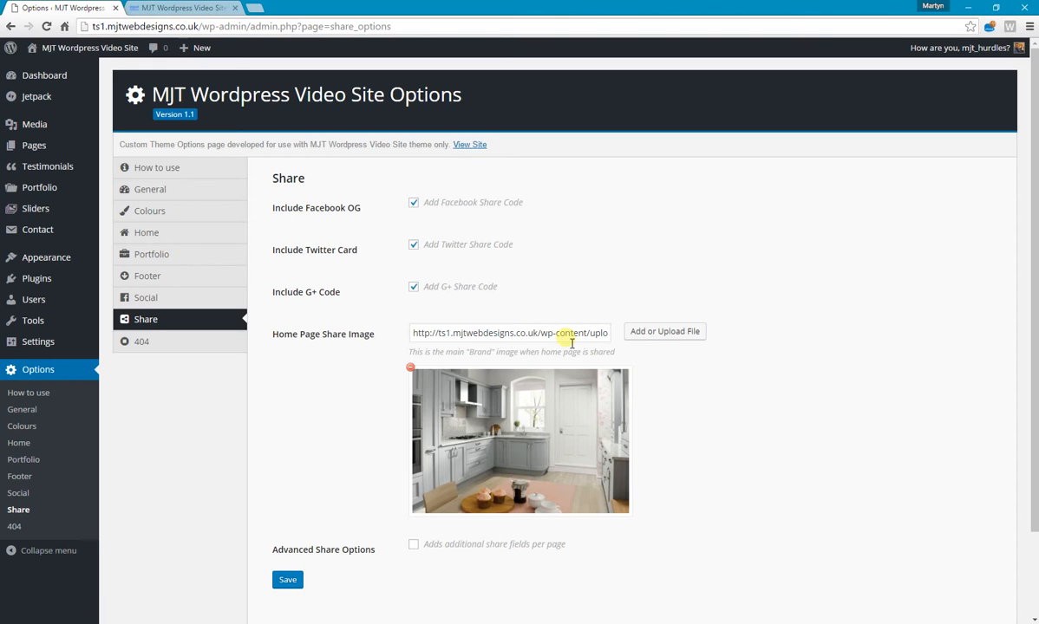
Enable Advanced Share Options in the theme's Share options and save.
{"action": "scroll", "coordinate": [538, 395], "scroll_direction": "down", "scroll_amount": 2}
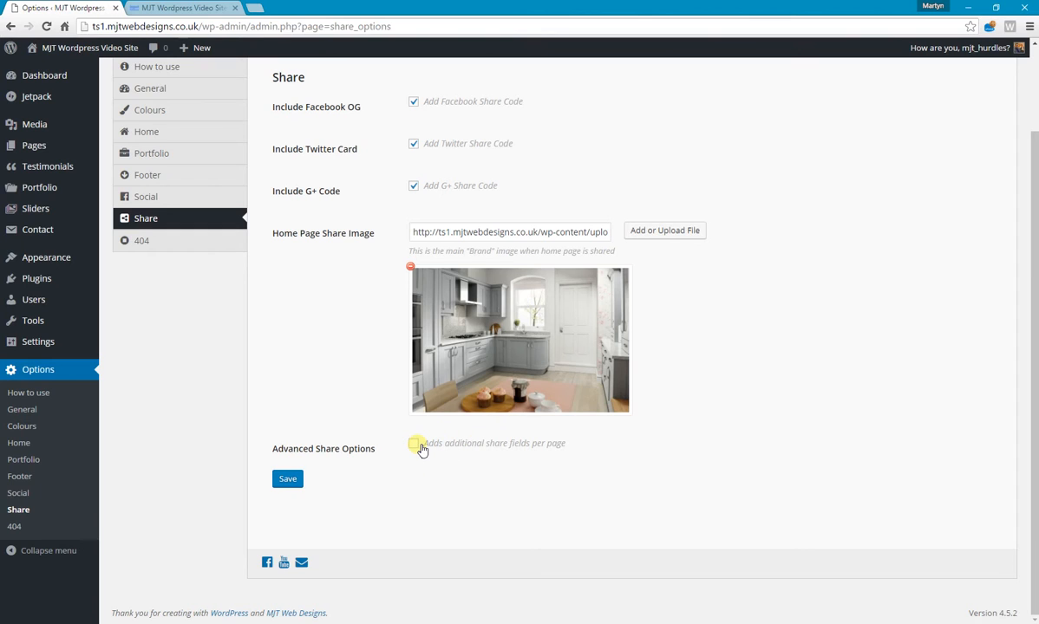
{"action": "left_click", "coordinate": [415, 445]}
{"action": "left_click", "coordinate": [288, 479]}
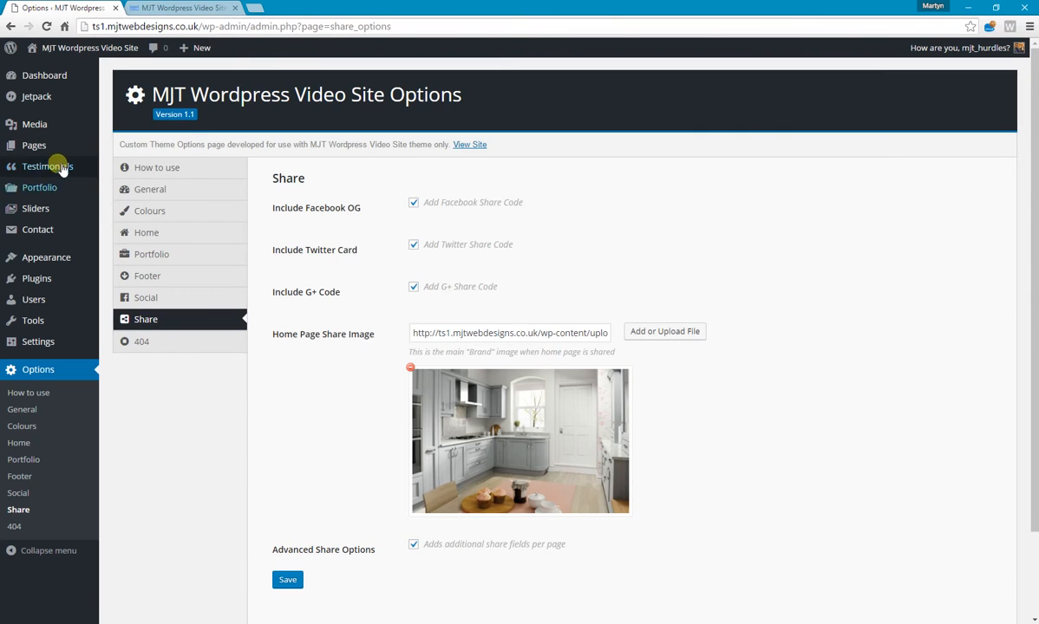
Open the About Us page for editing and examine its Advanced Share Options fields.
{"action": "mouse_move", "coordinate": [42, 143]}
{"action": "left_click", "coordinate": [121, 150]}
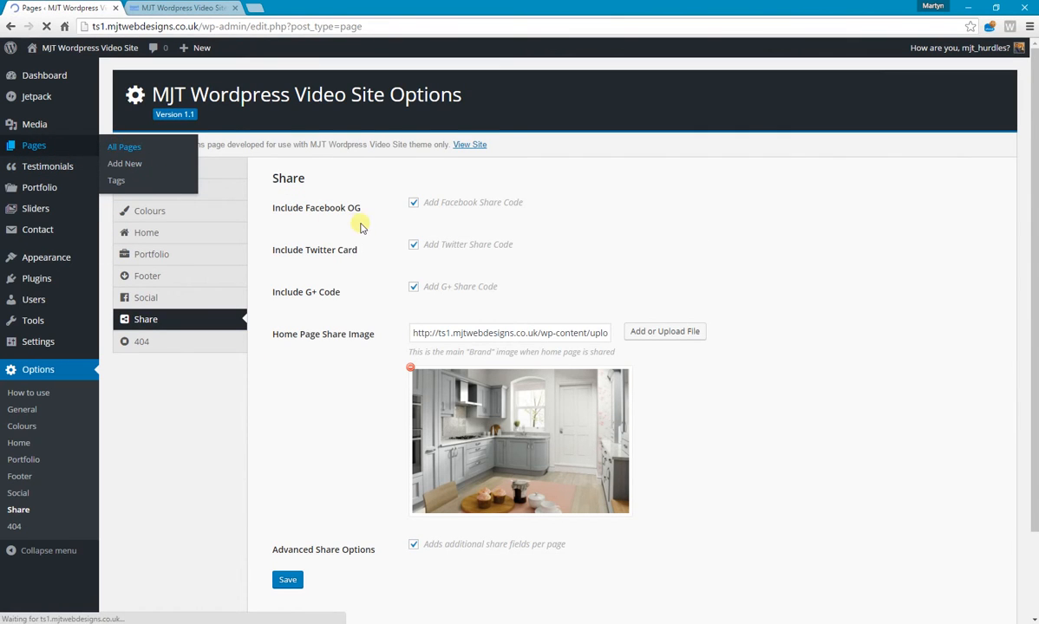
{"action": "left_click", "coordinate": [169, 170]}
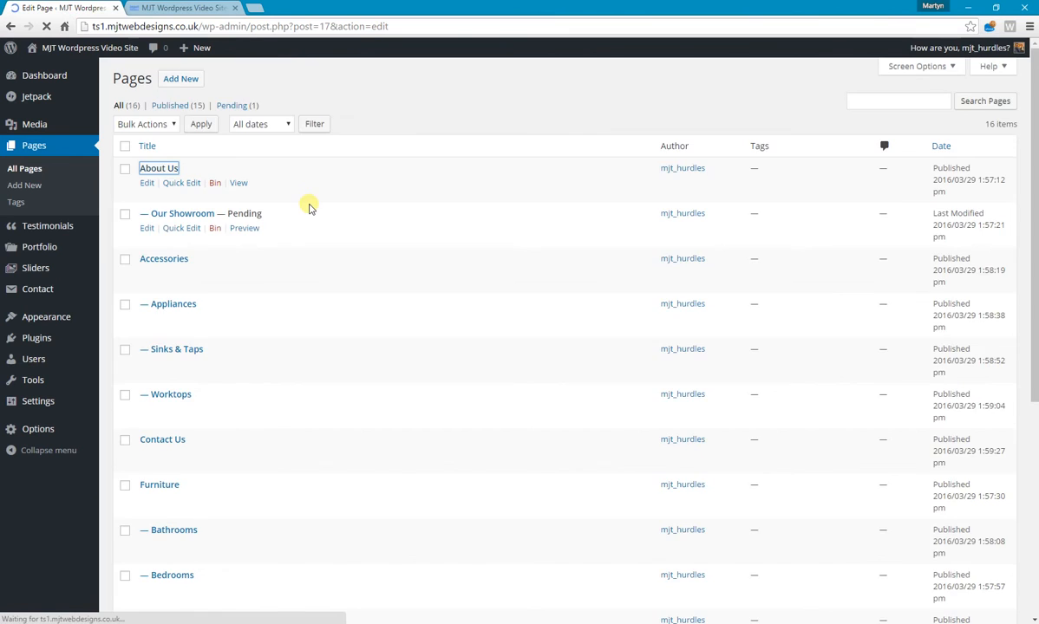
{"action": "scroll", "coordinate": [339, 270], "scroll_direction": "down", "scroll_amount": 4}
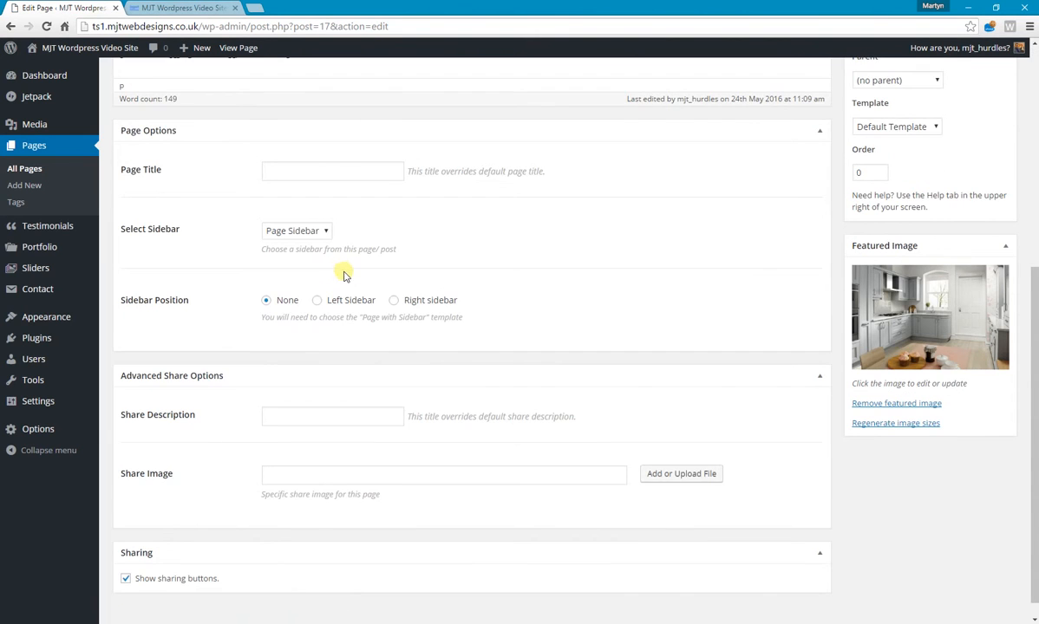
Review the About Us page's Share Description and Share Image fields alongside its page content in the editor.
{"action": "left_click", "coordinate": [276, 396]}
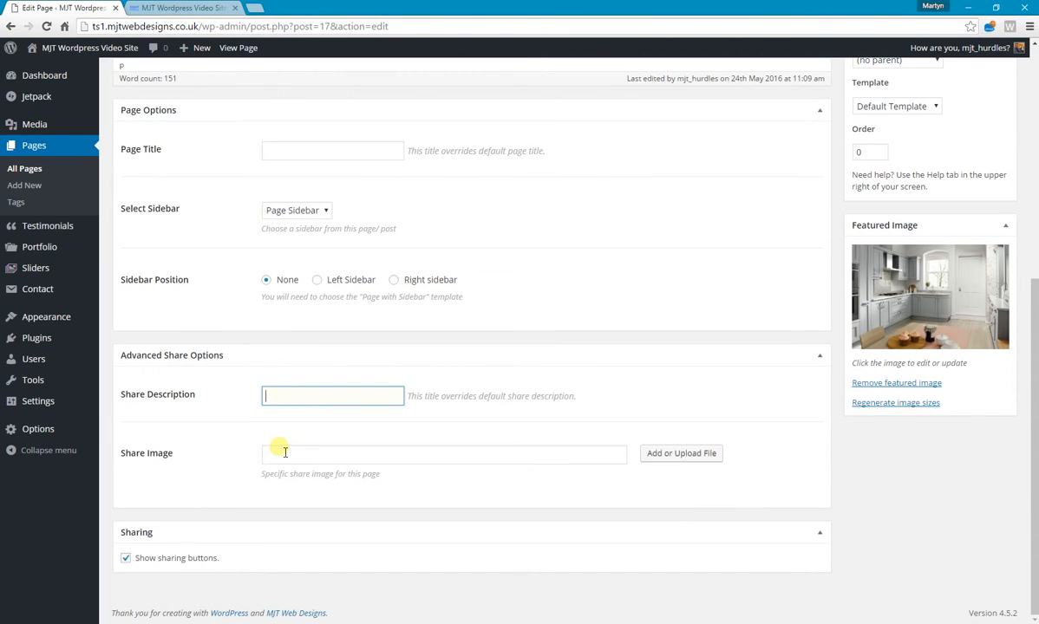
{"action": "left_click", "coordinate": [287, 455]}
{"action": "left_click", "coordinate": [289, 398]}
{"action": "scroll", "coordinate": [314, 396], "scroll_direction": "up", "scroll_amount": 5}
{"action": "scroll", "coordinate": [304, 369], "scroll_direction": "down", "scroll_amount": 5}
{"action": "left_click", "coordinate": [276, 454]}
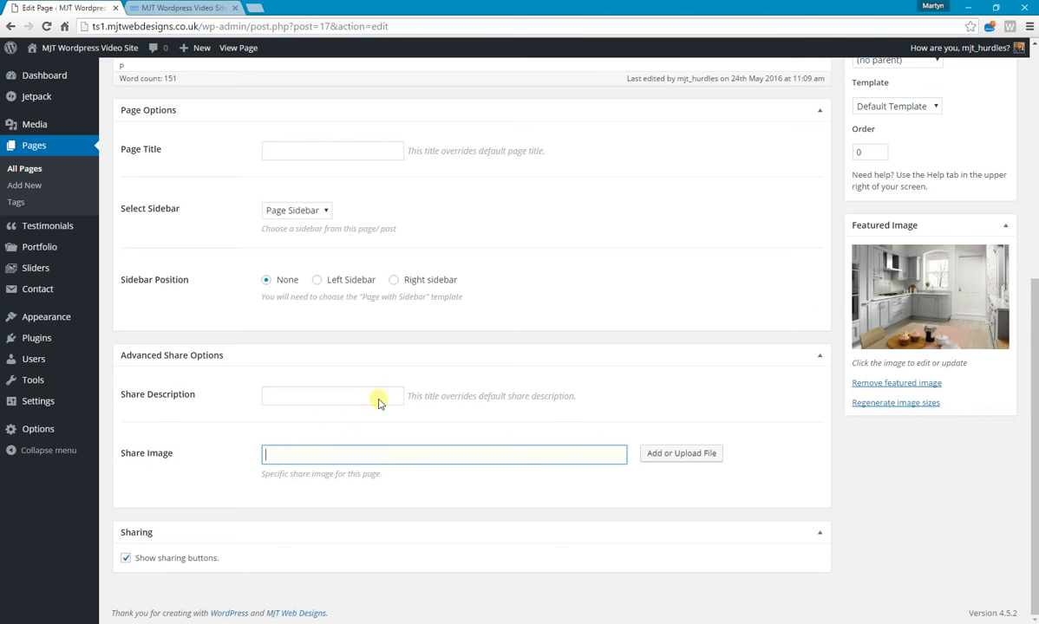
View the About Us page on the live site, and return to the page editor.
{"action": "left_click", "coordinate": [222, 8]}
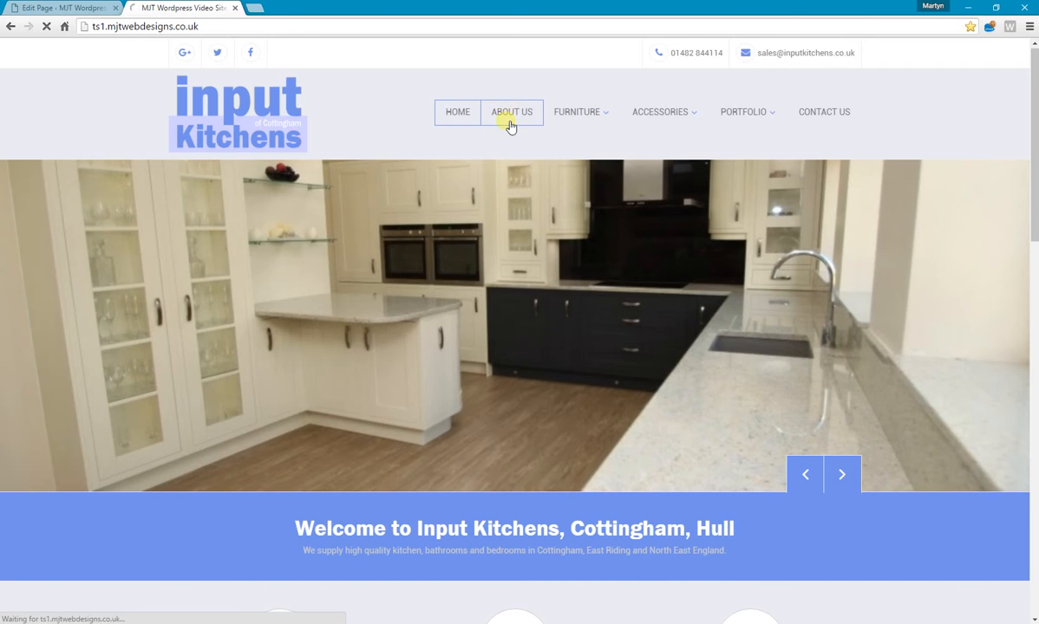
{"action": "left_click", "coordinate": [510, 122]}
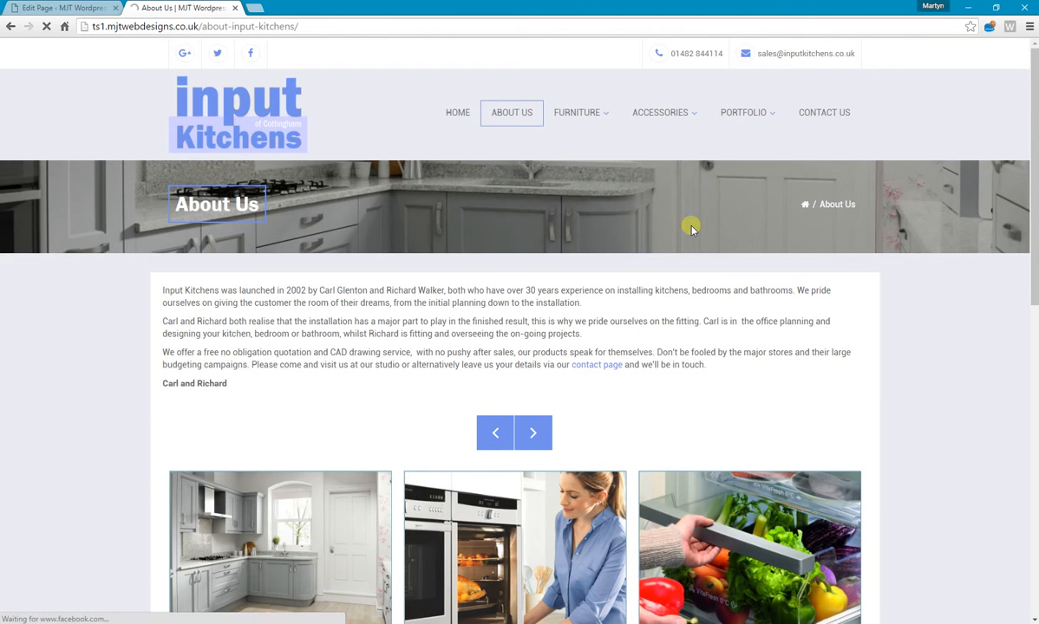
{"action": "left_click", "coordinate": [85, 8]}
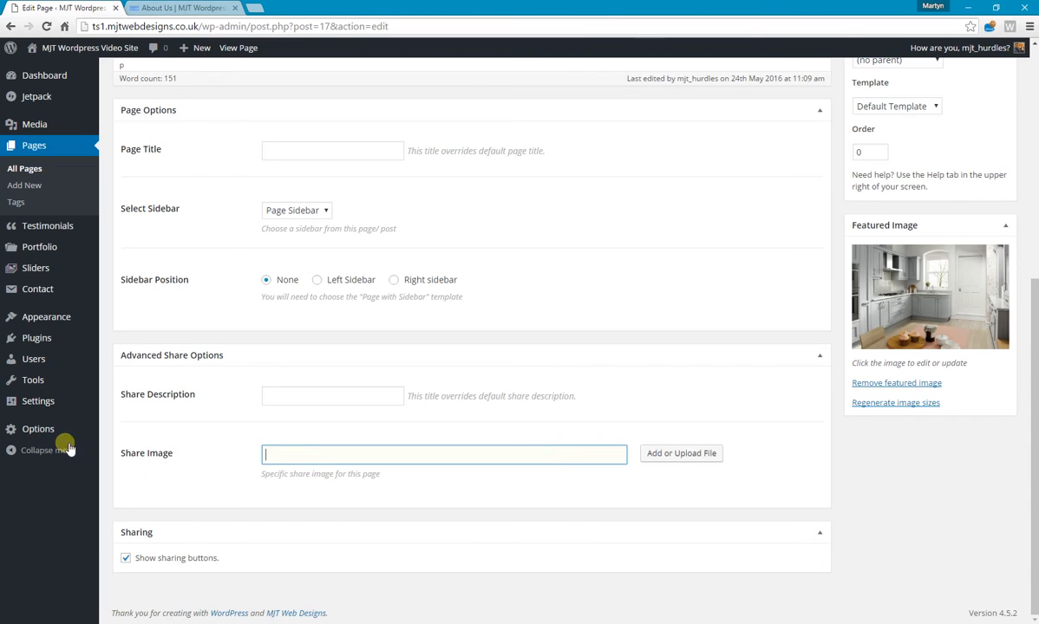
Disable Advanced Share Options in the theme's Share options and save.
{"action": "mouse_move", "coordinate": [51, 427]}
{"action": "left_click", "coordinate": [119, 548]}
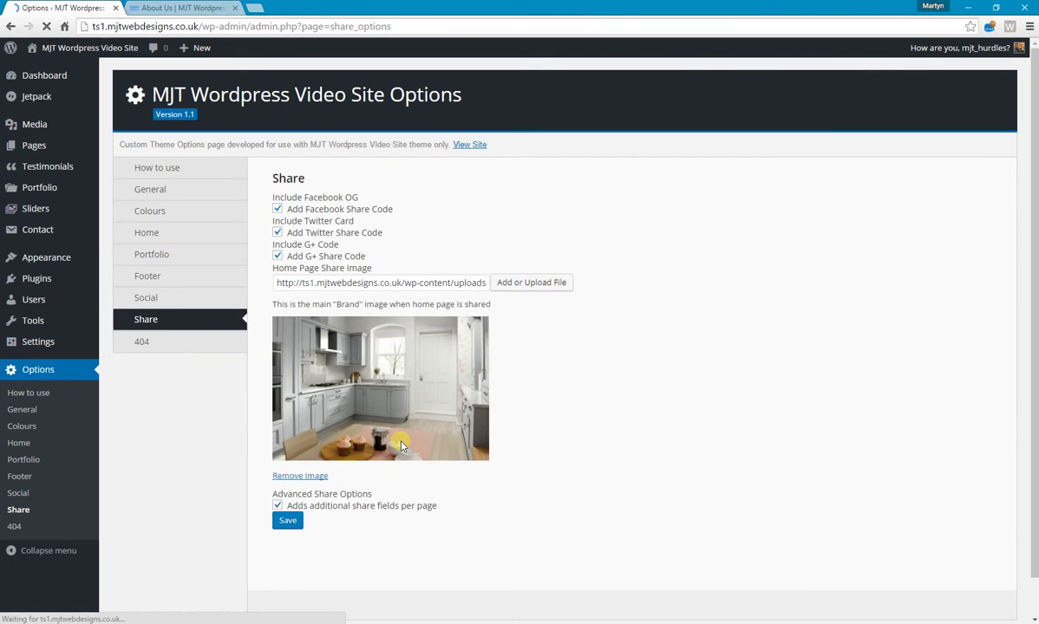
{"action": "scroll", "coordinate": [394, 468], "scroll_direction": "down", "scroll_amount": 1}
{"action": "left_click", "coordinate": [413, 483]}
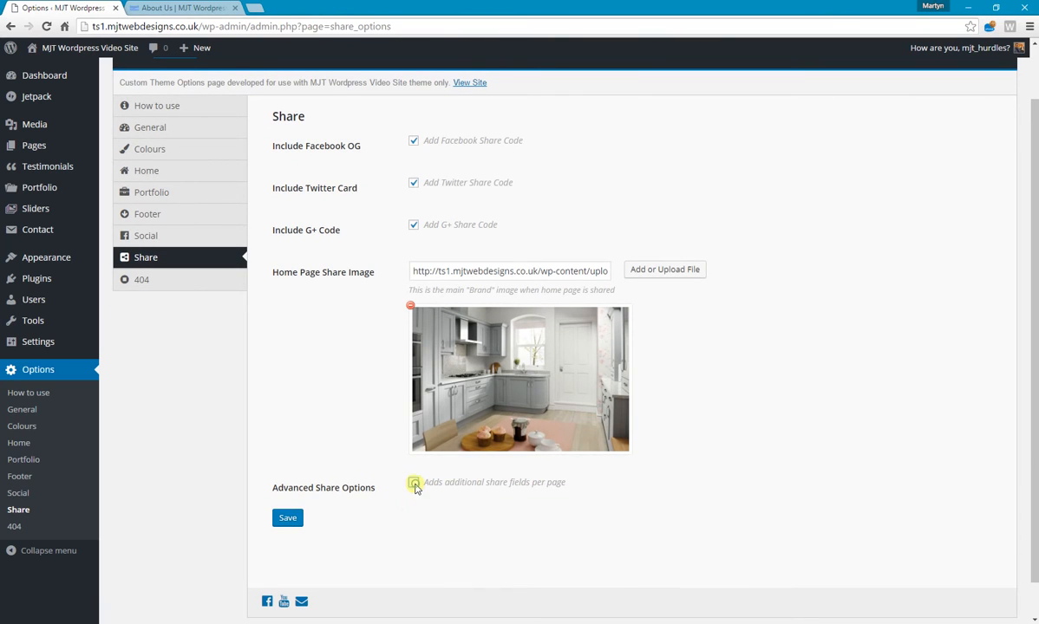
{"action": "left_click", "coordinate": [293, 520]}
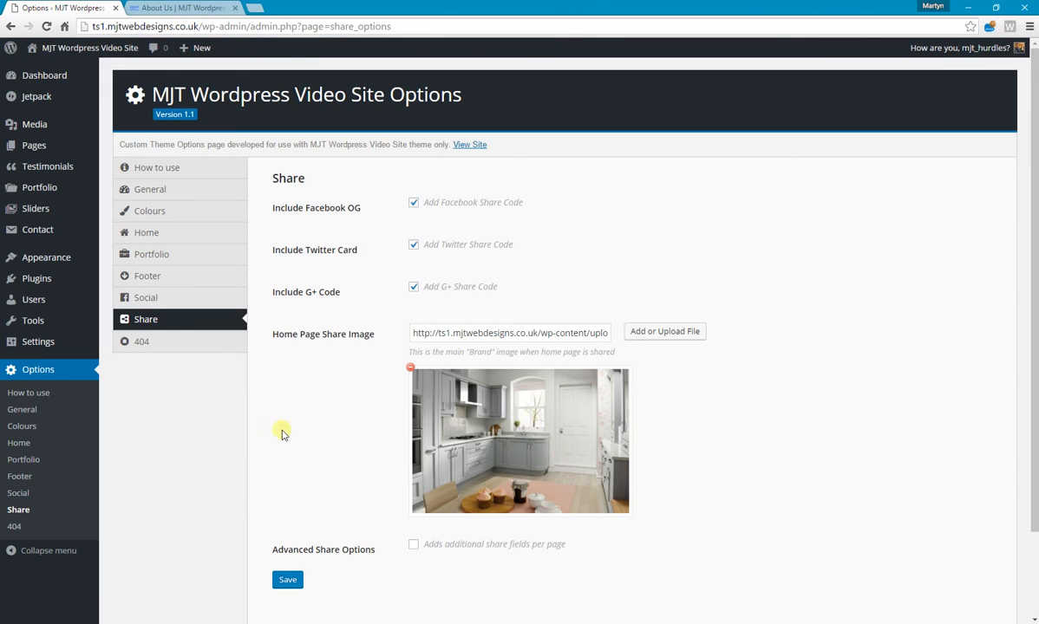
Look over the theme's 404 title, text and feature image options, and open the How to use page.
{"action": "left_click", "coordinate": [145, 342]}
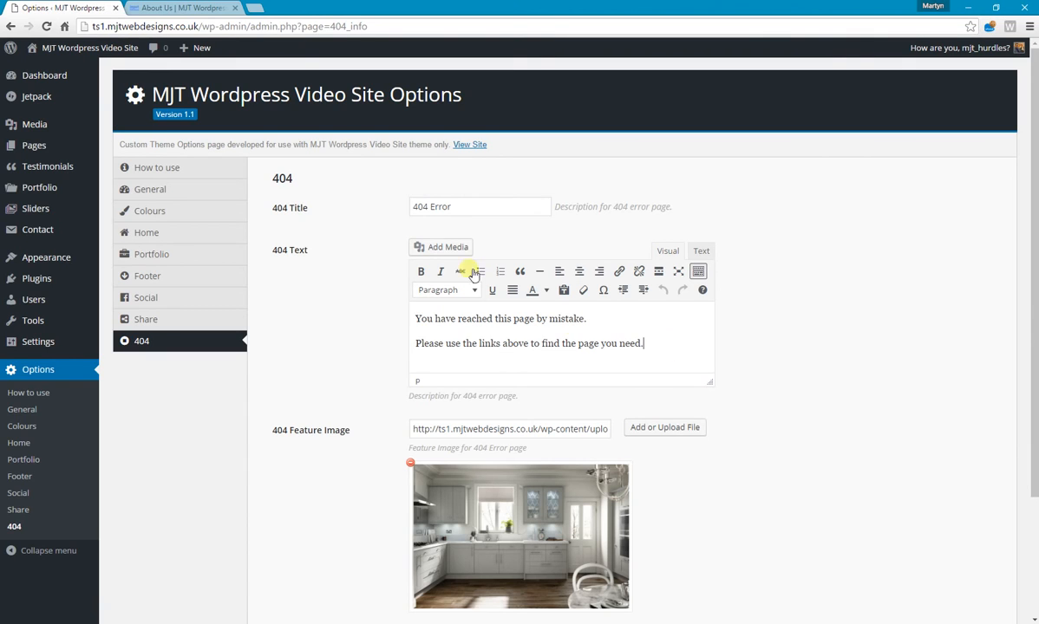
{"action": "left_click", "coordinate": [438, 206]}
{"action": "left_click", "coordinate": [660, 346]}
{"action": "scroll", "coordinate": [659, 347], "scroll_direction": "down", "scroll_amount": 3}
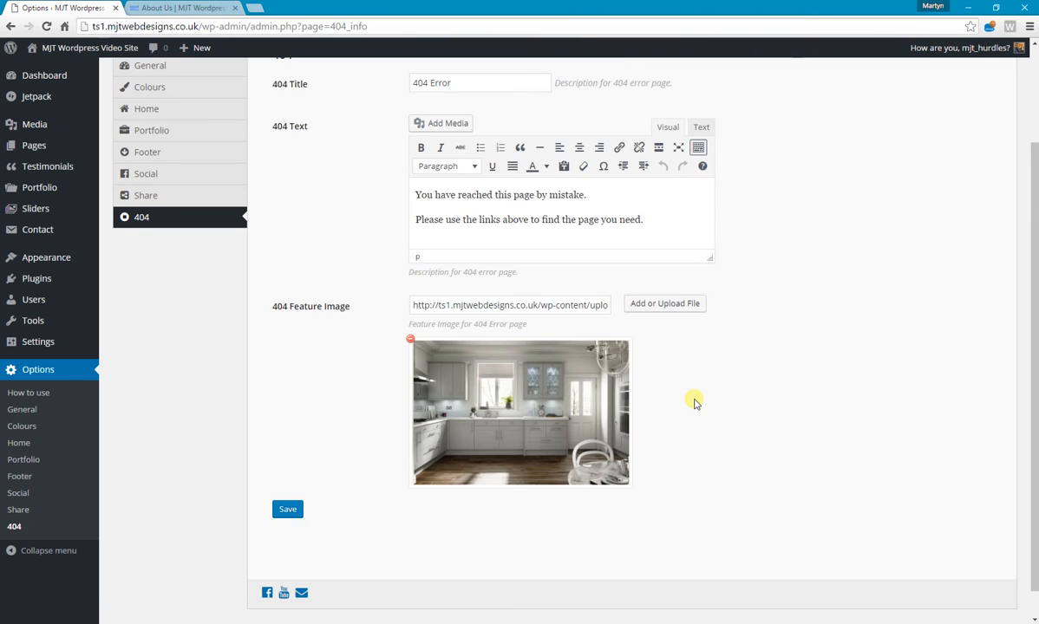
{"action": "scroll", "coordinate": [693, 401], "scroll_direction": "up", "scroll_amount": 3}
{"action": "left_click", "coordinate": [169, 173]}
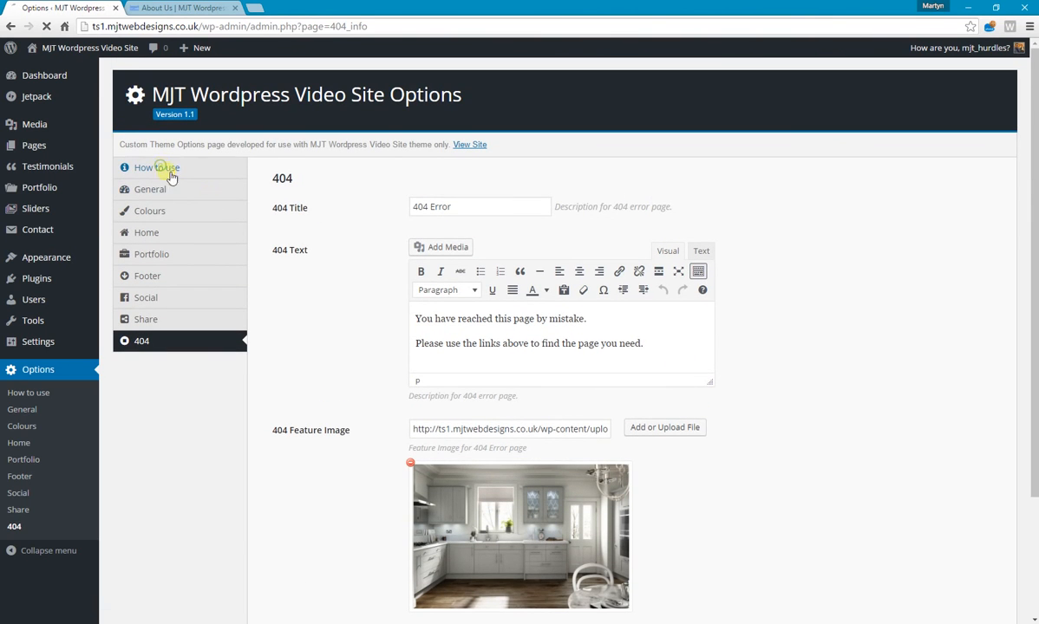